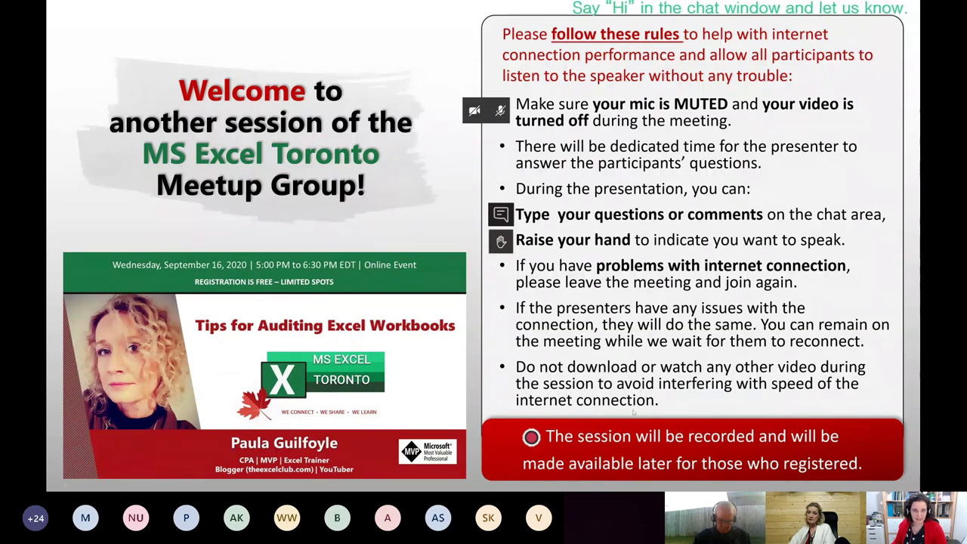
key("Right")
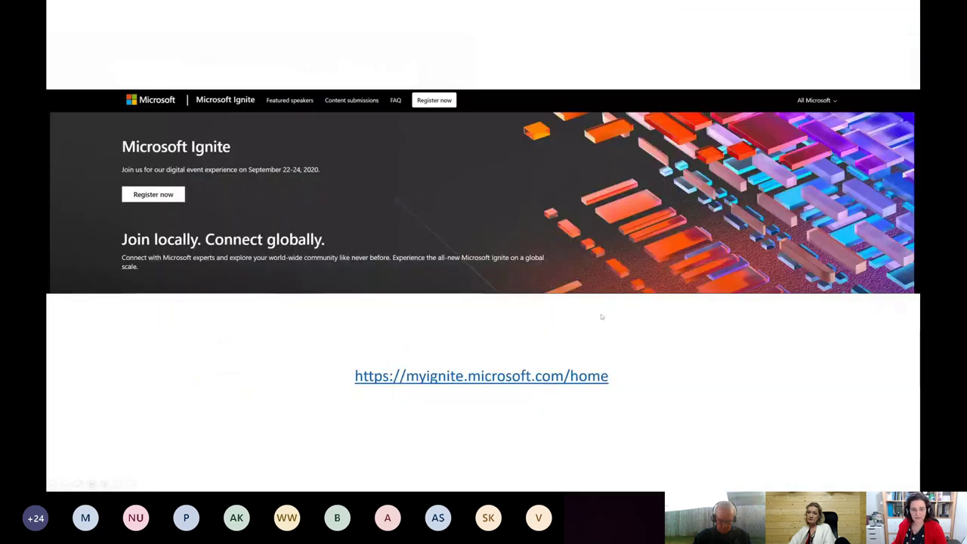
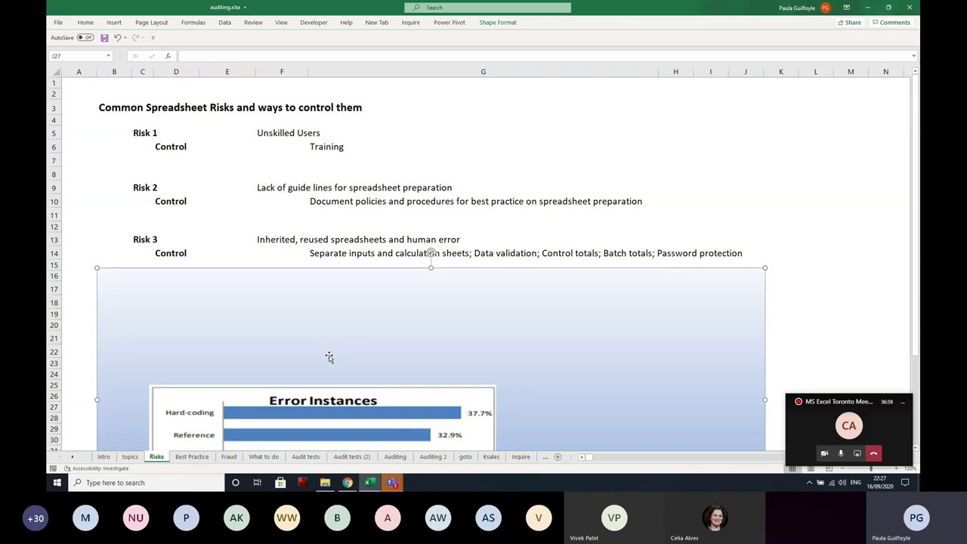
Move the blue cover rectangle on the Risks sheet down to uncover the Risk 4 rows on loss of data.
left_click(898, 262)
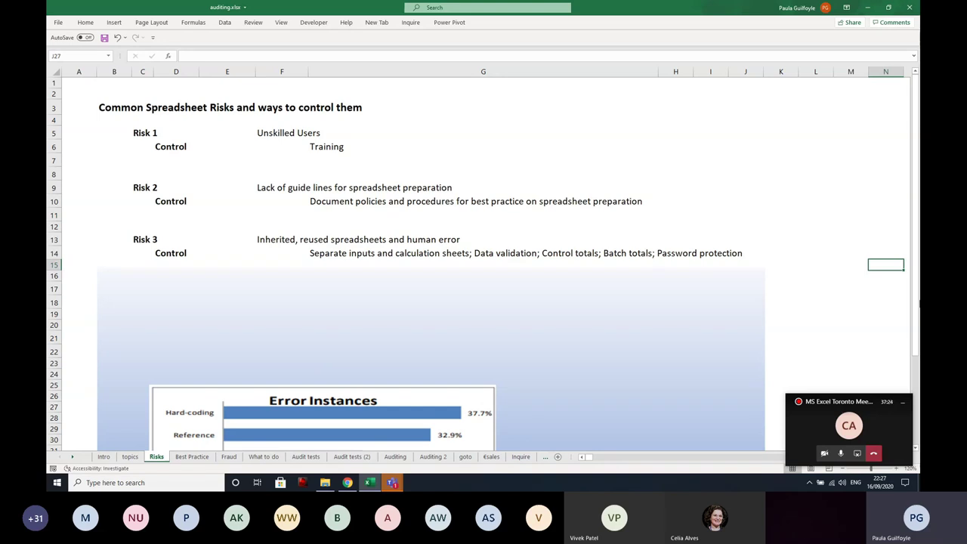
left_click_drag(702, 328, 690, 388)
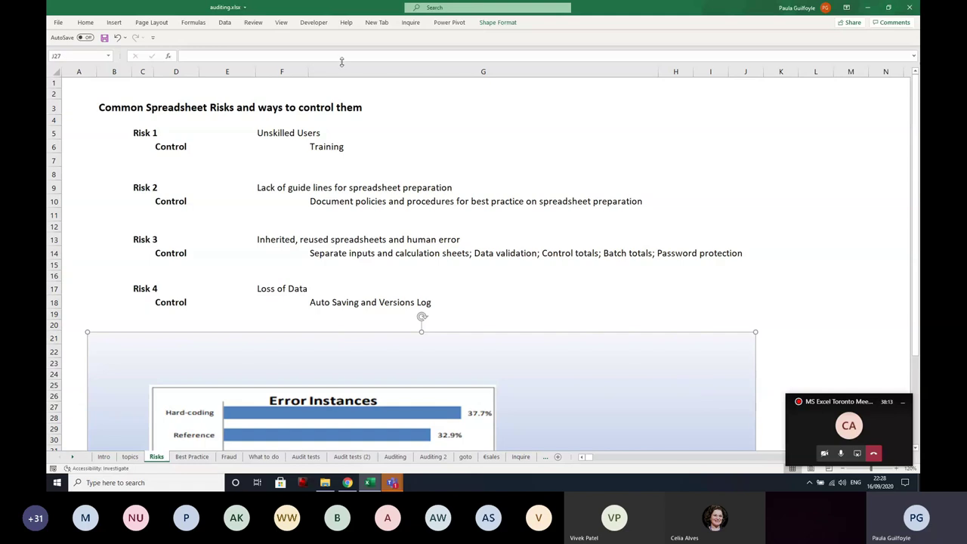
Look at the workbook's Info page for its version history and autorecovery versions, and return to the Risks sheet.
left_click(57, 23)
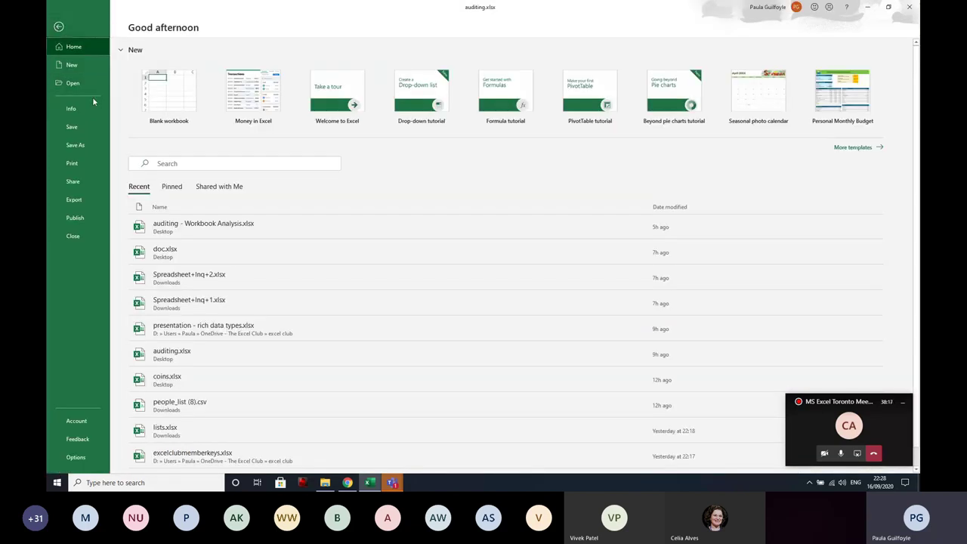
left_click(85, 113)
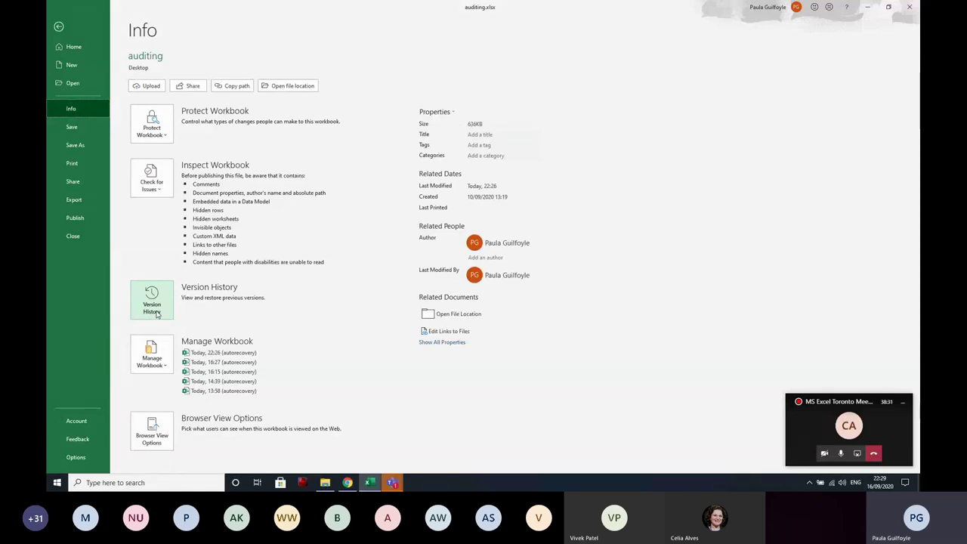
left_click(59, 28)
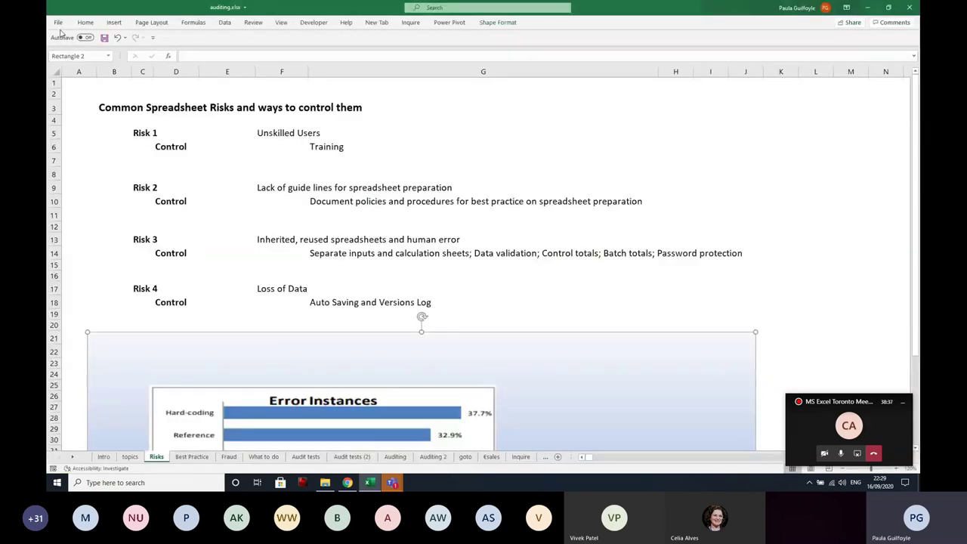
Move the cover rectangle down to about row 24 to uncover the Risk 5 rows and the Error Instances chart.
left_click_drag(664, 341, 661, 379)
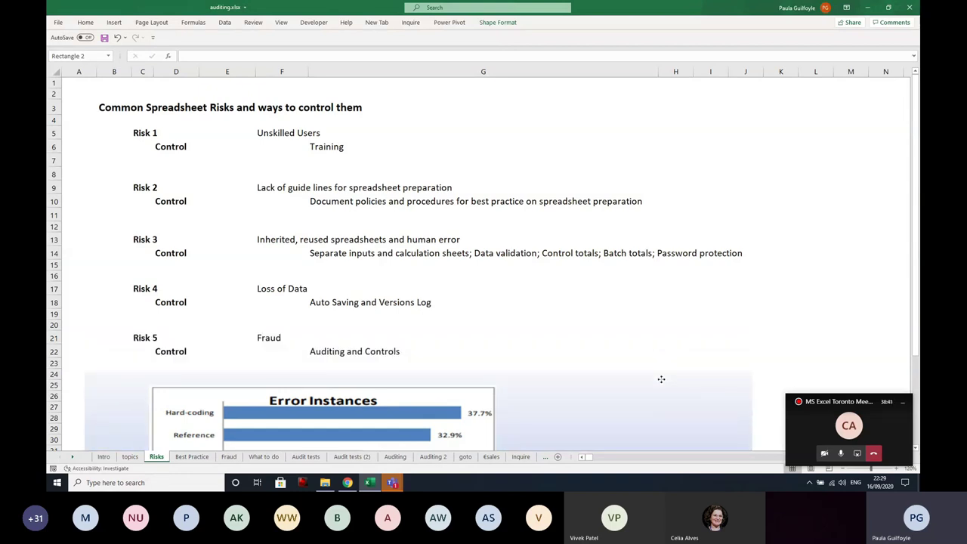
key("ctrl+z")
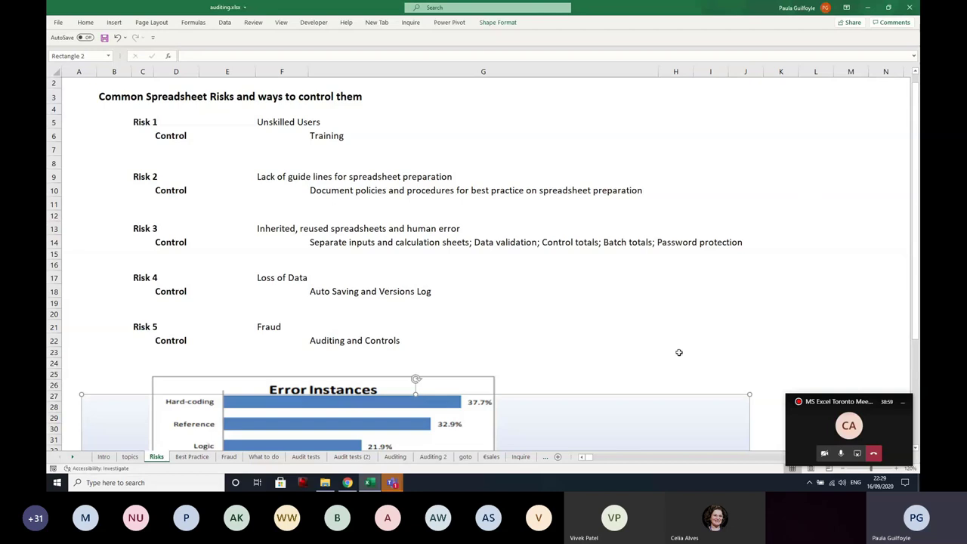
left_click_drag(619, 406, 620, 391)
left_click_drag(914, 173, 915, 184)
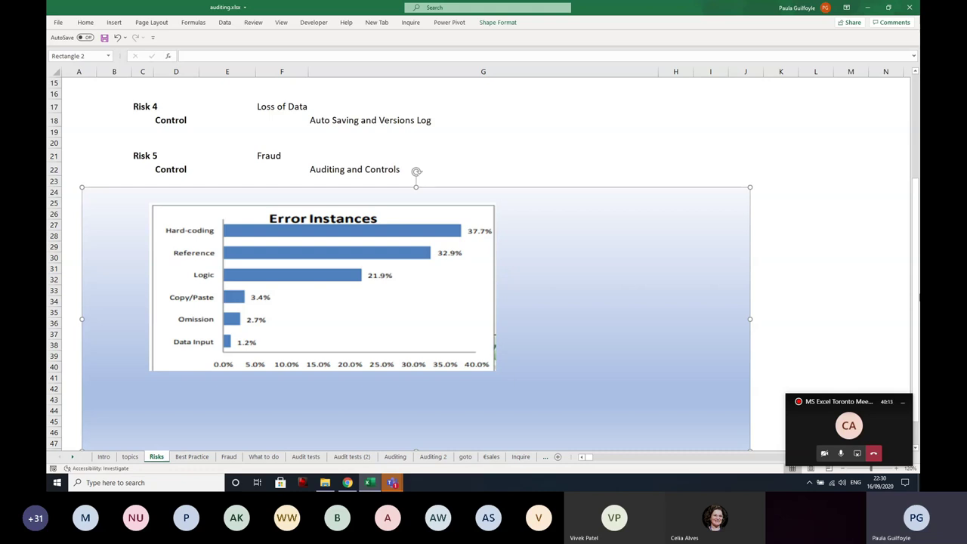
On the Fraud sheet, move the cover rectangle down in stages to uncover the Data Fraud and Incremental Fraud entries.
left_click(228, 458)
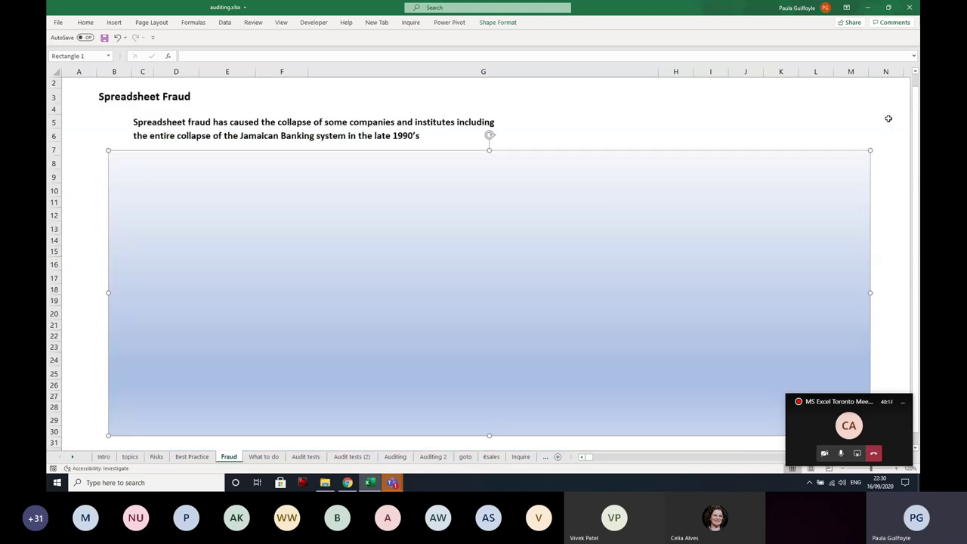
left_click(879, 118)
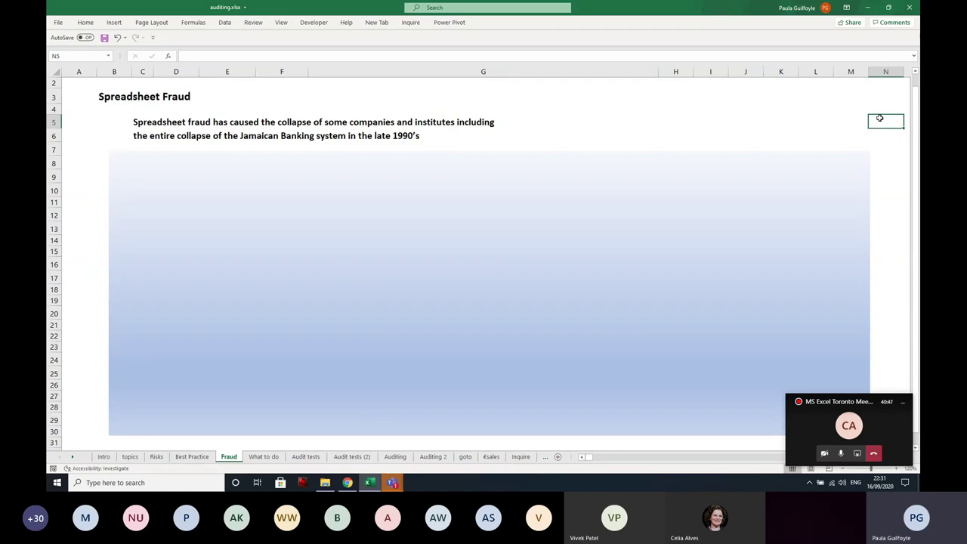
left_click_drag(788, 168, 780, 210)
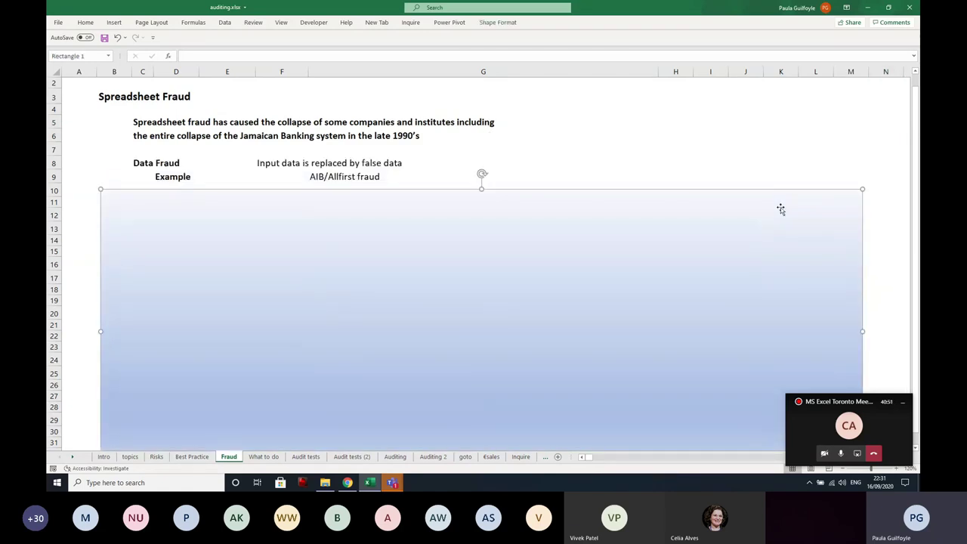
left_click(885, 202)
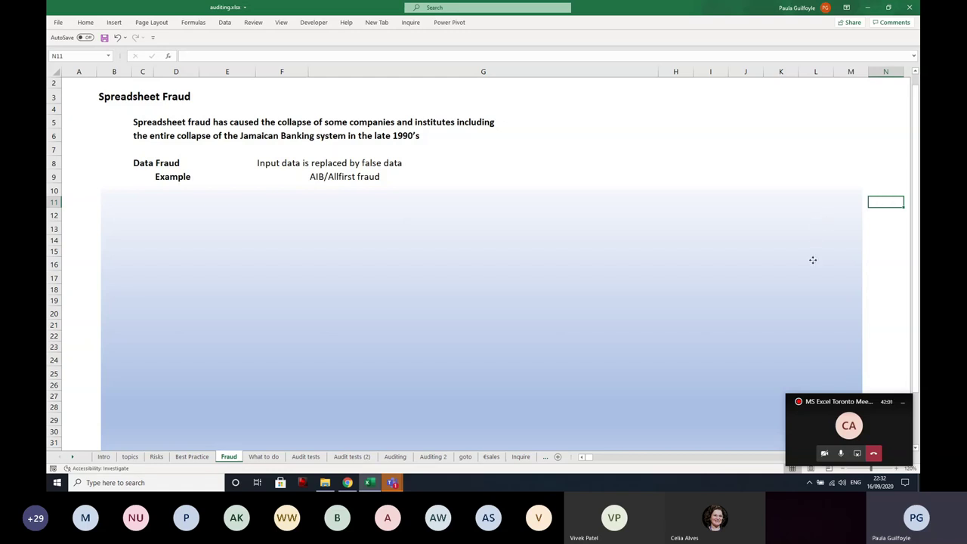
left_click_drag(813, 260, 809, 290)
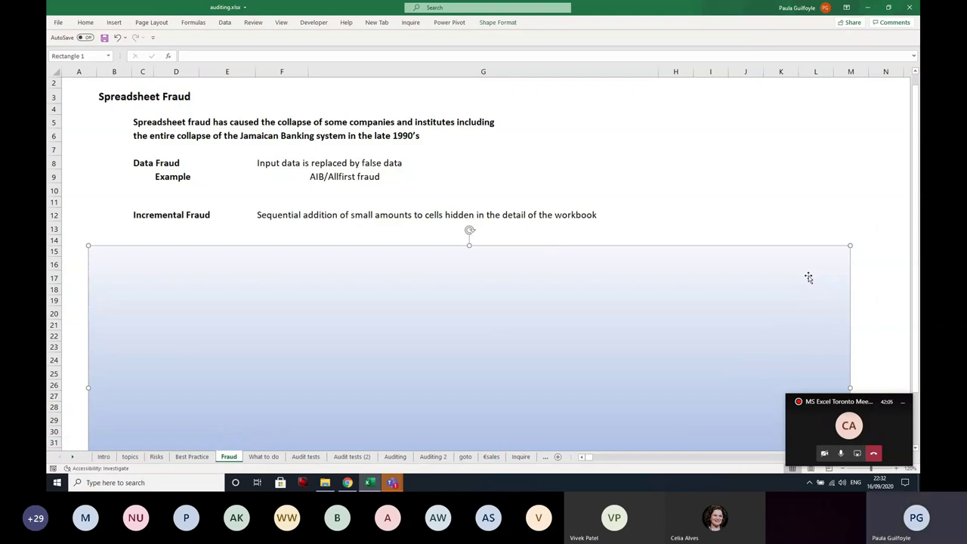
Move the Fraud sheet's cover rectangle further down to uncover the Burial Fraud and Function Fraud entries.
left_click(893, 205)
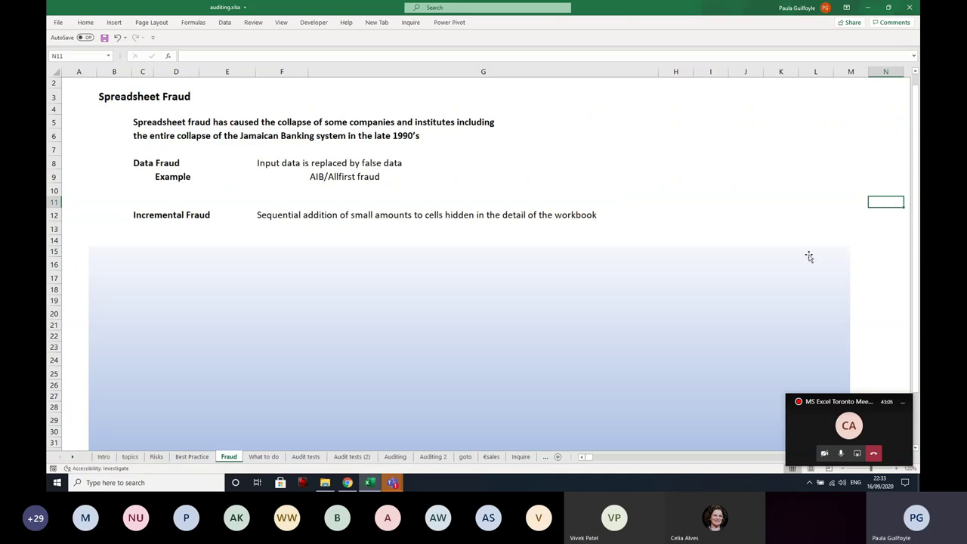
left_click_drag(803, 265, 761, 325)
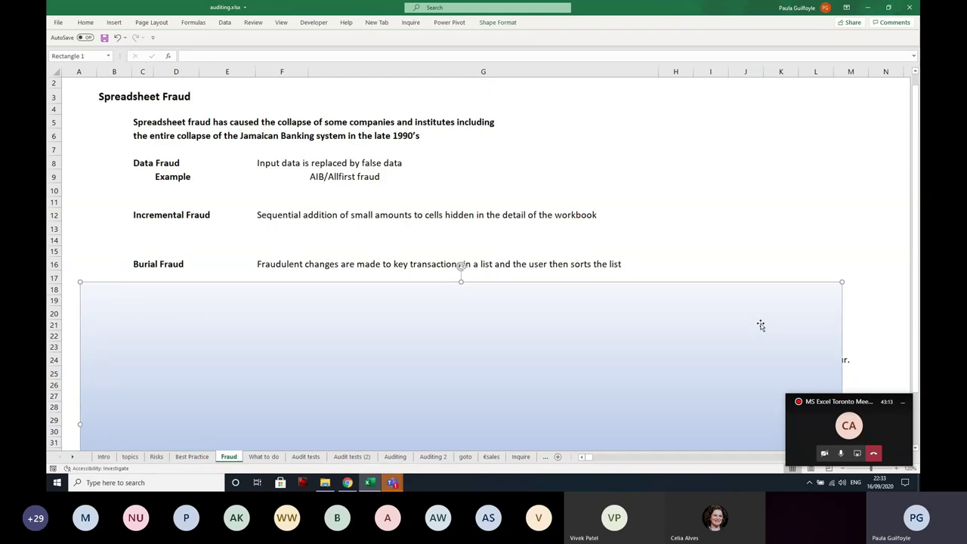
left_click(759, 239)
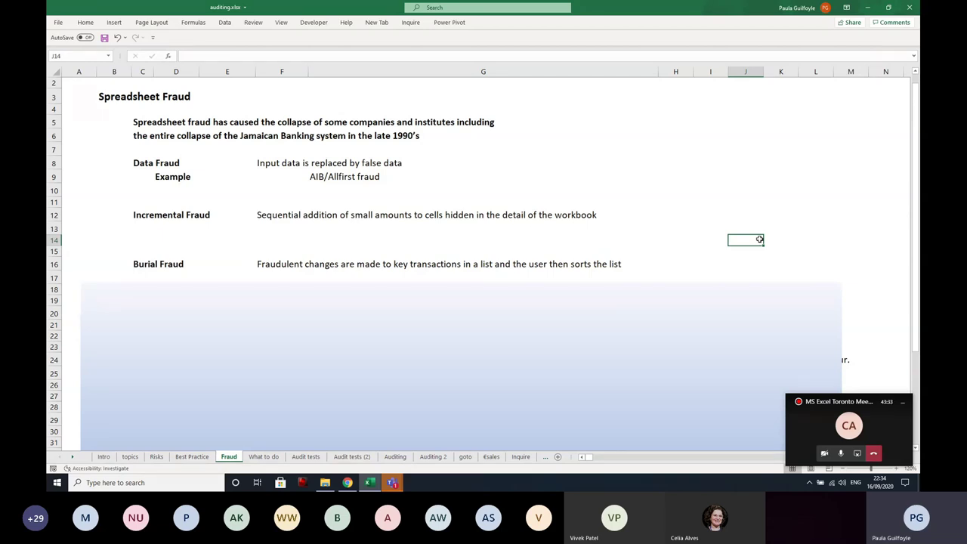
left_click_drag(664, 371, 675, 323)
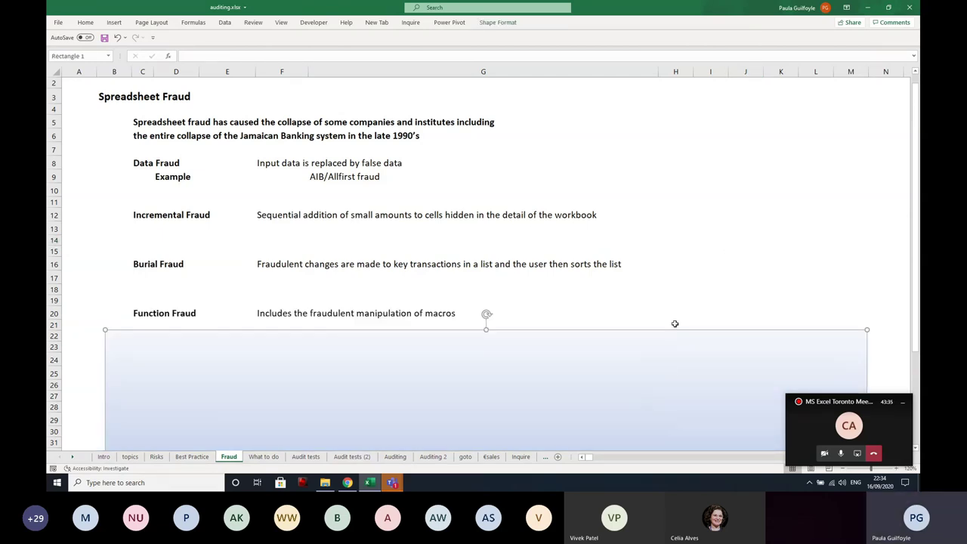
Move the cover rectangle down to uncover the Presentation Fraud entry and the spreadsheet risk interest group's web address.
left_click(837, 259)
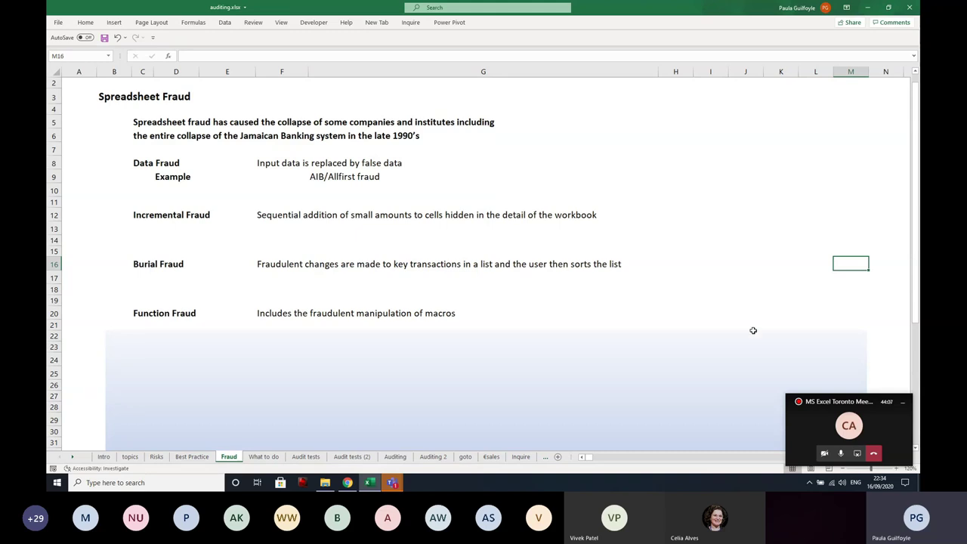
left_click(721, 399)
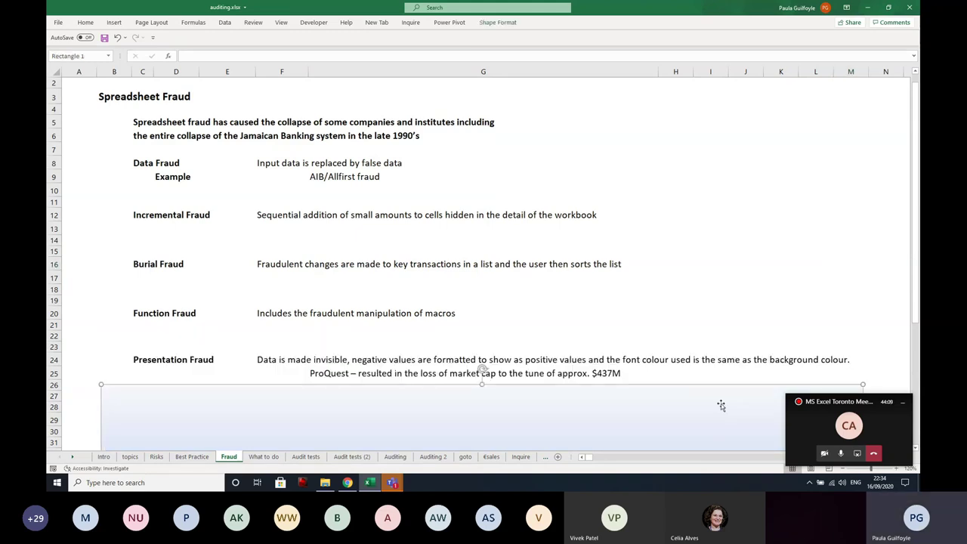
left_click_drag(917, 281, 918, 343)
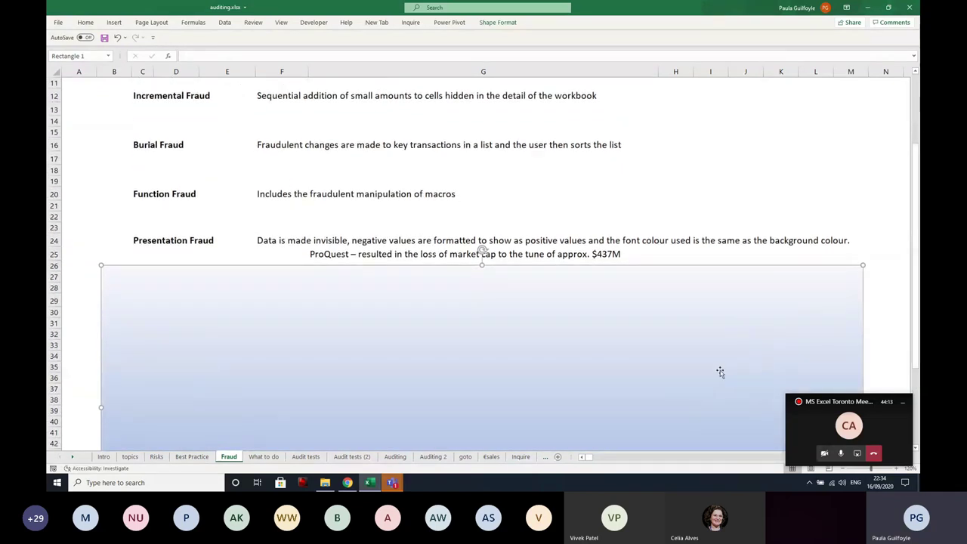
left_click_drag(712, 356, 702, 433)
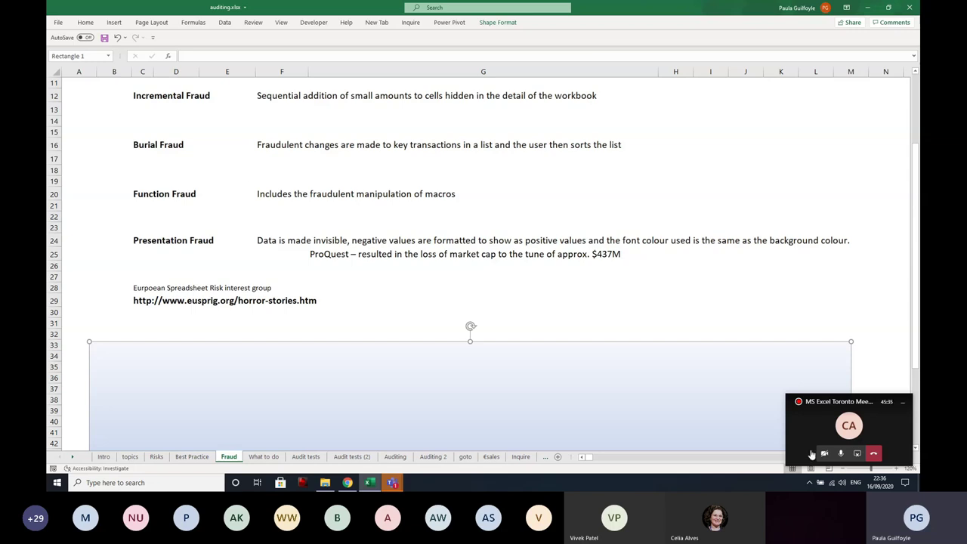
Review the What to do sheet and the auditors' measures and tests on the Audit tests and Audit tests (2) sheets.
left_click(277, 457)
left_click(278, 457)
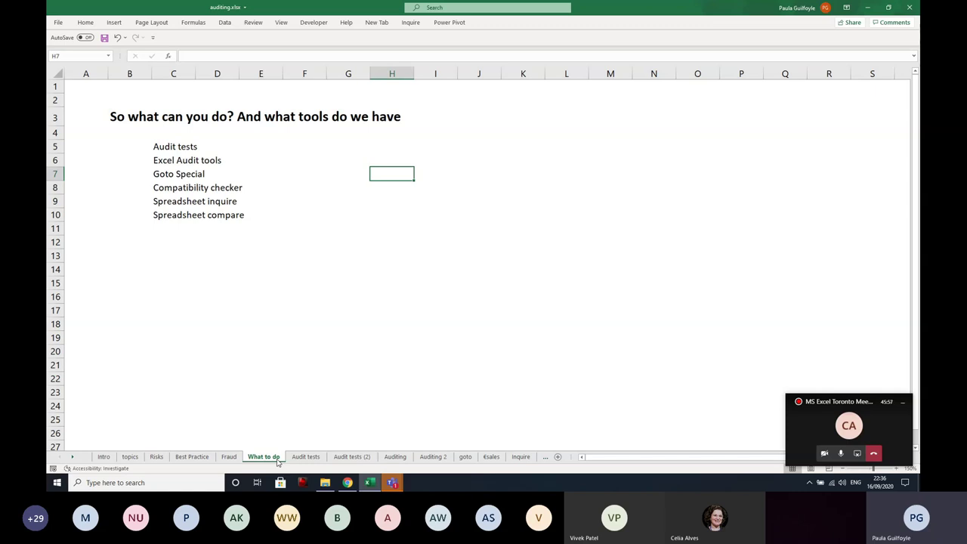
left_click(306, 457)
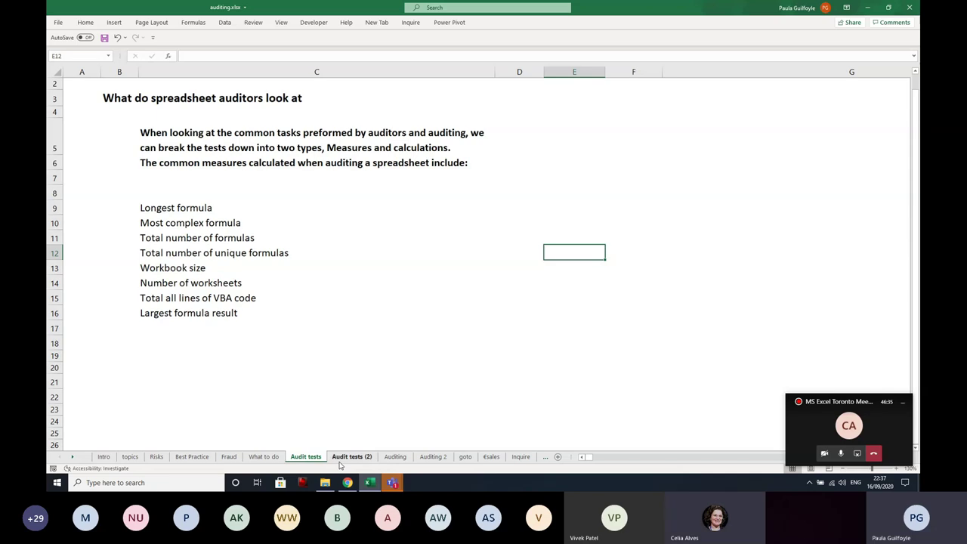
left_click(340, 458)
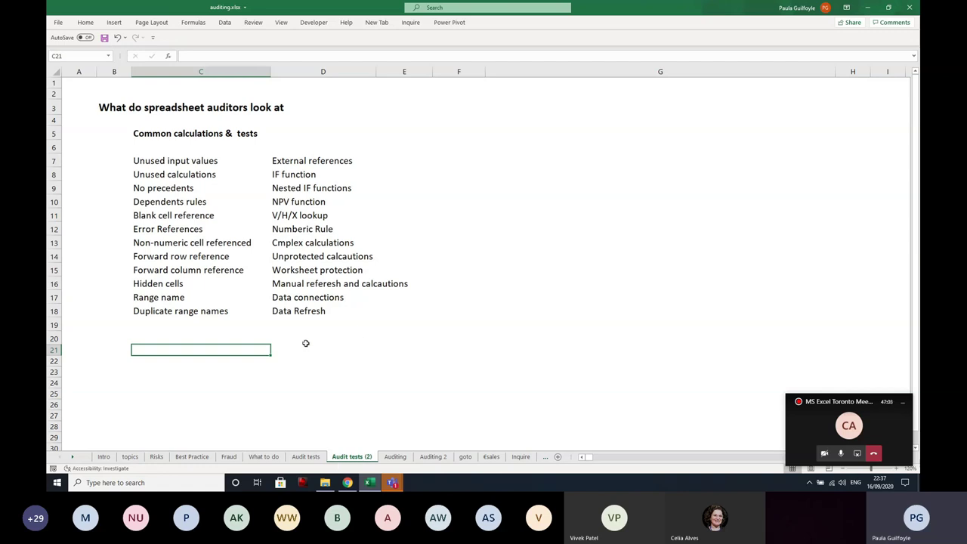
left_click_drag(311, 286, 313, 314)
left_click(442, 352)
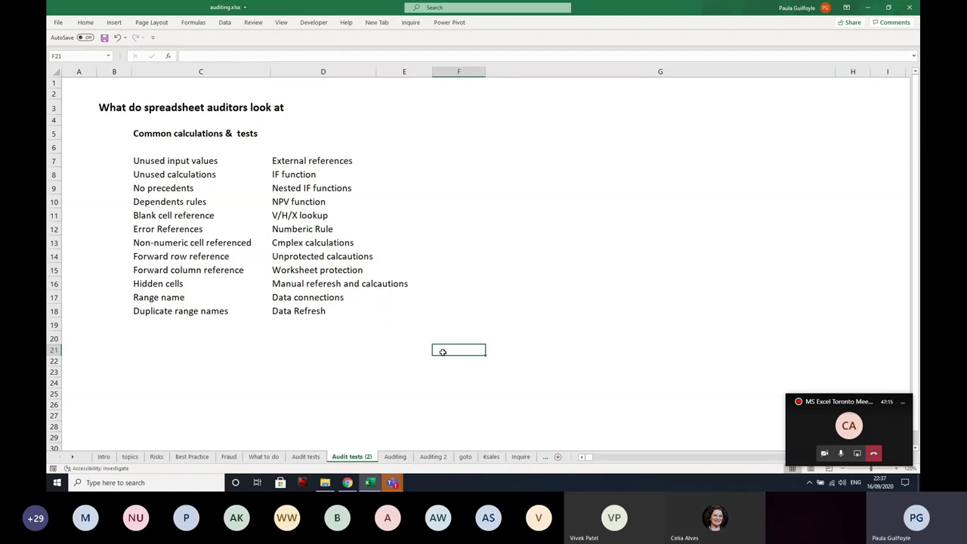
Go to the Auditing sheet and keep the ribbon expanded with the Formula Auditing commands showing.
left_click(395, 459)
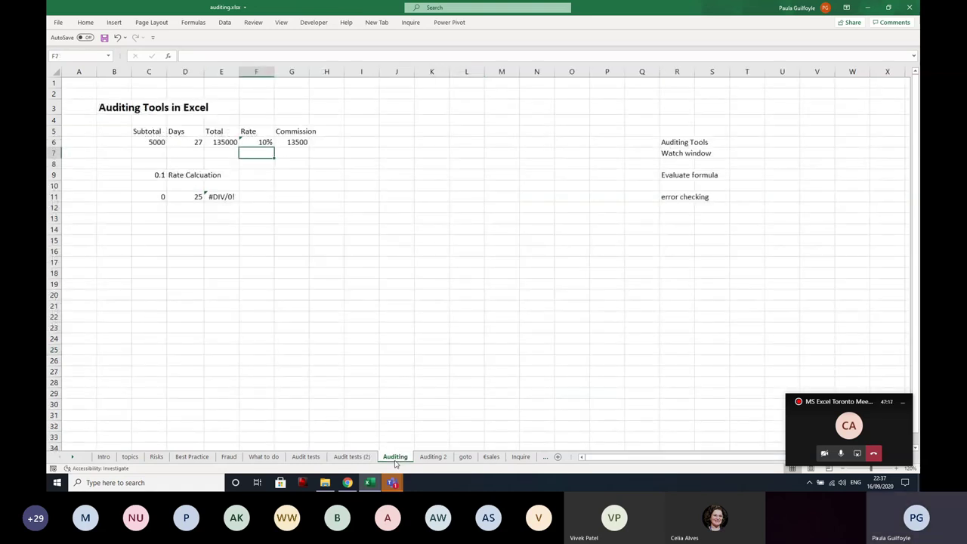
left_click(79, 172)
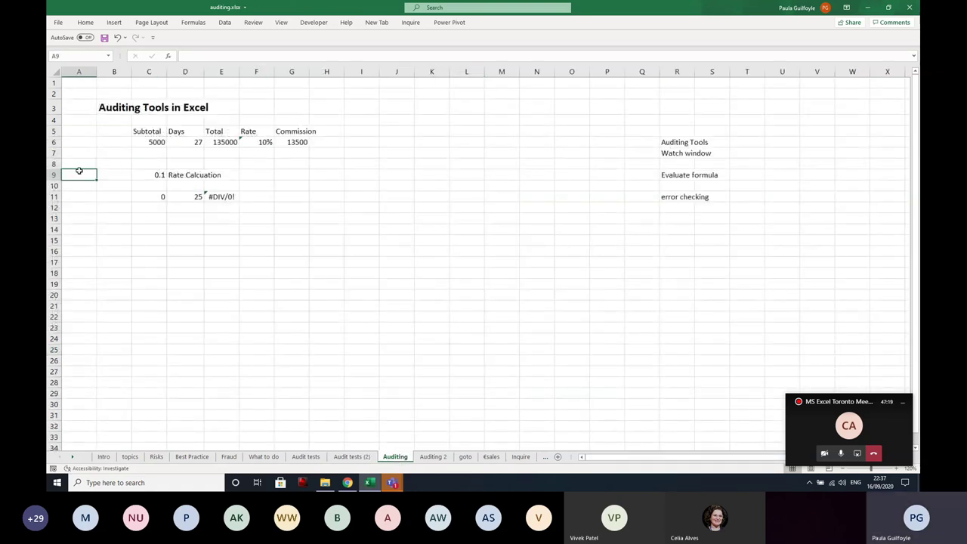
left_click(85, 23)
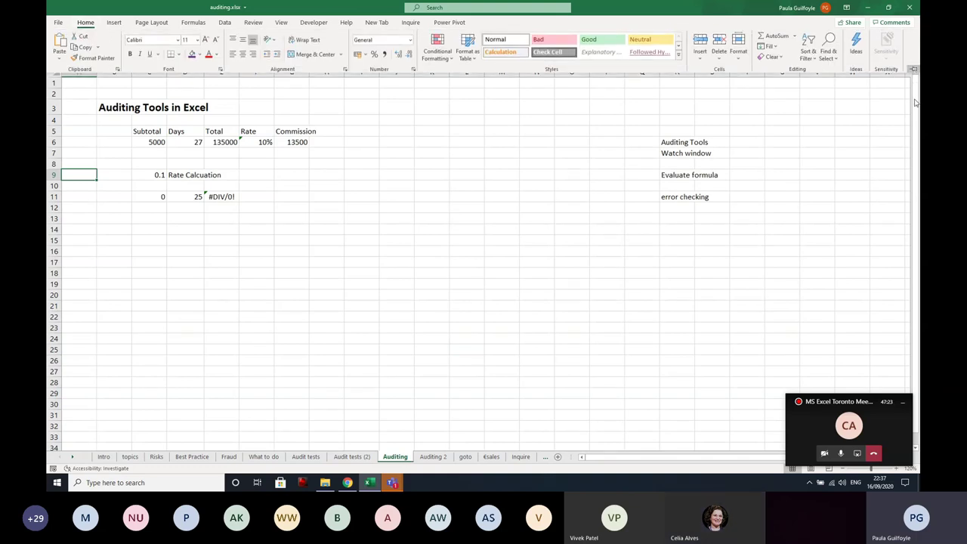
left_click(913, 69)
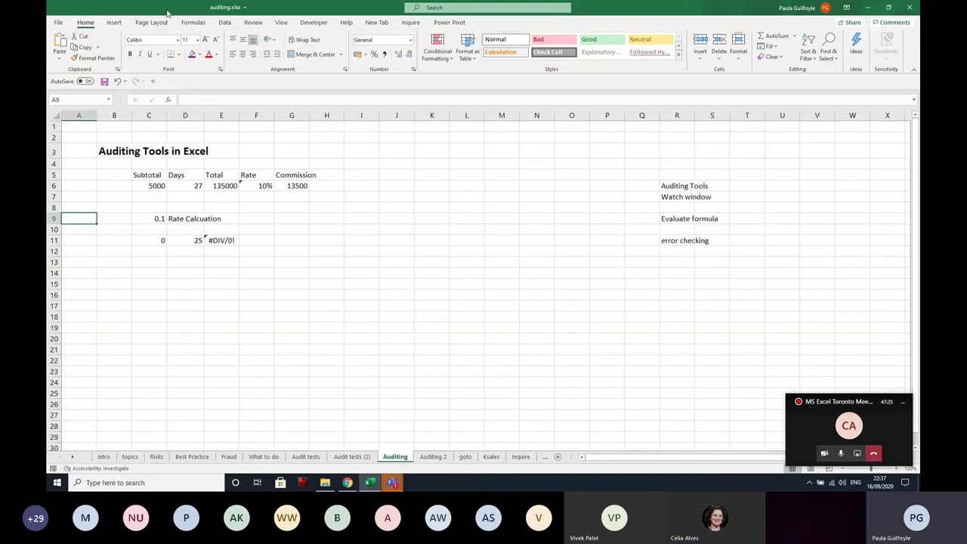
left_click(224, 22)
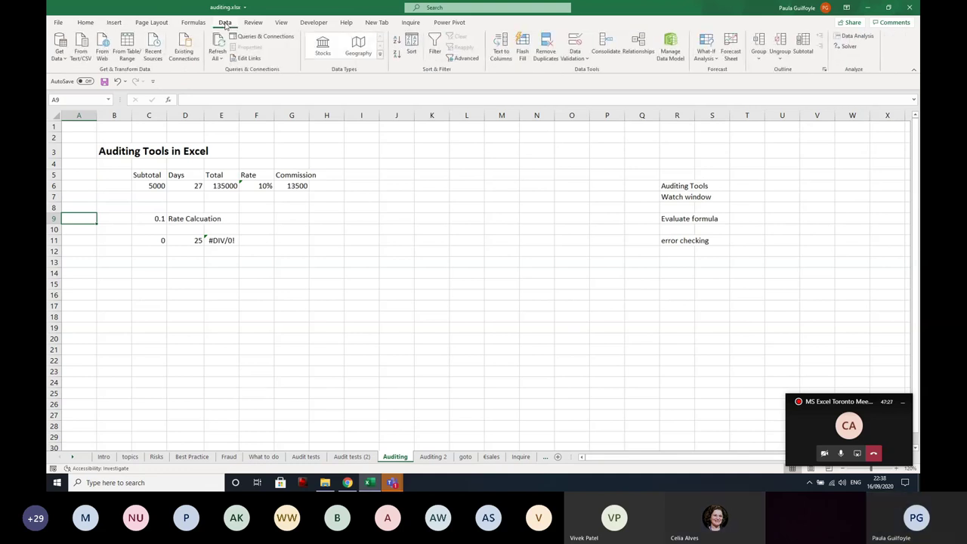
left_click(190, 24)
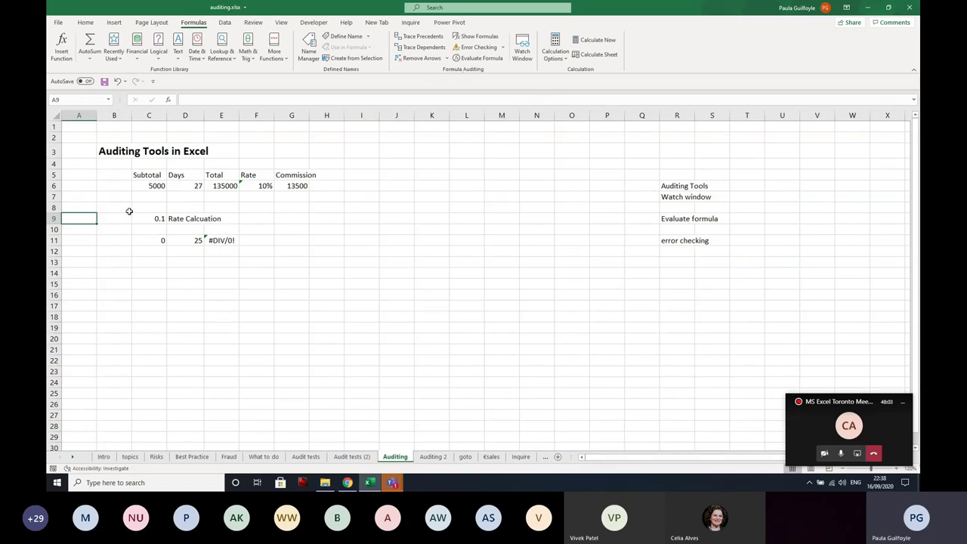
Examine the contents of the Subtotal, Days, Total, Rate and Commission cells, the rate calculation in C9 and the division formula in E11.
left_click(107, 204)
left_click(144, 188)
key("F2")
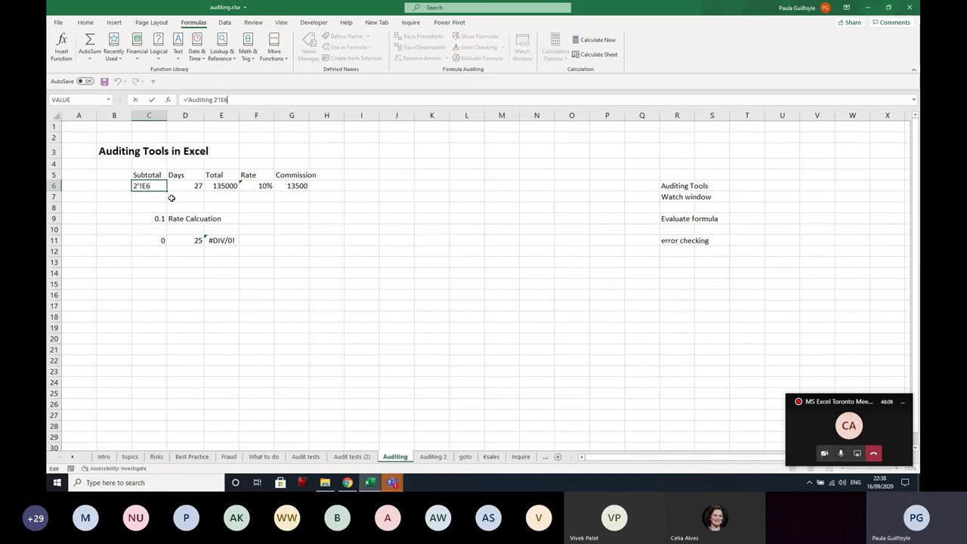
key("Tab")
left_click(223, 192)
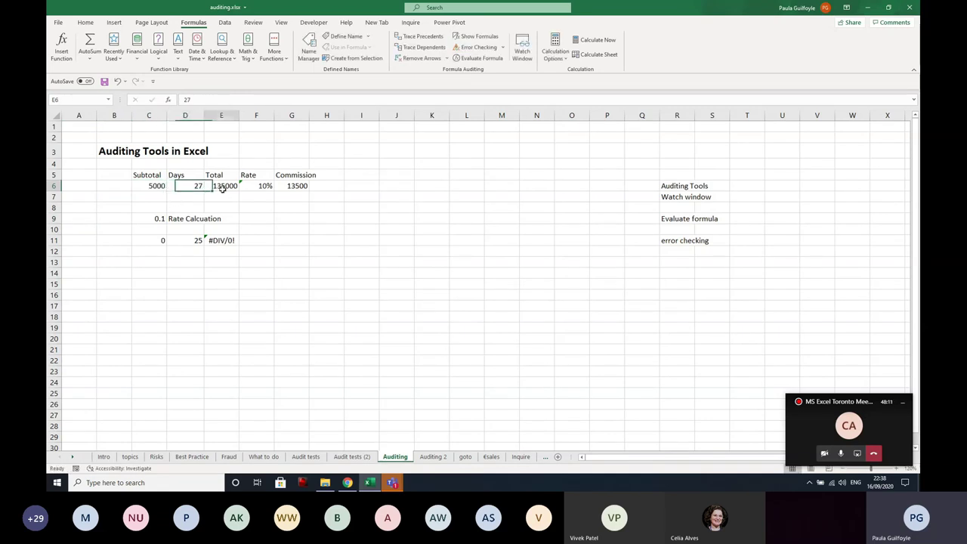
left_click(260, 185)
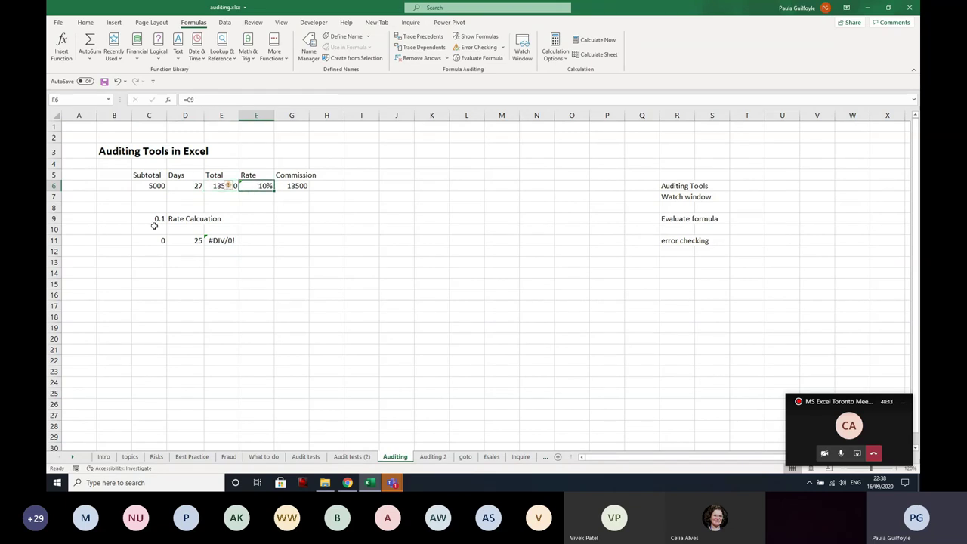
left_click(287, 187)
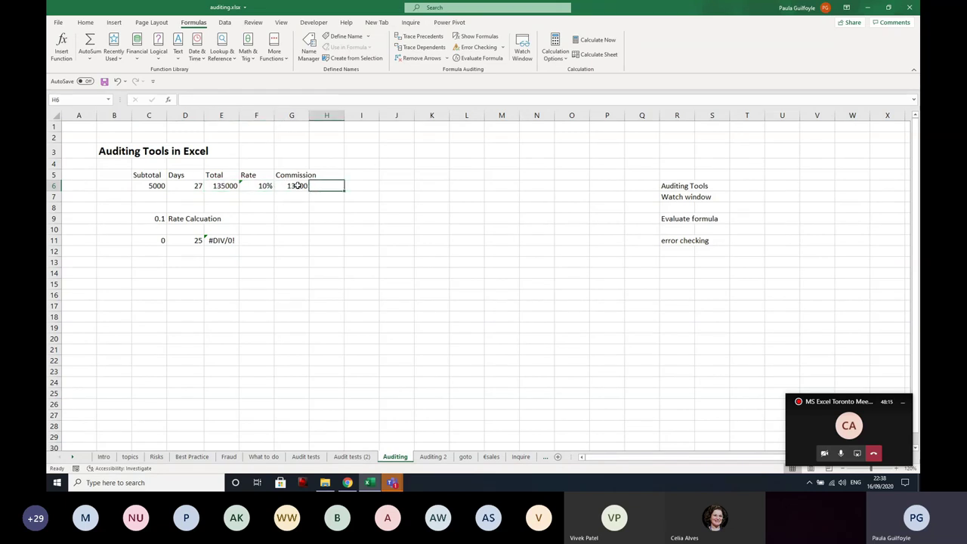
left_click(157, 217)
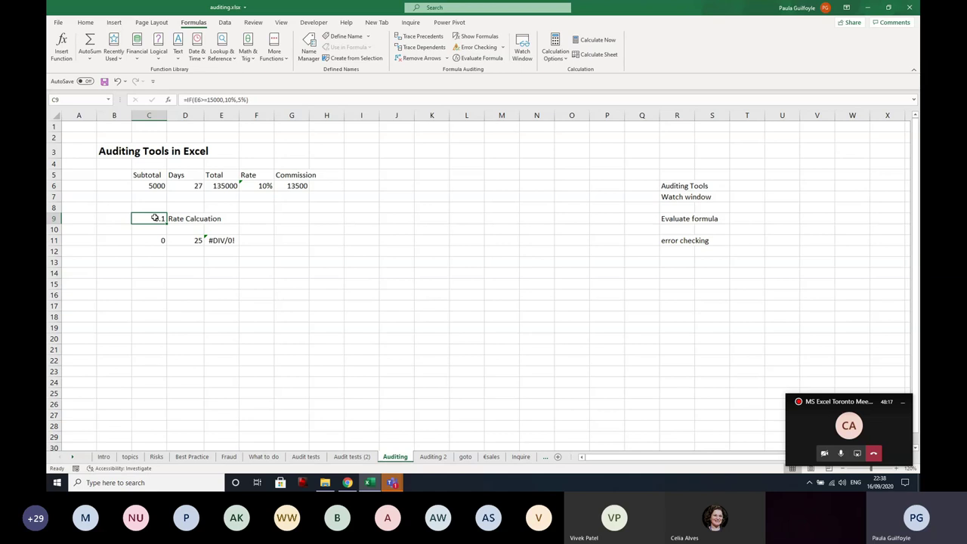
left_click(209, 241)
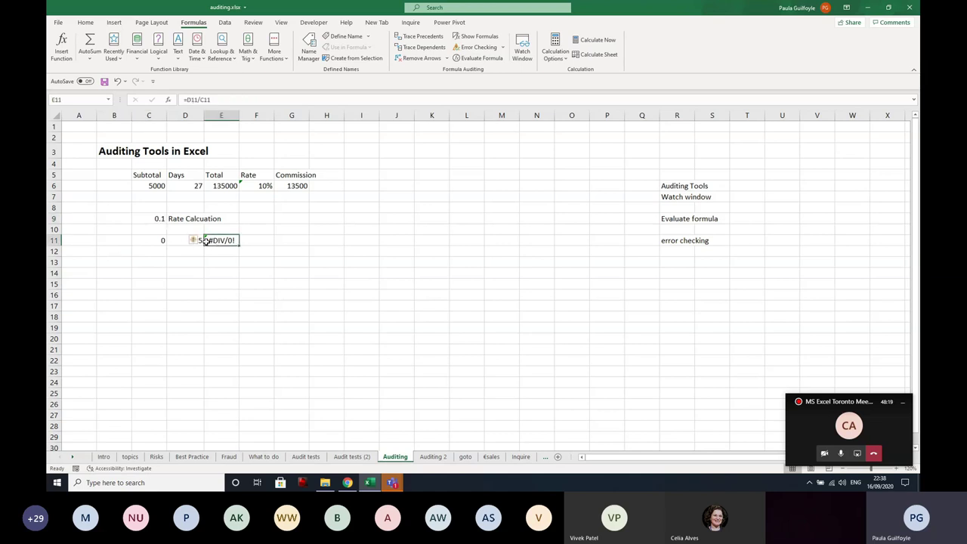
left_click(159, 270)
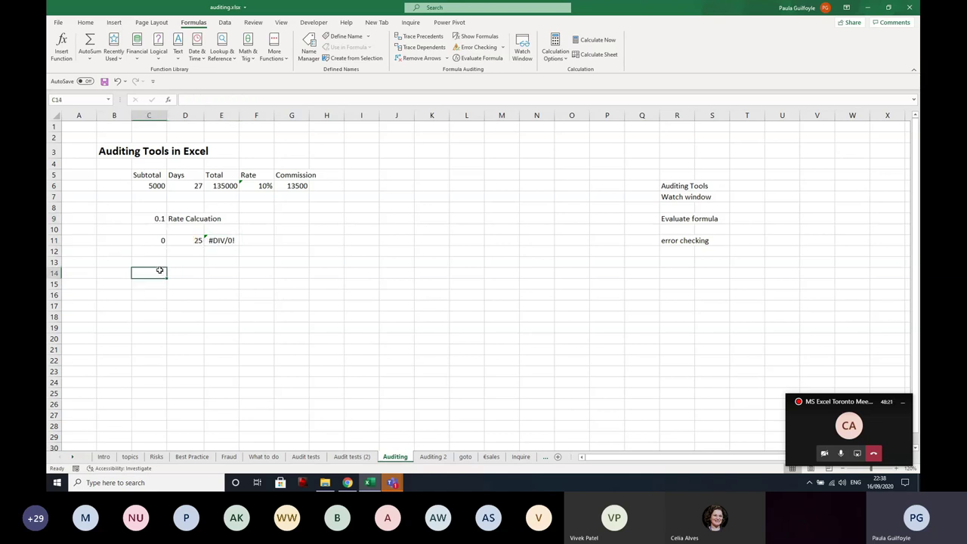
Trace the precedents of the Subtotal in C6 and follow the external arrow to its source cell E6 on the Auditing 2 sheet.
left_click(161, 189)
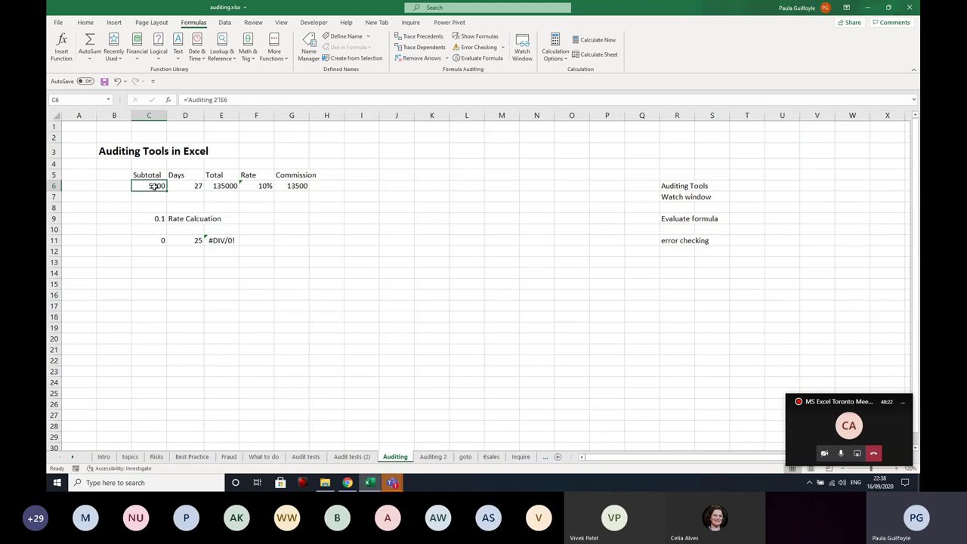
left_click(423, 37)
left_click(92, 165)
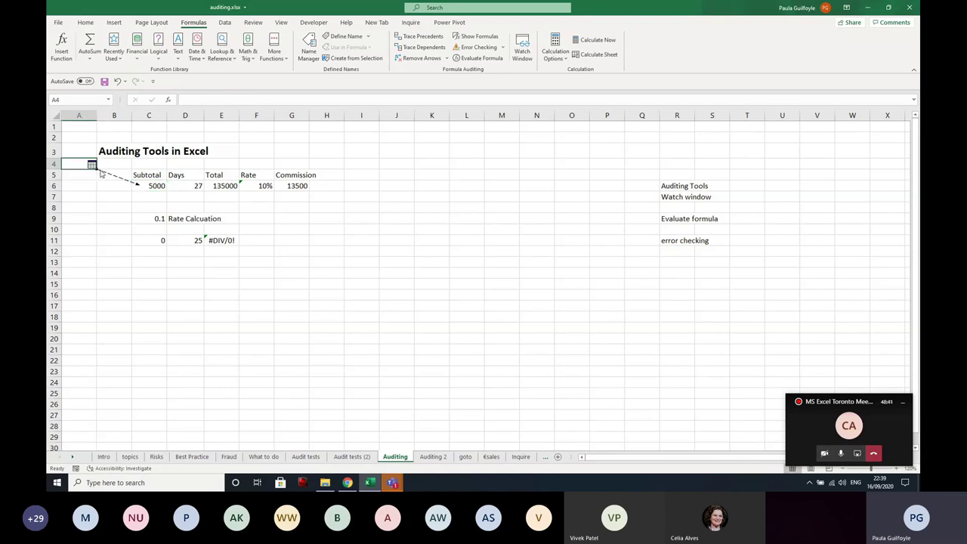
double_click(100, 173)
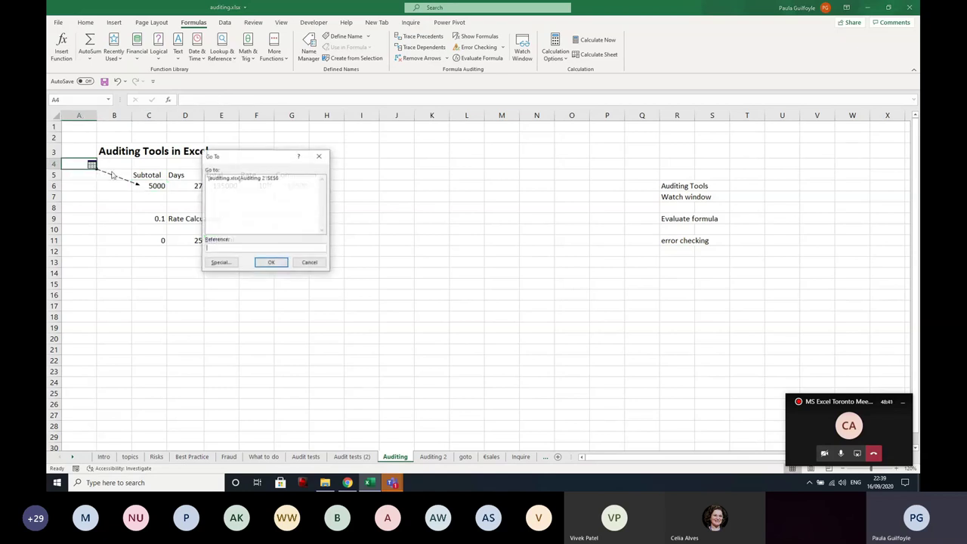
left_click(254, 181)
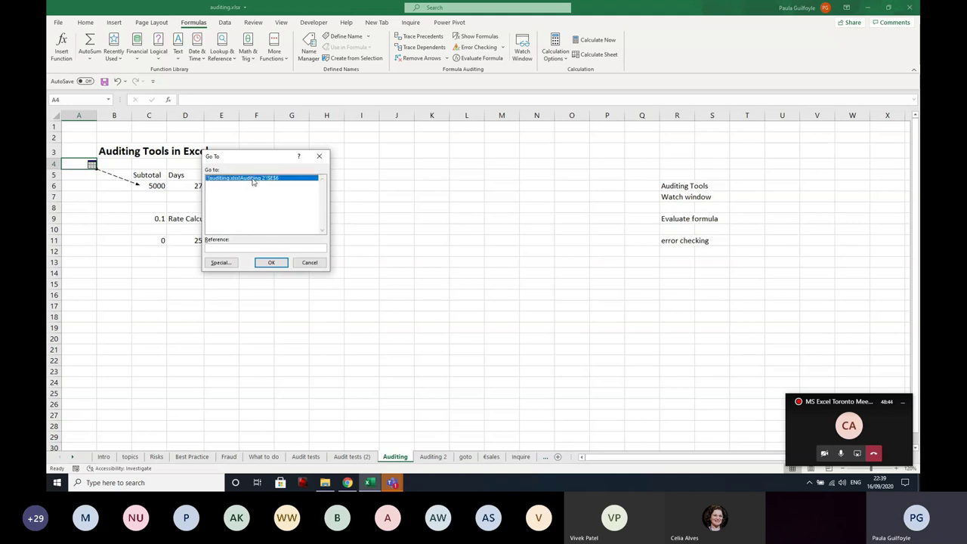
left_click(274, 263)
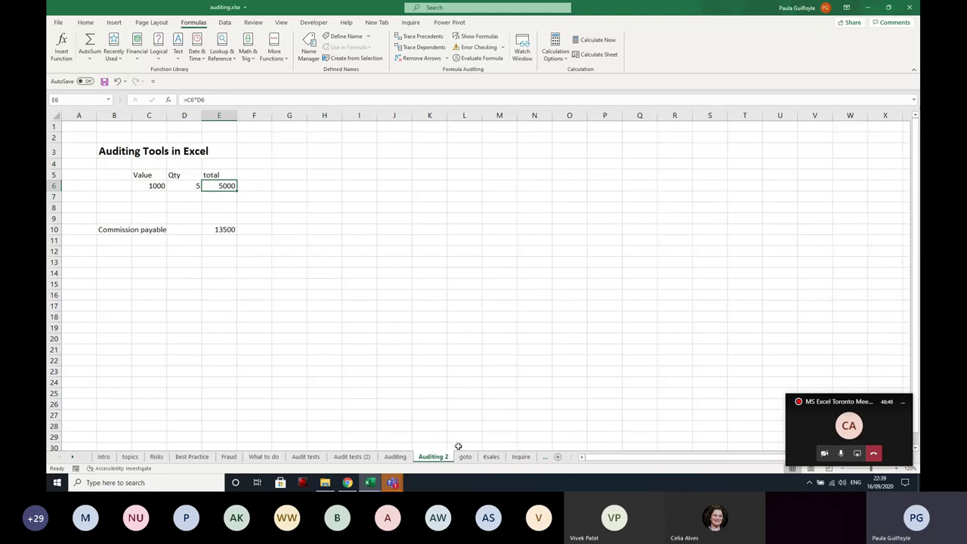
Trace the dependents of the Subtotal in C6 on the Auditing sheet and remove all the tracer arrows.
left_click(394, 456)
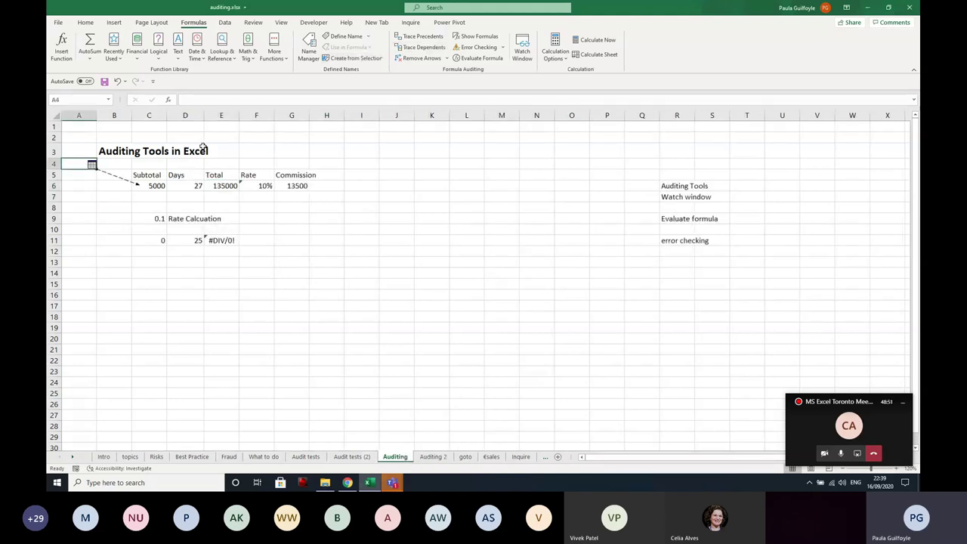
left_click(157, 184)
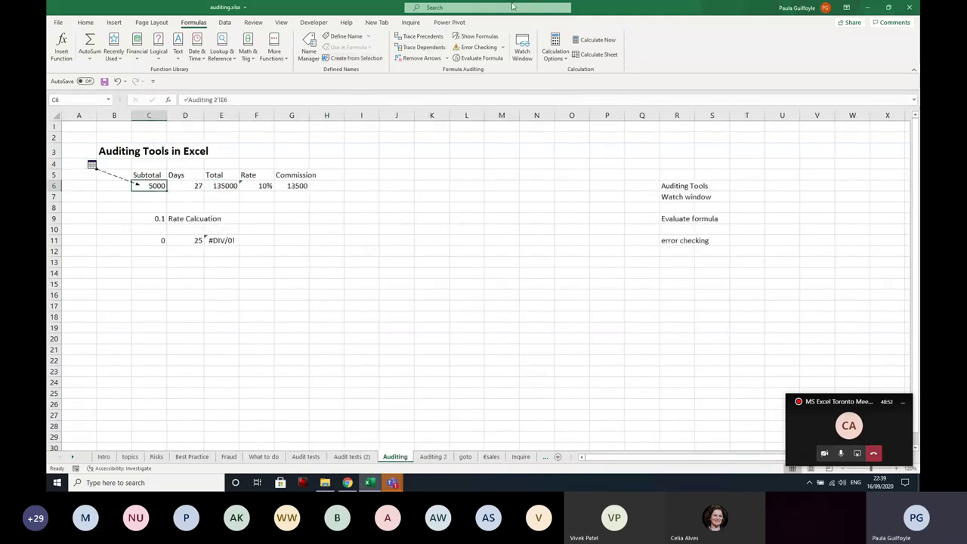
left_click(427, 47)
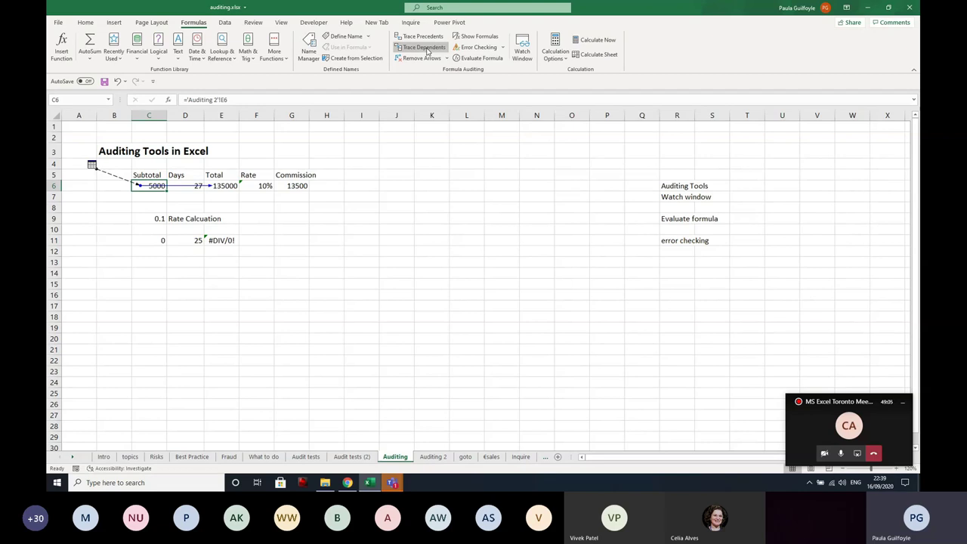
left_click(427, 59)
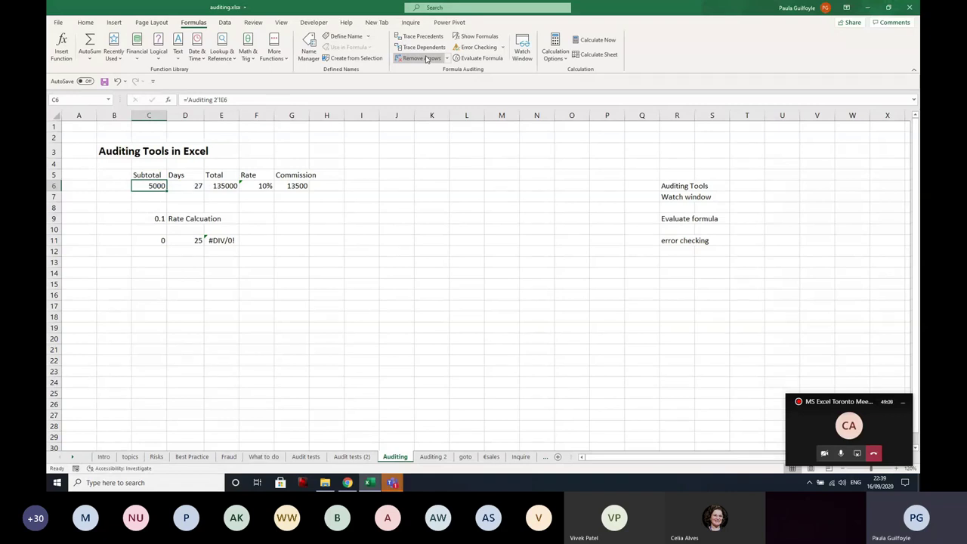
Display the Auditing sheet's formulas in place of their results and switch back to the normal view.
left_click(496, 38)
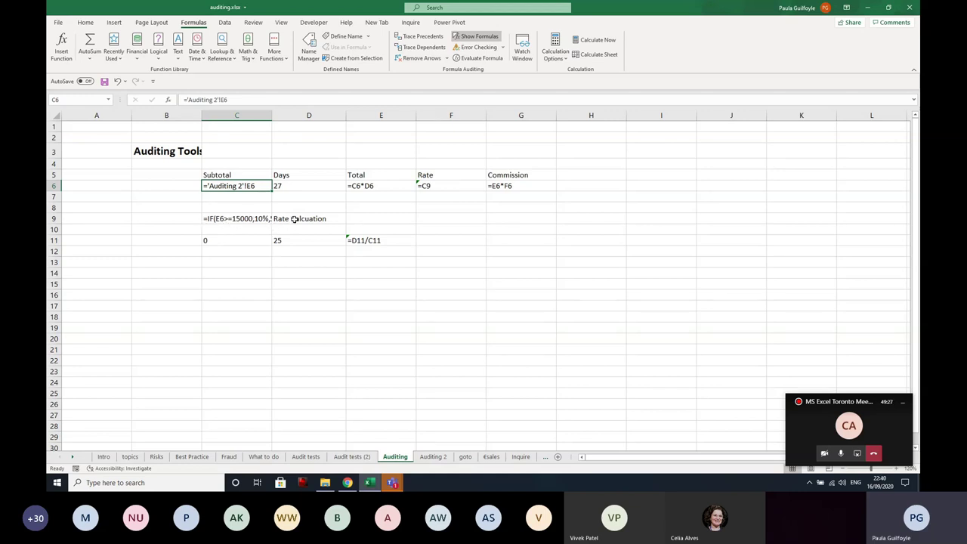
left_click(476, 38)
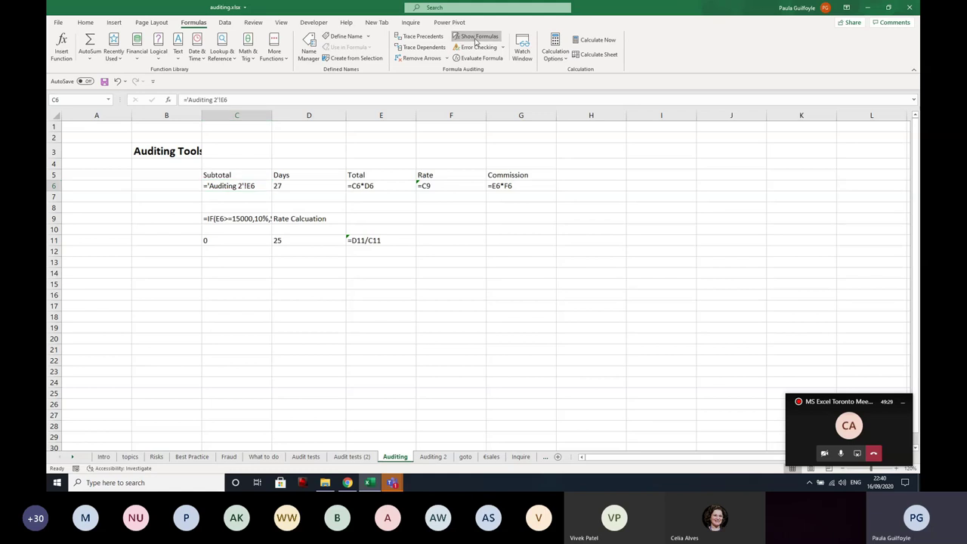
Enter =FORMULATEXT(C6) in cell I6 to show the Subtotal's formula as text.
left_click(365, 189)
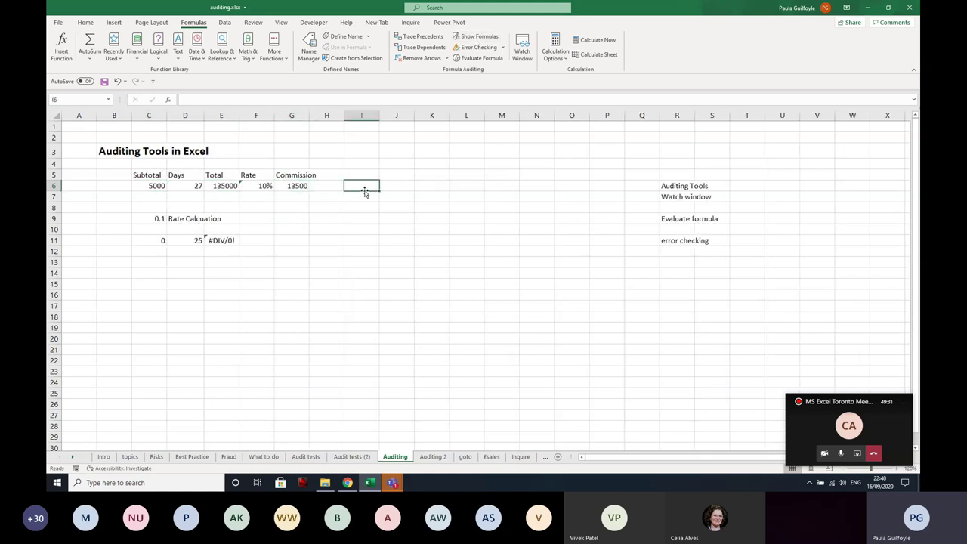
type("=for")
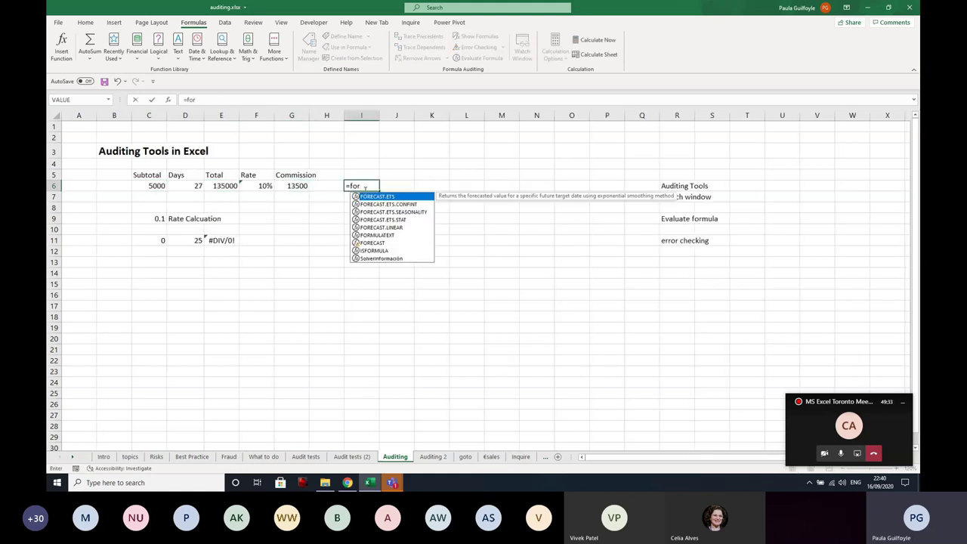
key("Down")
key("Down")
key("Down")
key("Down")
key("Down")
key("Tab")
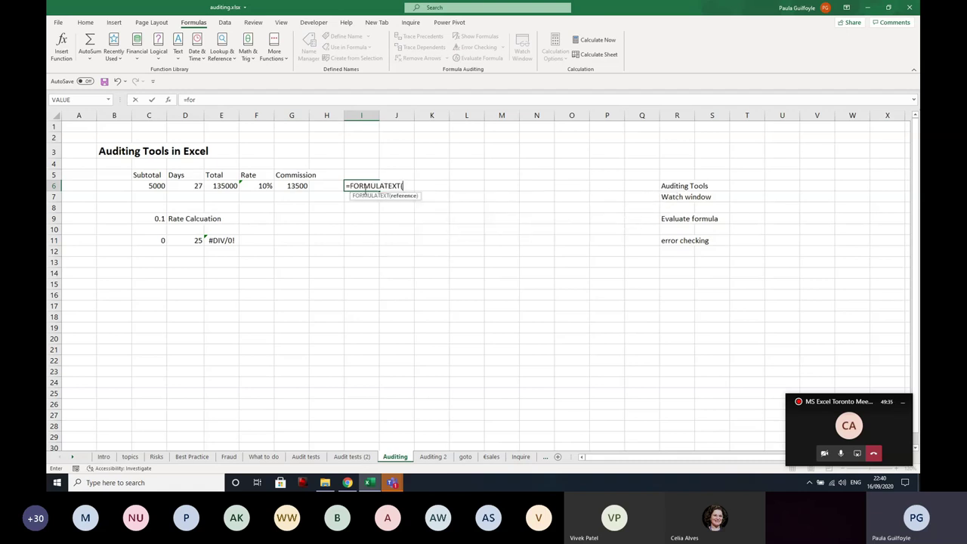
left_click(158, 188)
type(")")
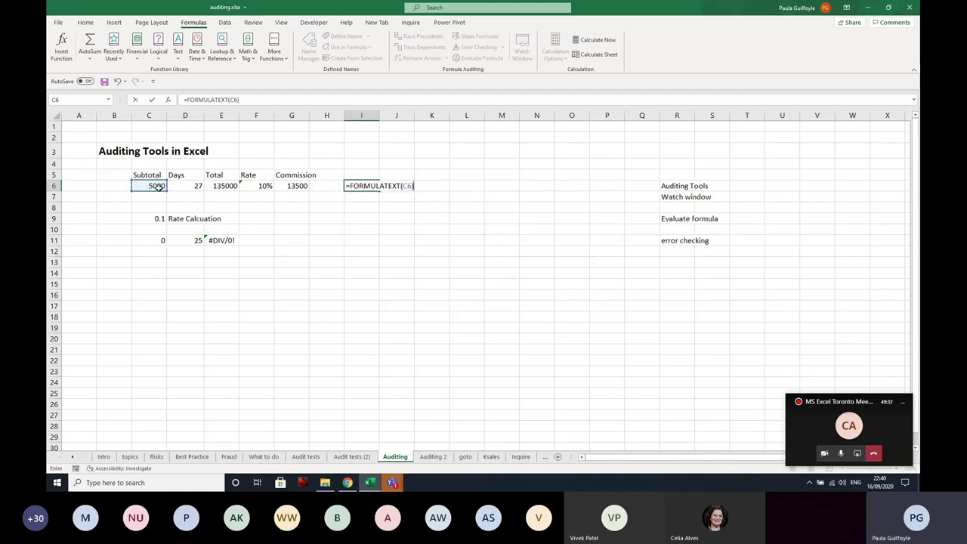
key("Return")
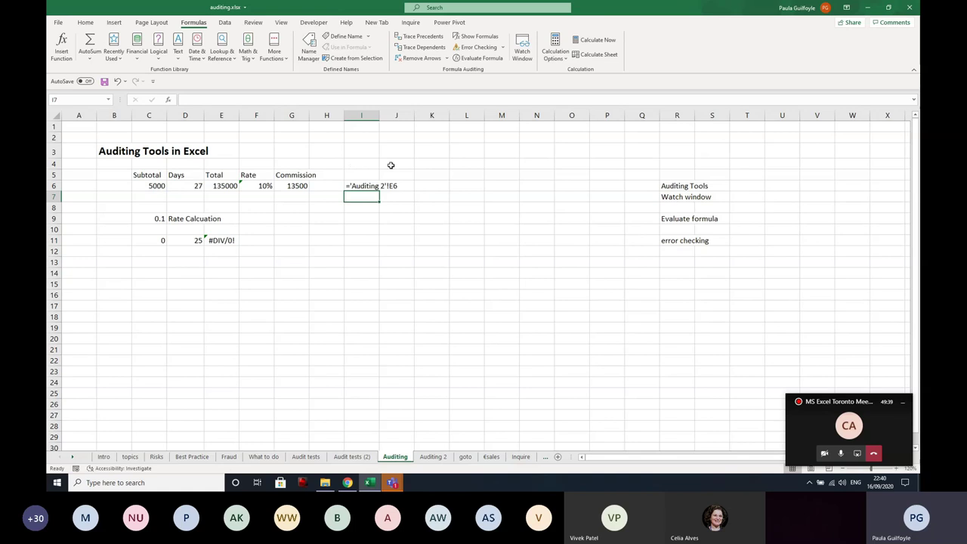
Clear the FORMULATEXT formula from I6 and toggle the sheet's formula display on and off again.
left_click(353, 186)
key("Delete")
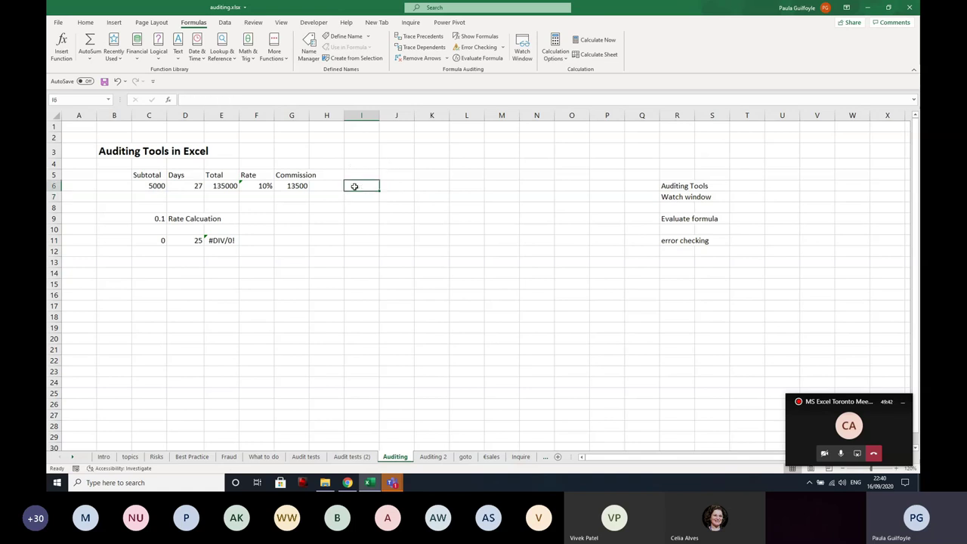
left_click(478, 38)
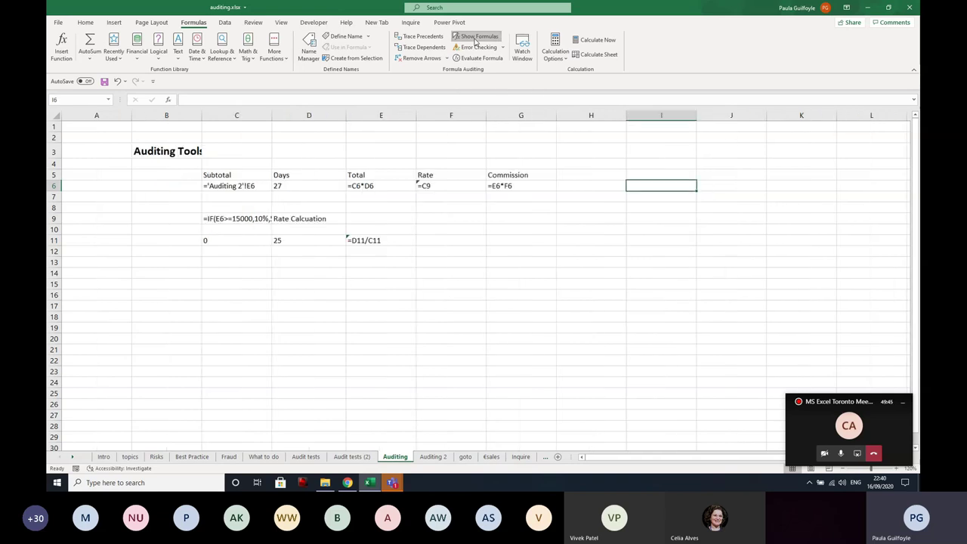
left_click(476, 38)
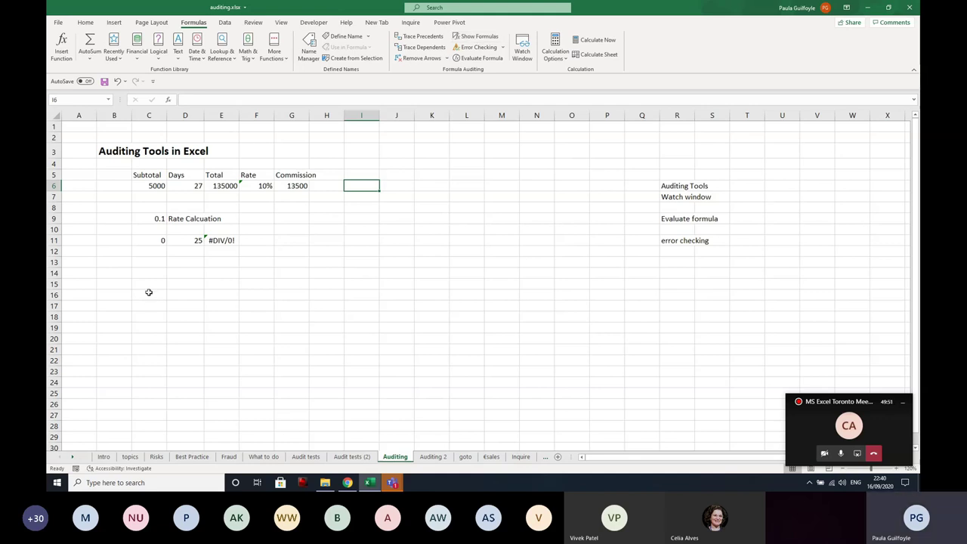
Evaluate the IF formula of the rate calculation in C9 one expression at a time and close the evaluation.
left_click(142, 220)
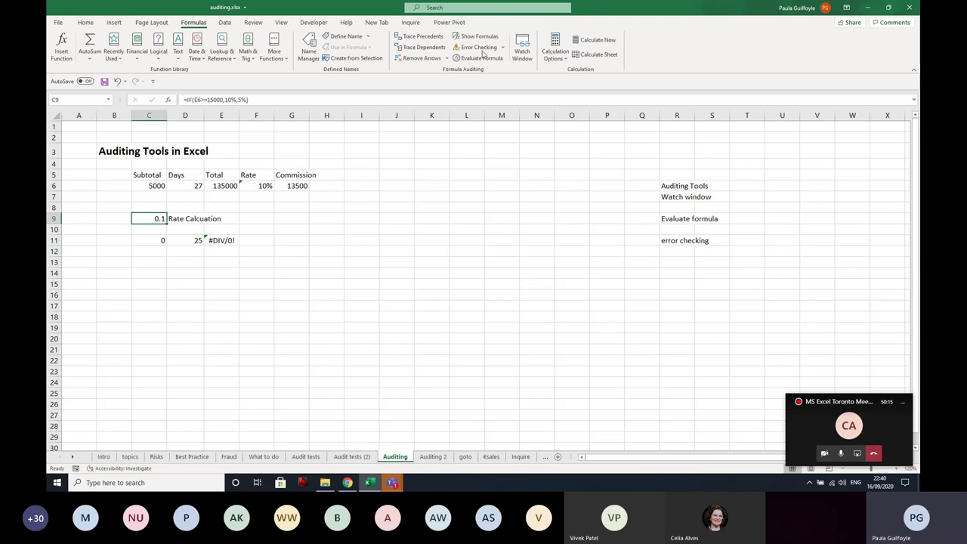
left_click(478, 59)
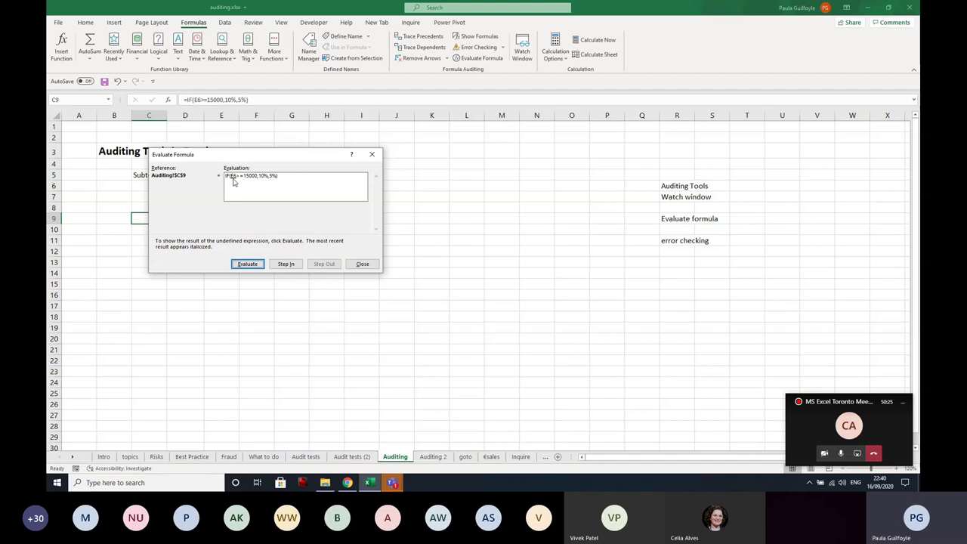
left_click(246, 264)
left_click(249, 265)
left_click(245, 264)
left_click(247, 264)
left_click(363, 263)
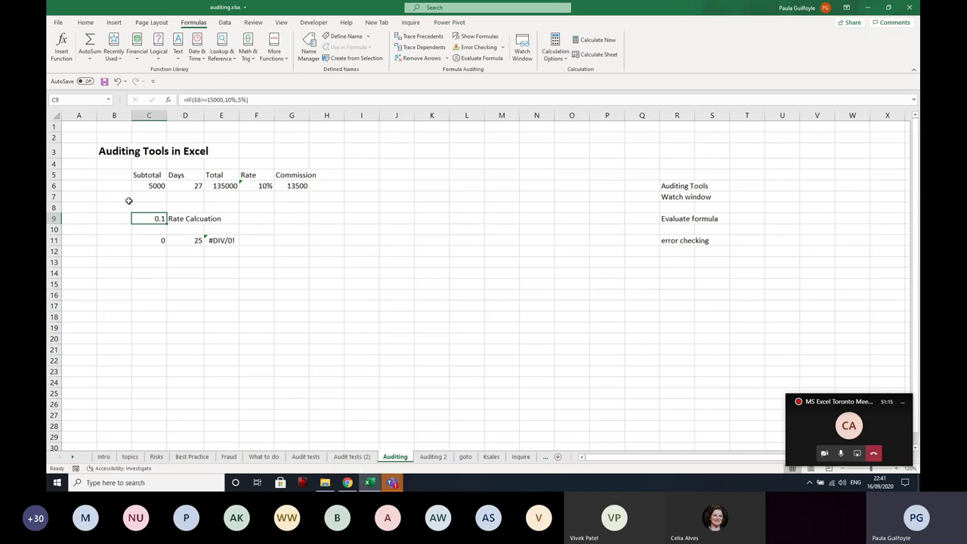
Check the Subtotal's link in C6 and examine the Value and total cells feeding it on the Auditing 2 sheet.
left_click(153, 185)
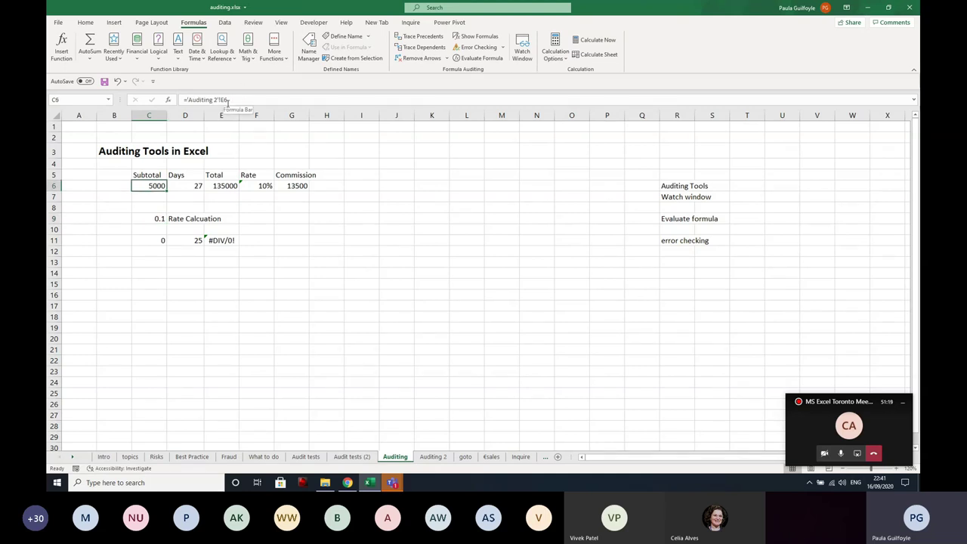
left_click(435, 457)
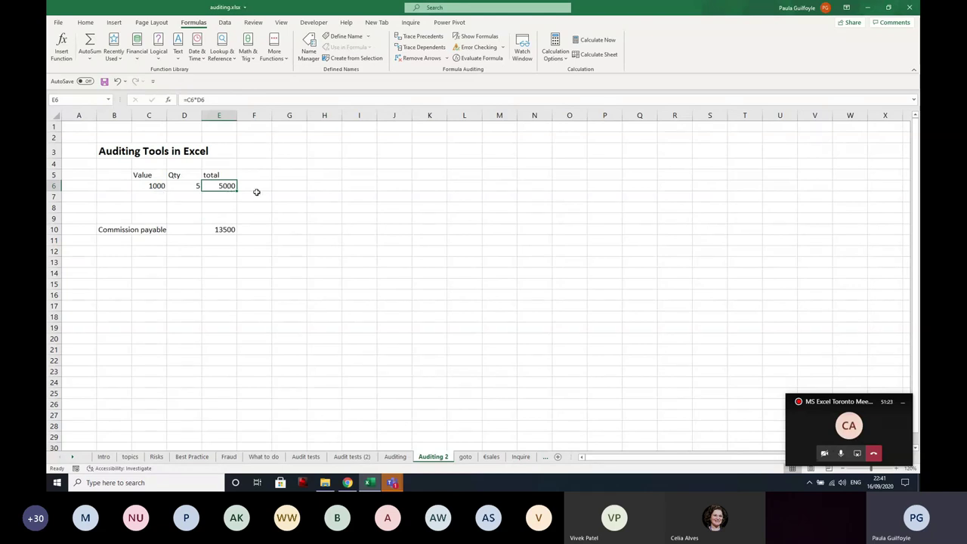
left_click(149, 187)
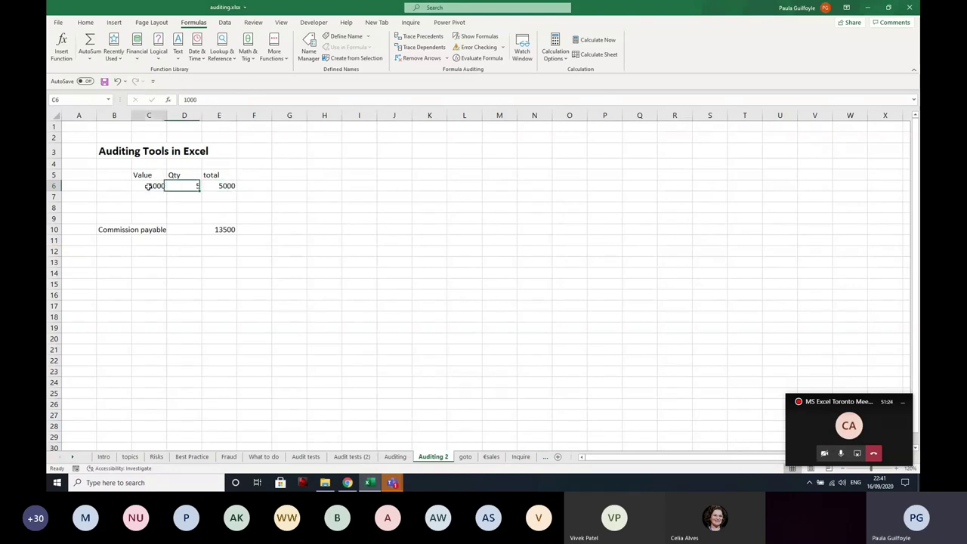
left_click(225, 186)
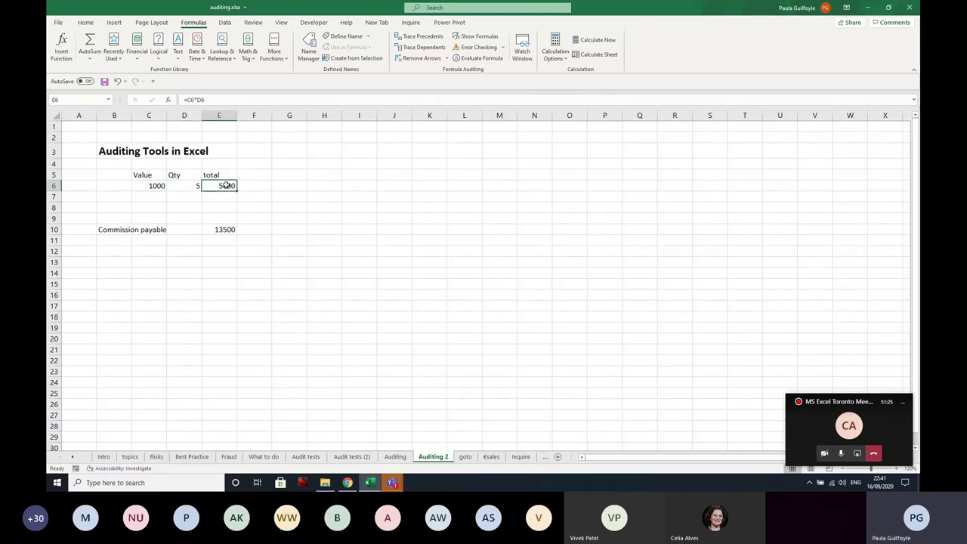
Set the Value in C6 of the Auditing 2 sheet to 500.
left_click(148, 185)
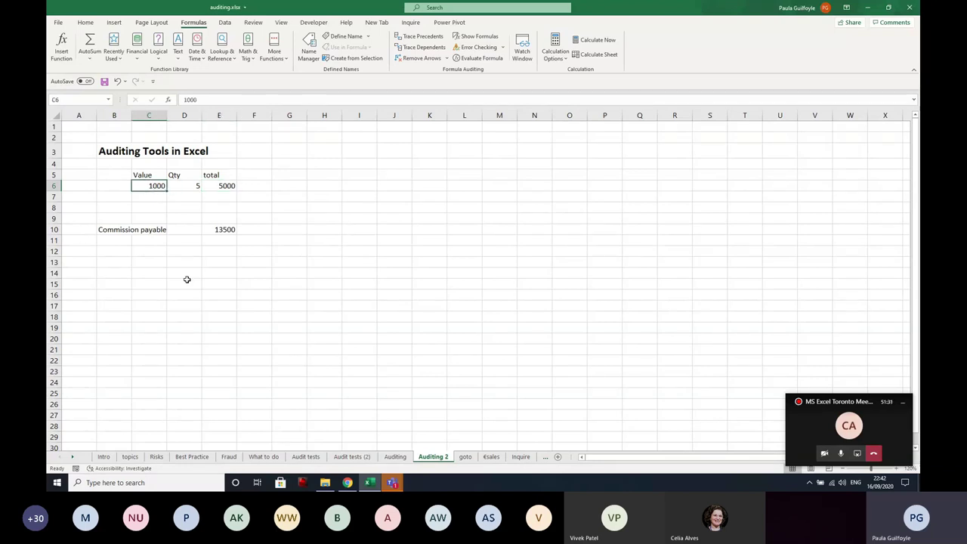
type("500")
key("Return")
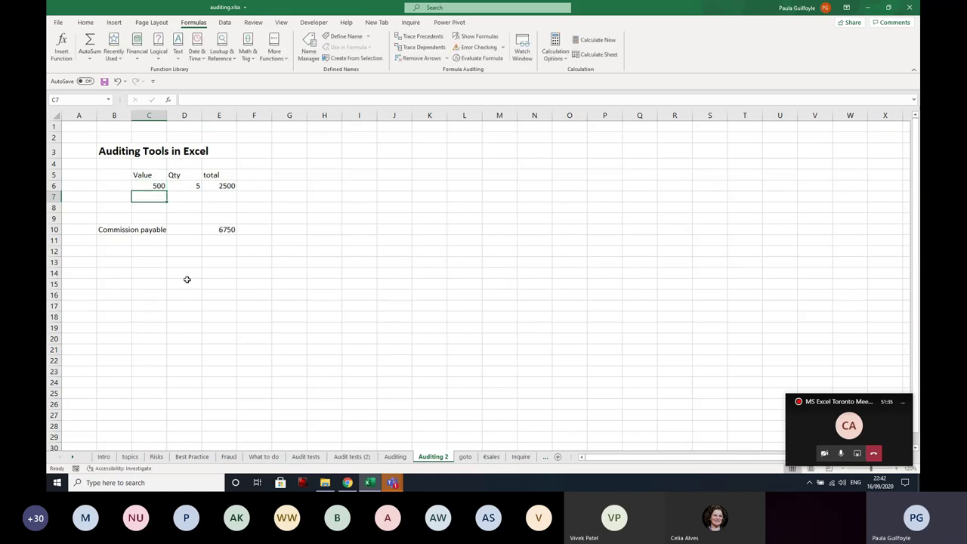
Bring up the Watch Window from the Auditing sheet and widen its Book and Sheet columns to read the watch on C6.
left_click(395, 457)
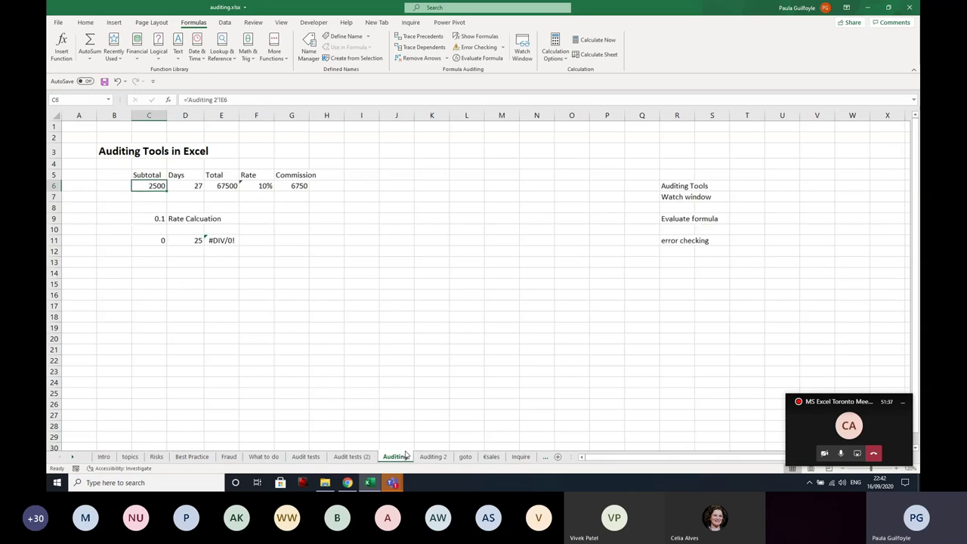
left_click(521, 53)
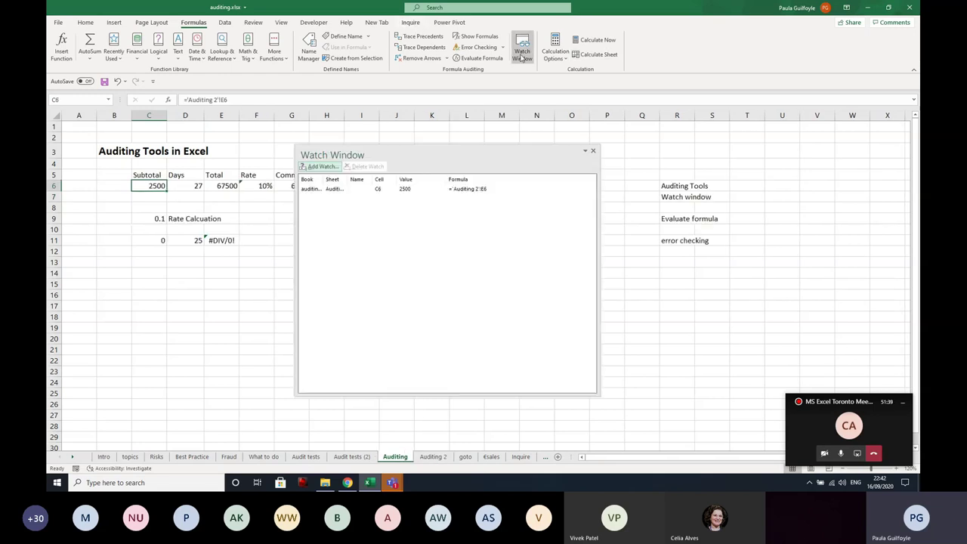
left_click(322, 166)
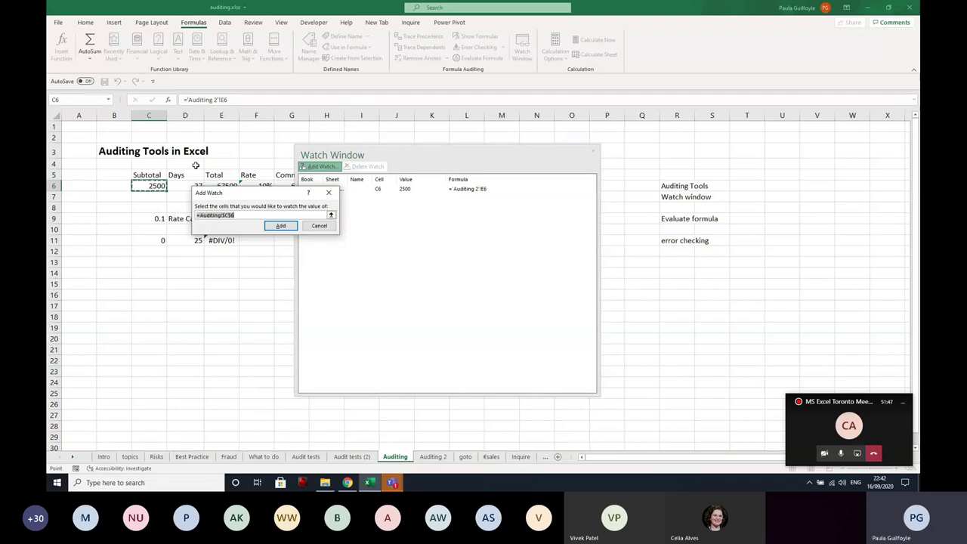
left_click(319, 226)
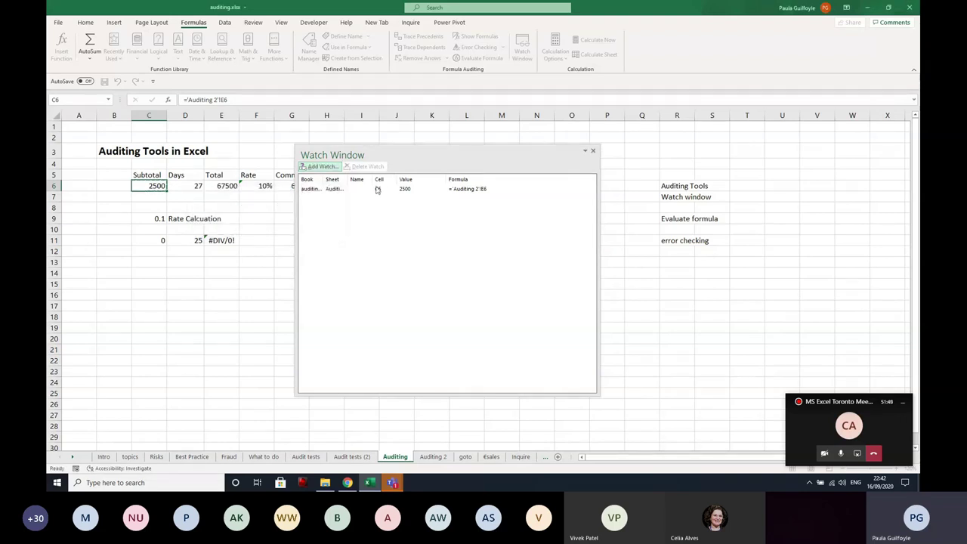
double_click(325, 179)
double_click(367, 179)
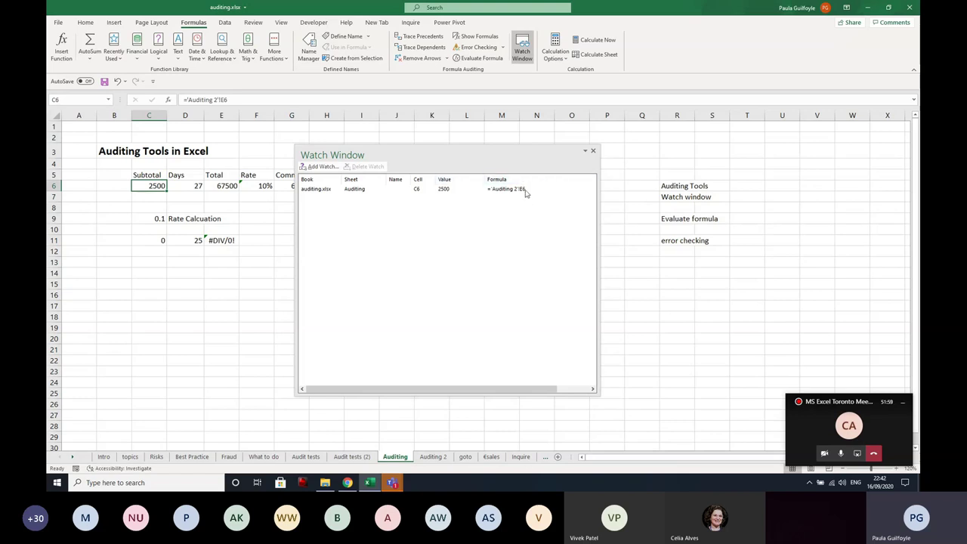
Set the Value in C6 of the Auditing 2 sheet to 1000 while observing the watched cell, and close the Watch Window.
left_click(436, 457)
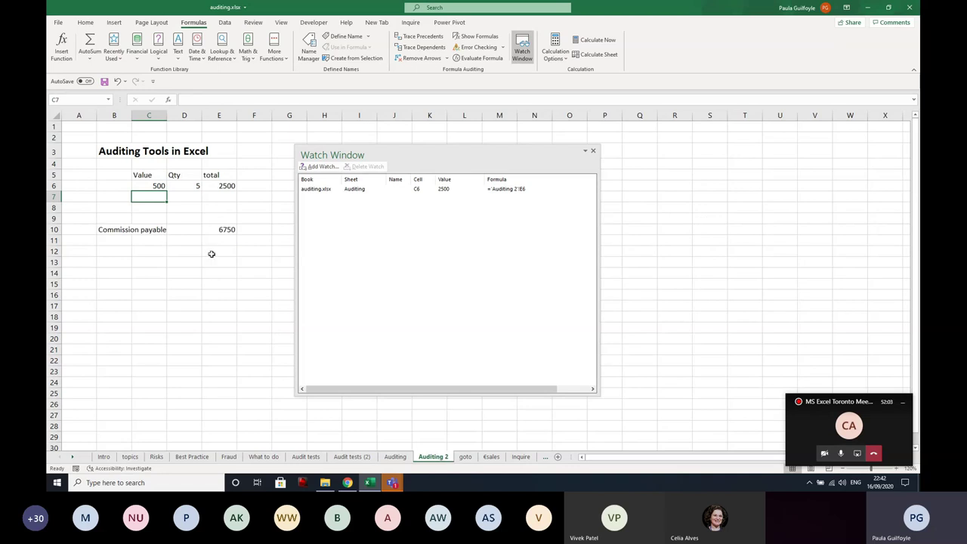
left_click(146, 186)
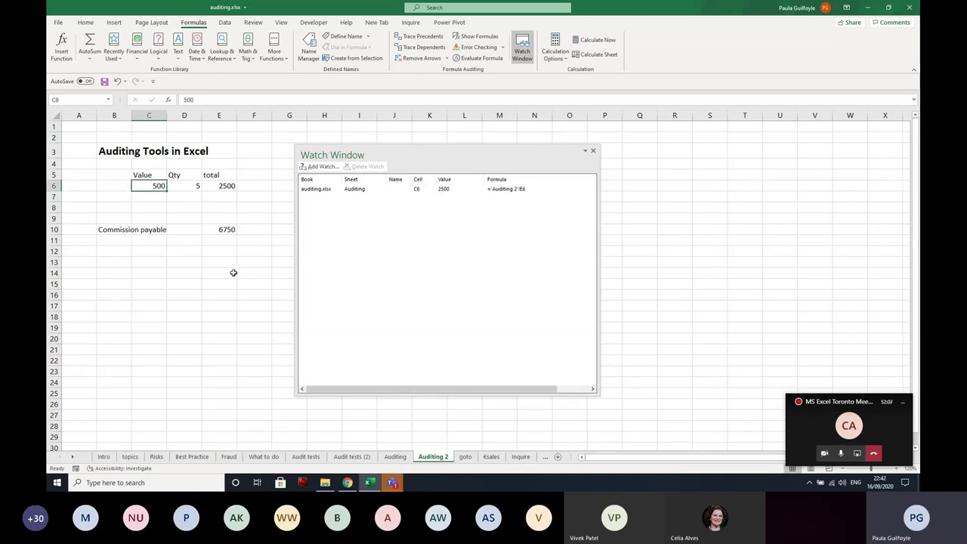
type("1000")
key("Return")
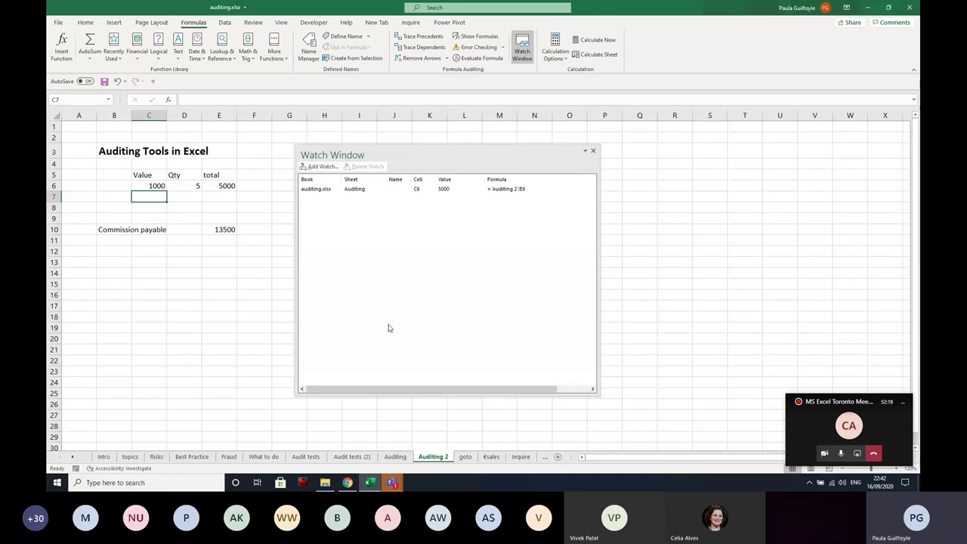
left_click(593, 151)
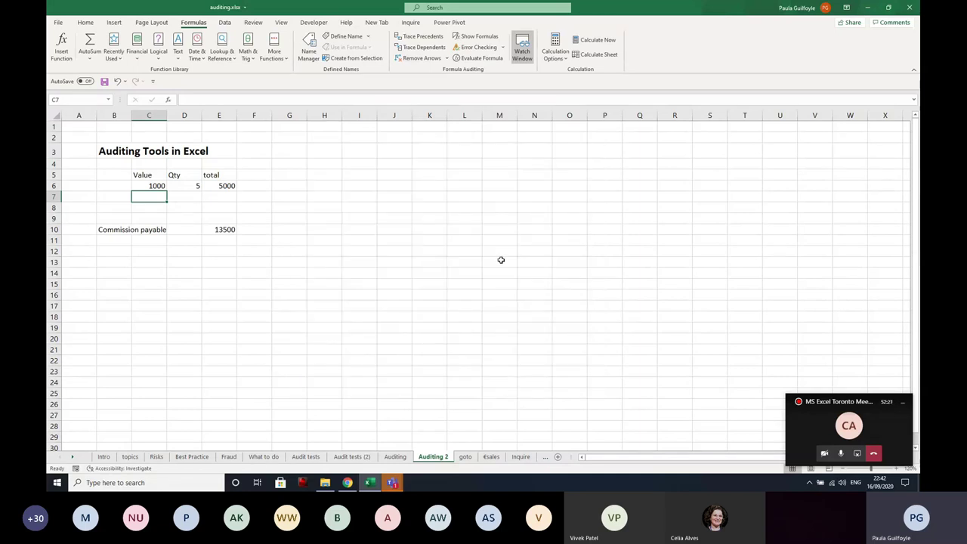
Examine the error warning on the Rate formula in F6 of the Auditing sheet and the options offered for it.
left_click(394, 456)
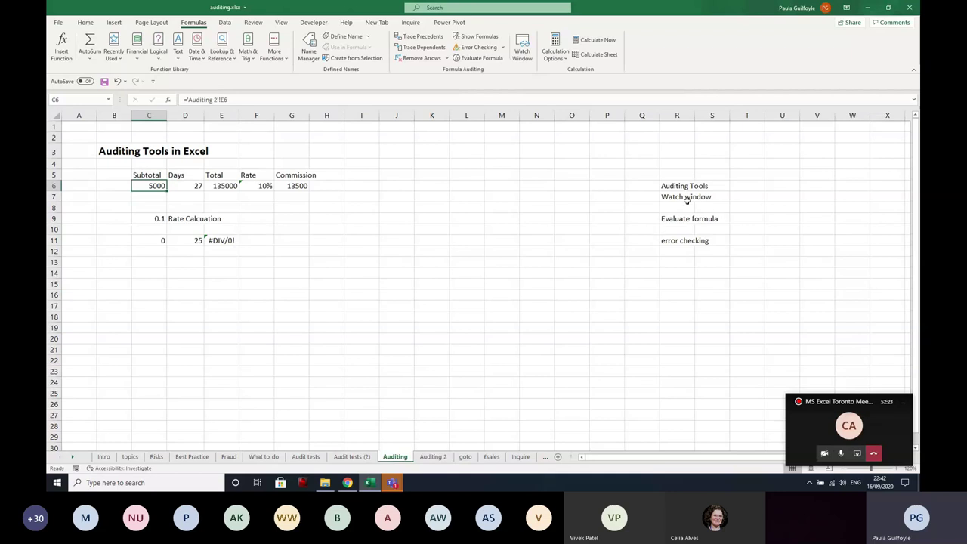
left_click(677, 240)
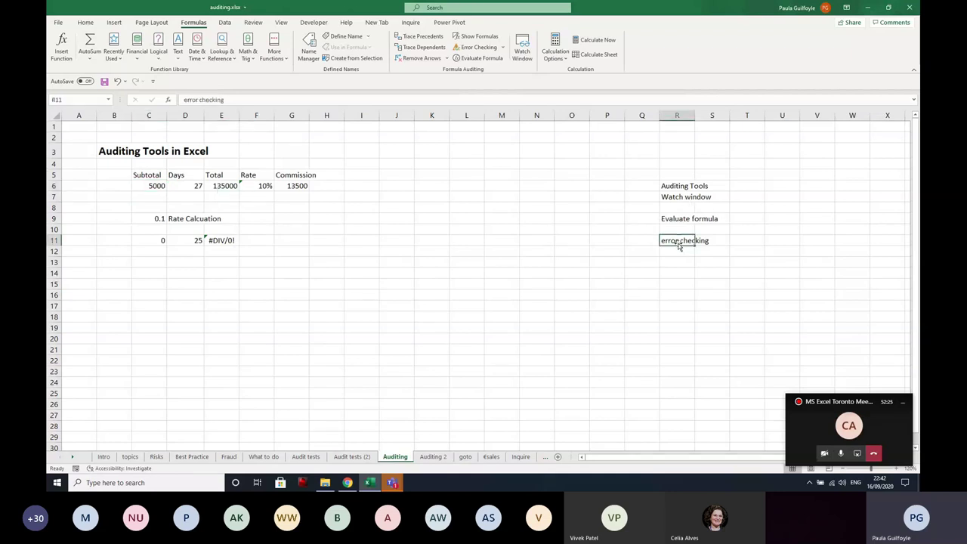
left_click(294, 261)
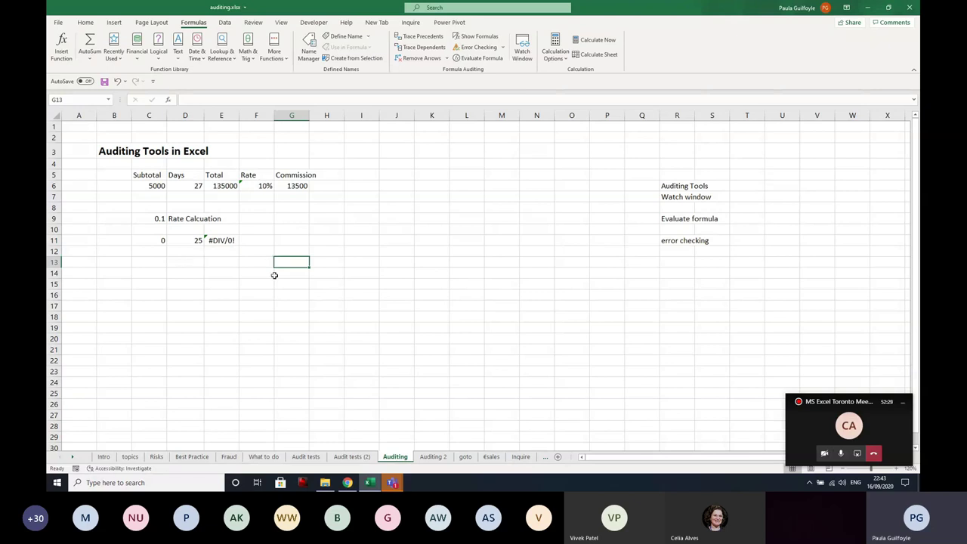
left_click(247, 186)
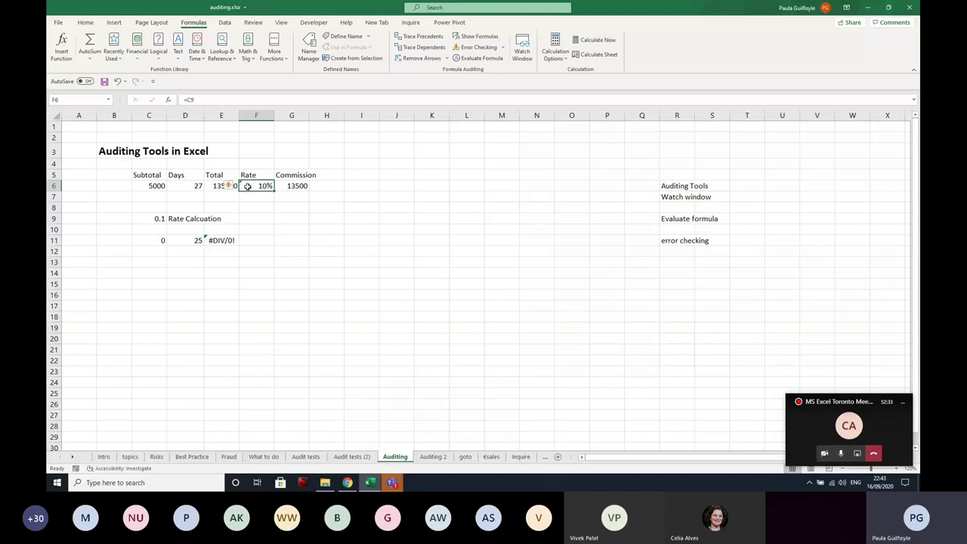
mouse_move(228, 191)
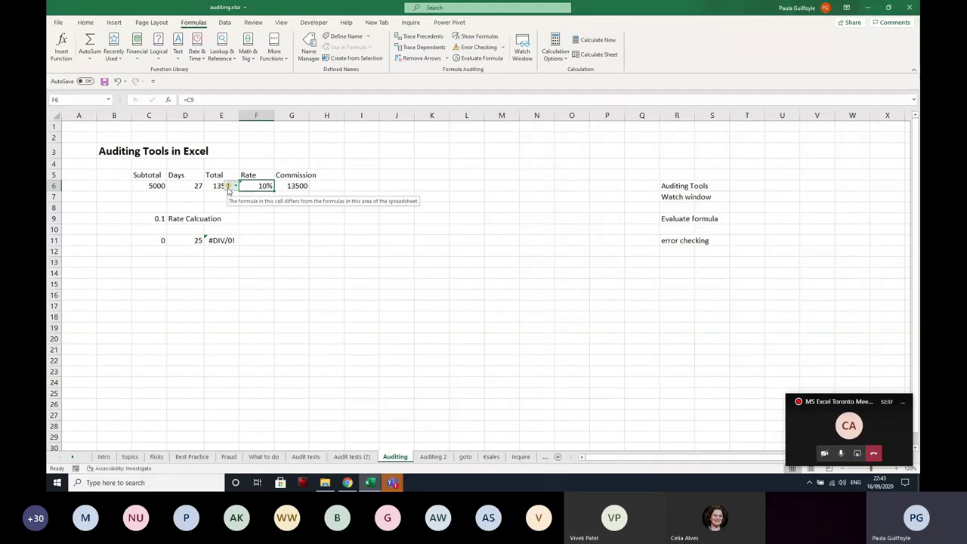
left_click(234, 188)
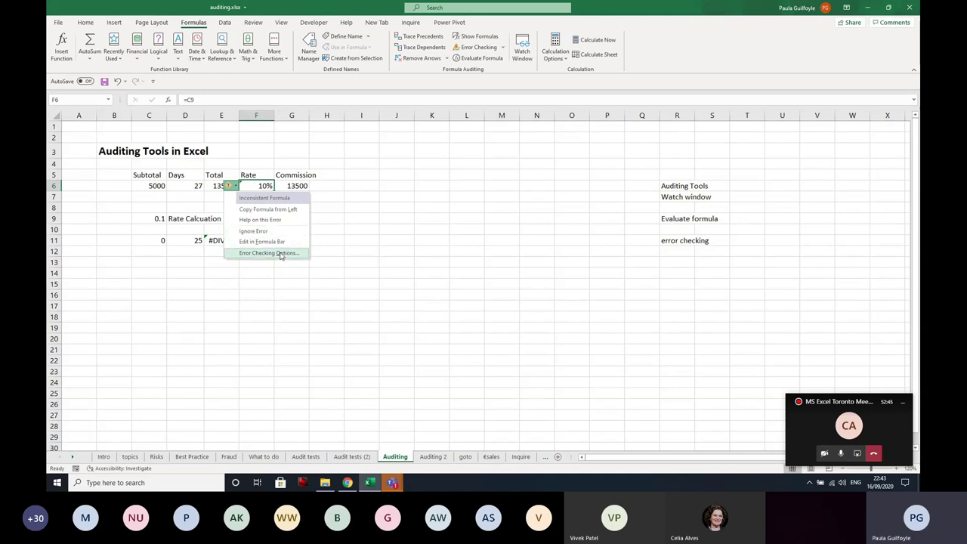
left_click(430, 162)
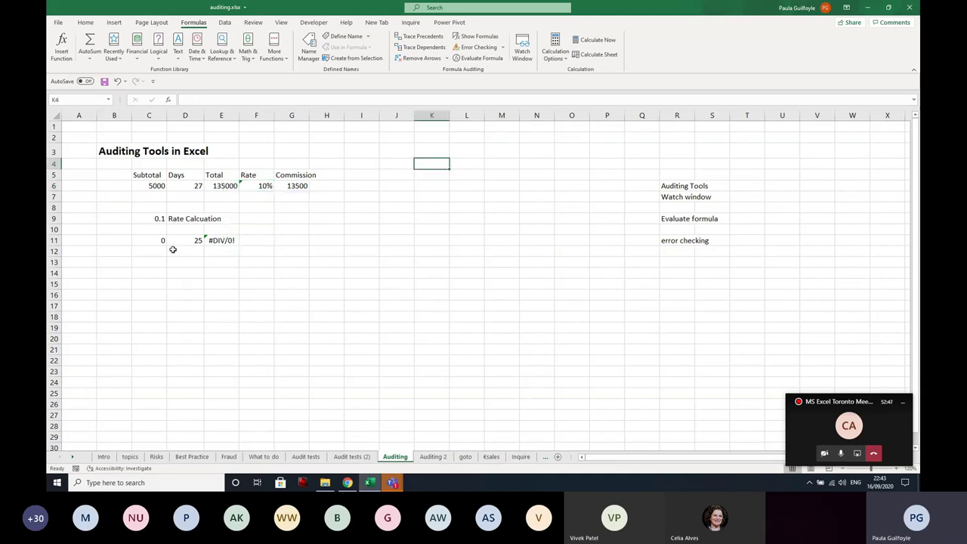
Run error checking on the Auditing sheet and ignore the flagged errors in F6 and E11.
left_click(235, 271)
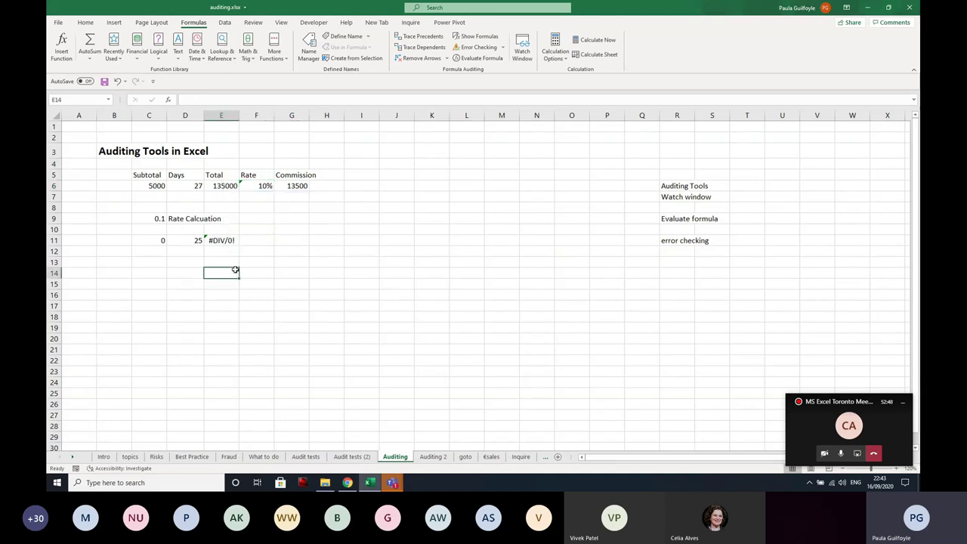
left_click(503, 50)
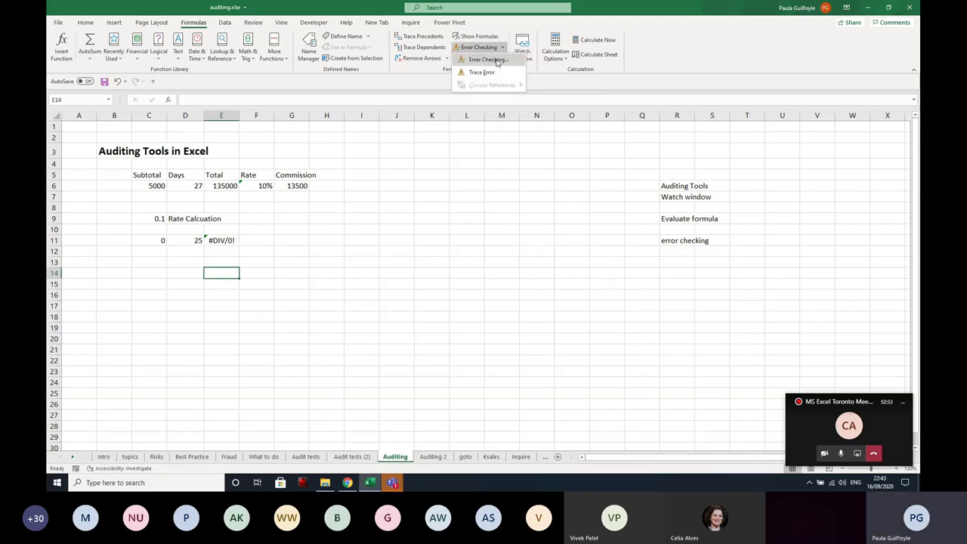
left_click(487, 59)
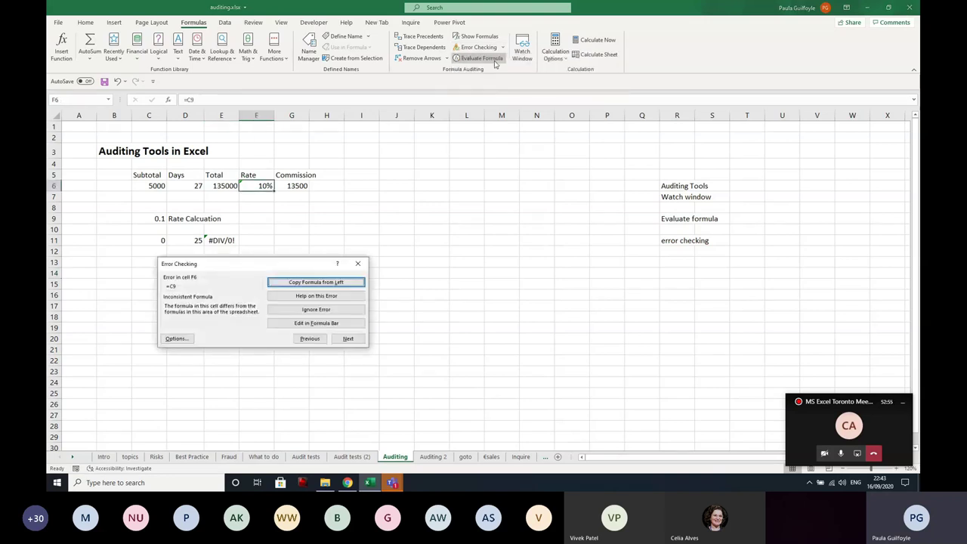
left_click_drag(250, 263, 412, 146)
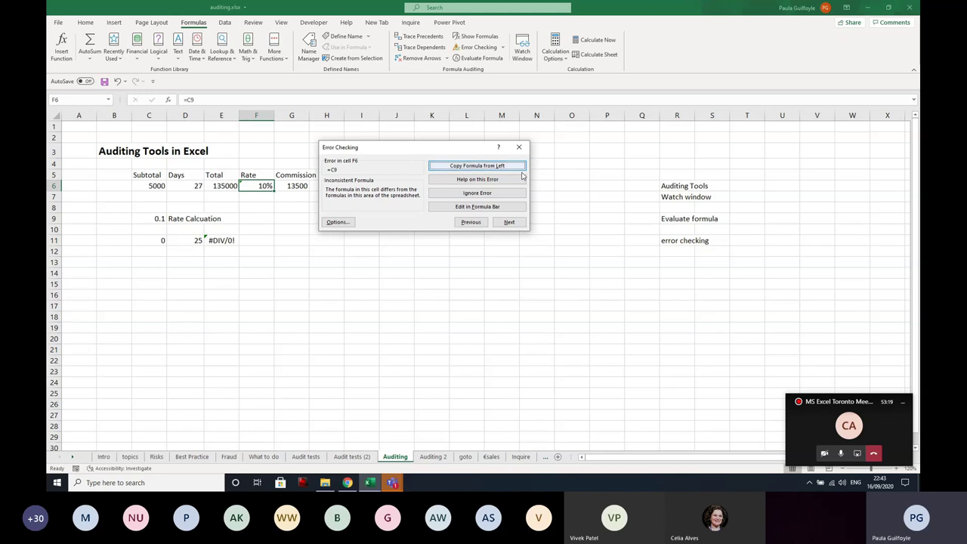
left_click(491, 195)
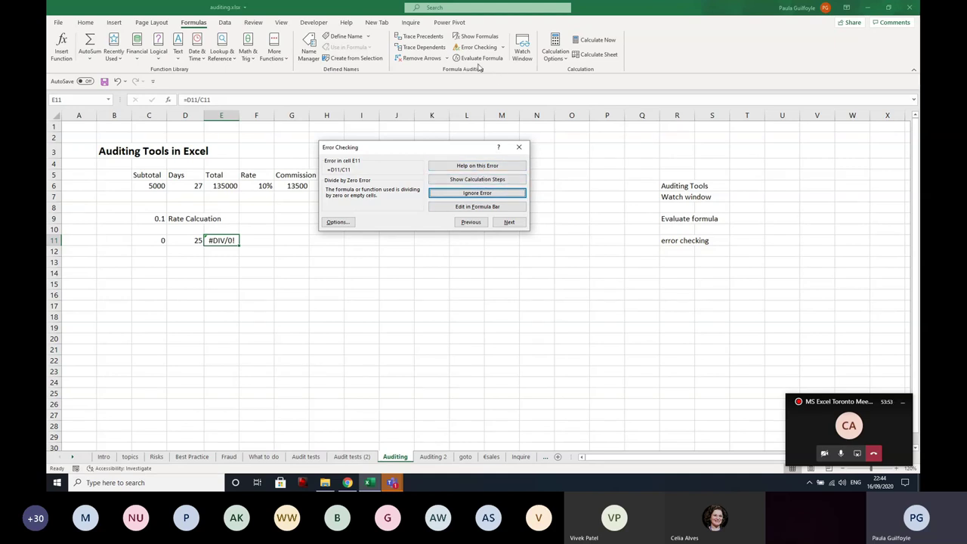
left_click(492, 192)
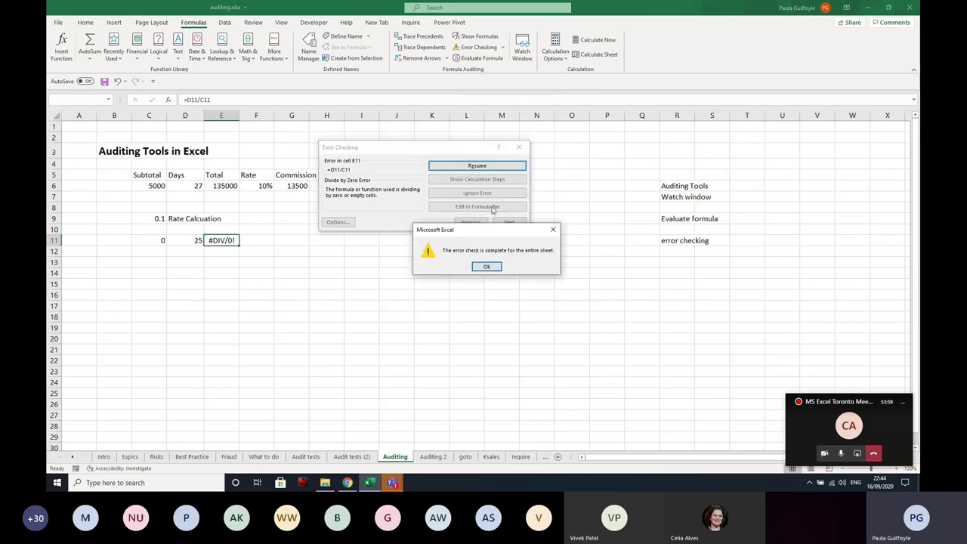
left_click(486, 266)
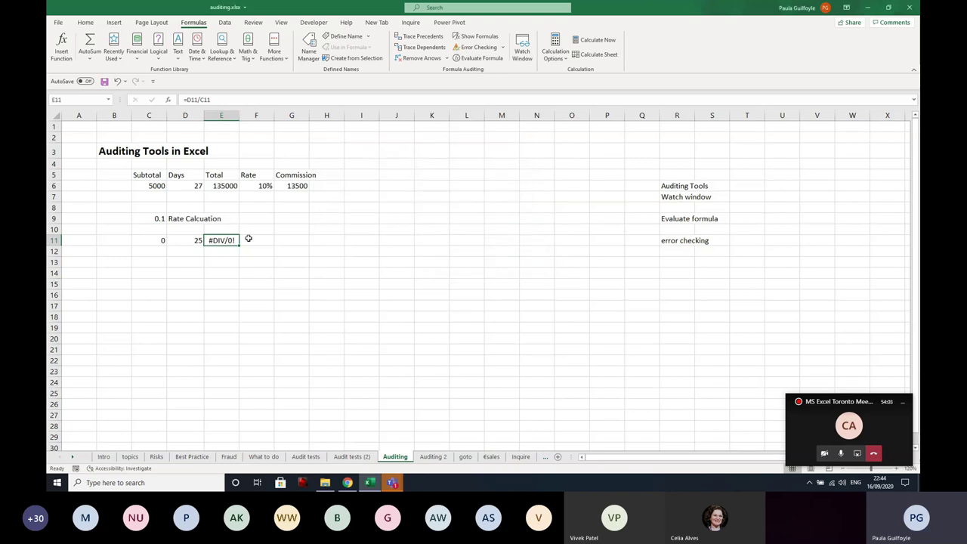
Run error checking again from E11 to look for any remaining flagged errors on the Auditing sheet.
left_click(223, 264)
left_click(223, 237)
left_click(502, 49)
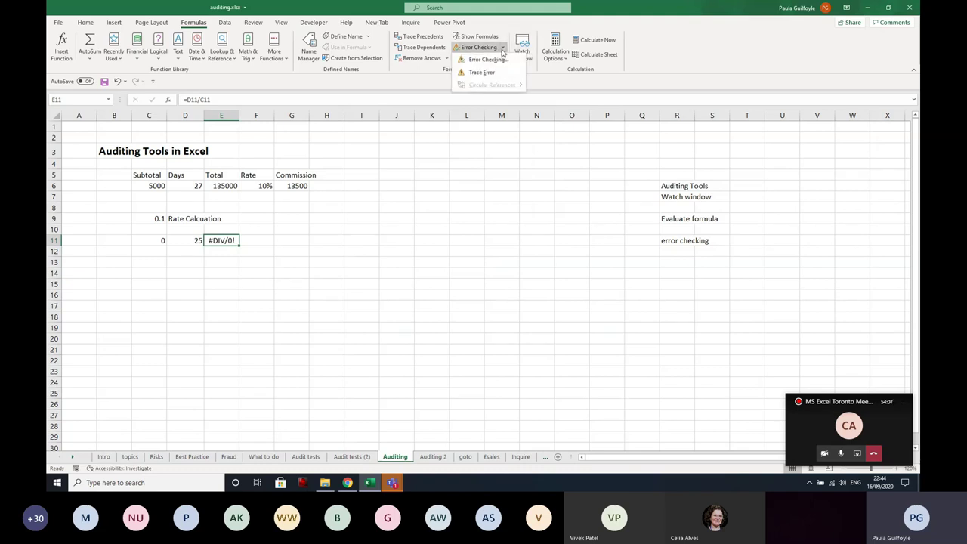
left_click(486, 59)
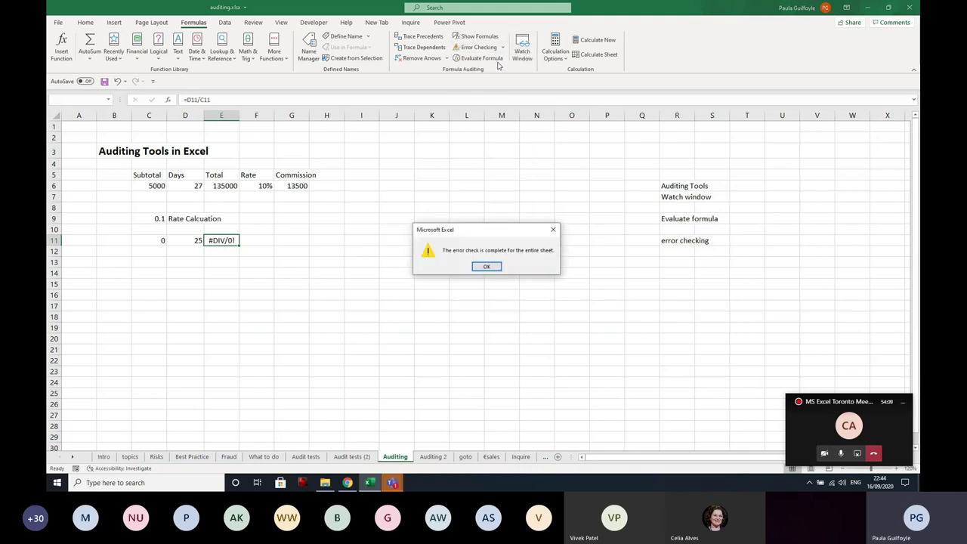
left_click(487, 266)
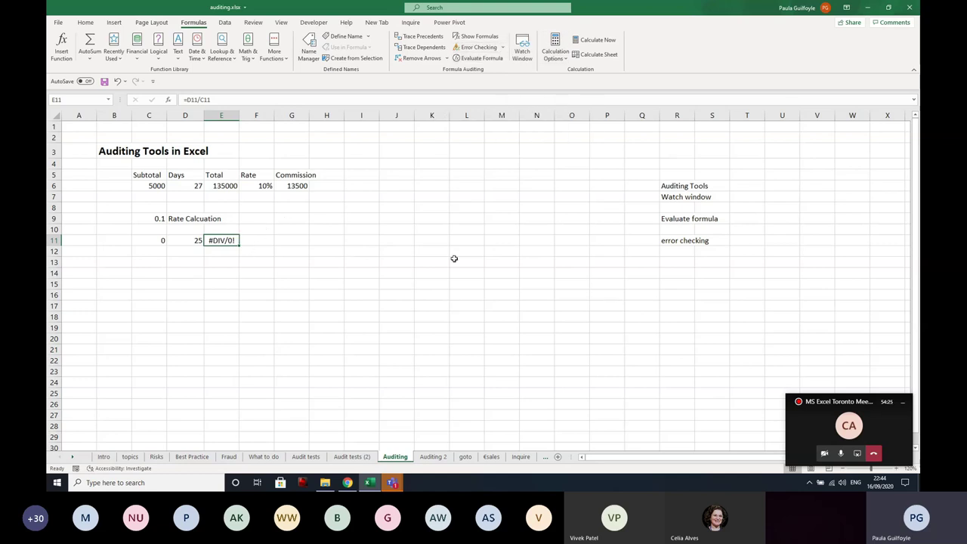
Review the error checking settings and rules in the Formulas section of Excel Options, and leave without saving changes.
left_click(59, 23)
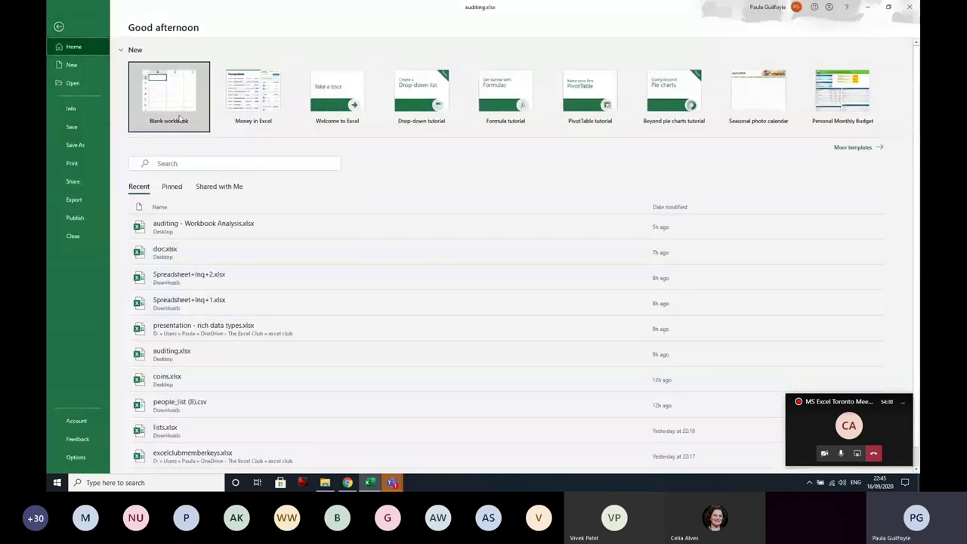
left_click(76, 468)
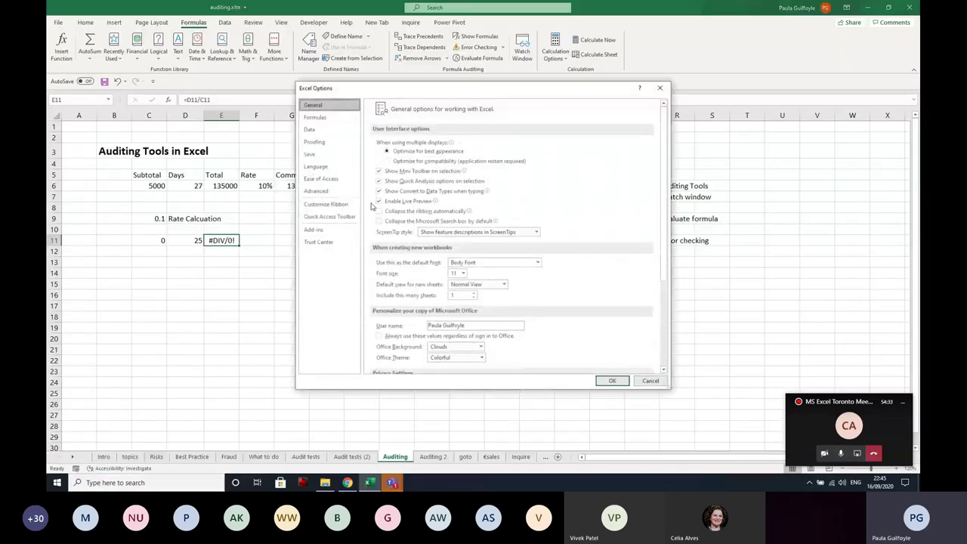
left_click(315, 118)
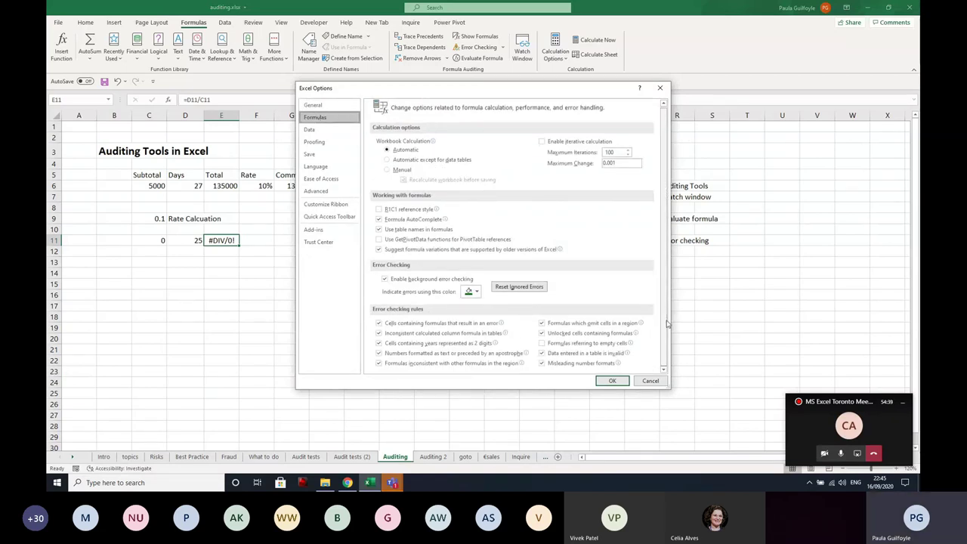
left_click_drag(502, 387, 499, 440)
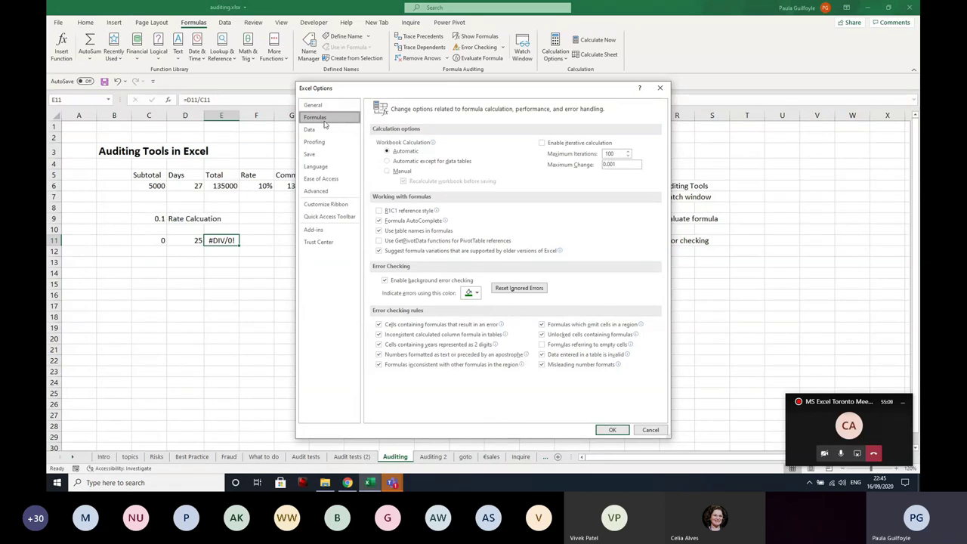
left_click(651, 430)
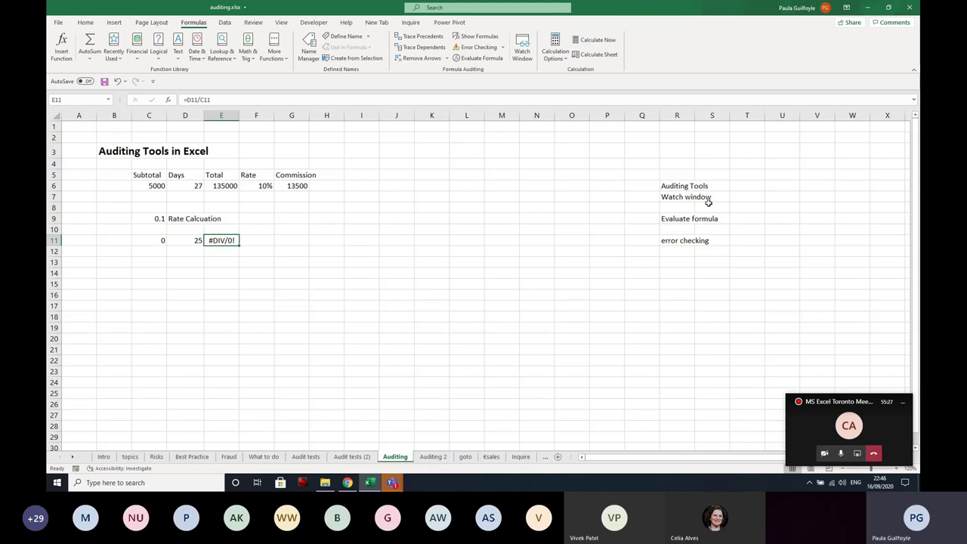
Open the €sales sheet and use Go To Special to select all cells with conditional formats.
left_click(465, 456)
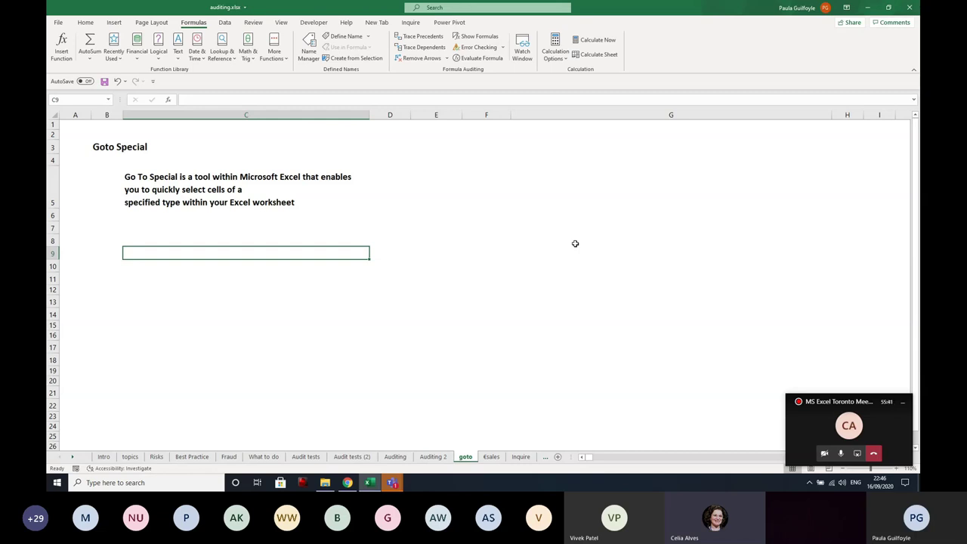
mouse_move(390, 484)
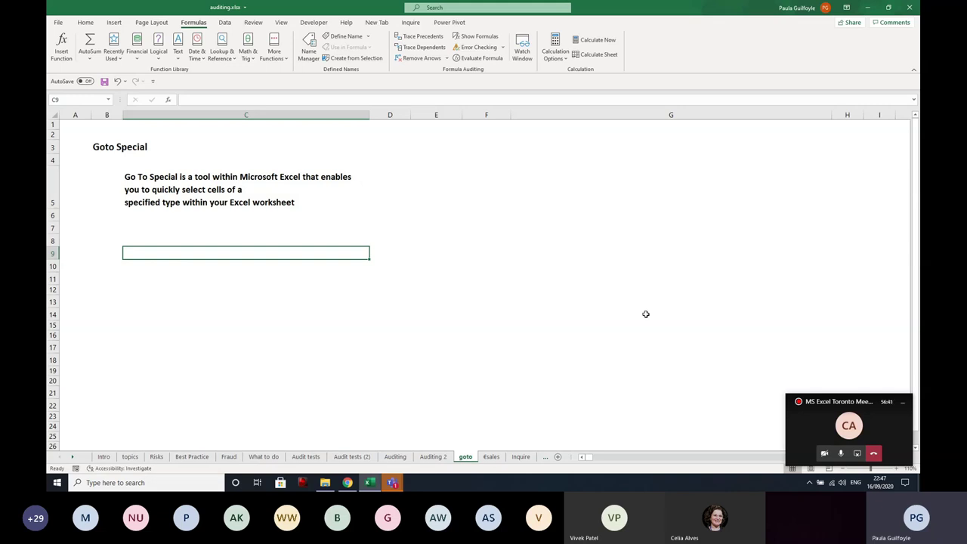
left_click(490, 457)
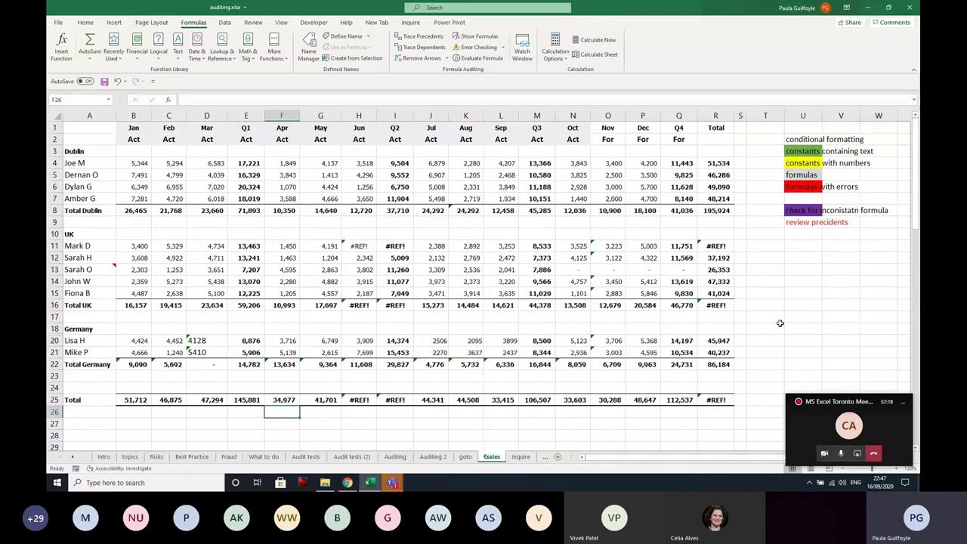
key("F5")
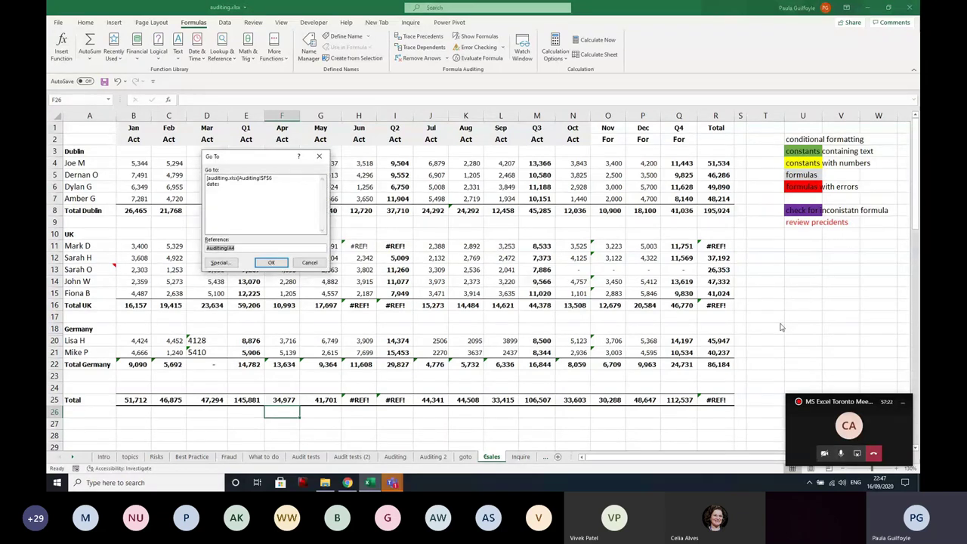
left_click(221, 263)
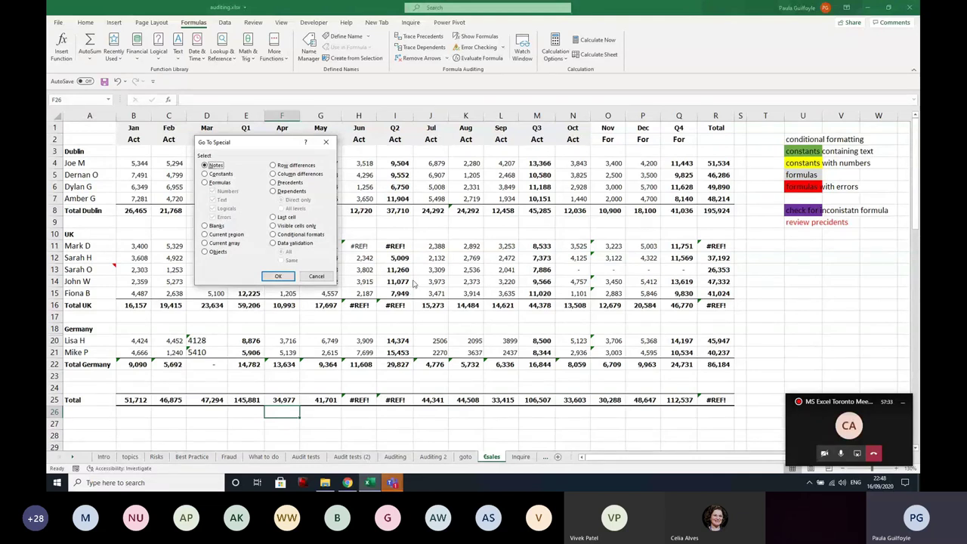
left_click(273, 234)
left_click(278, 276)
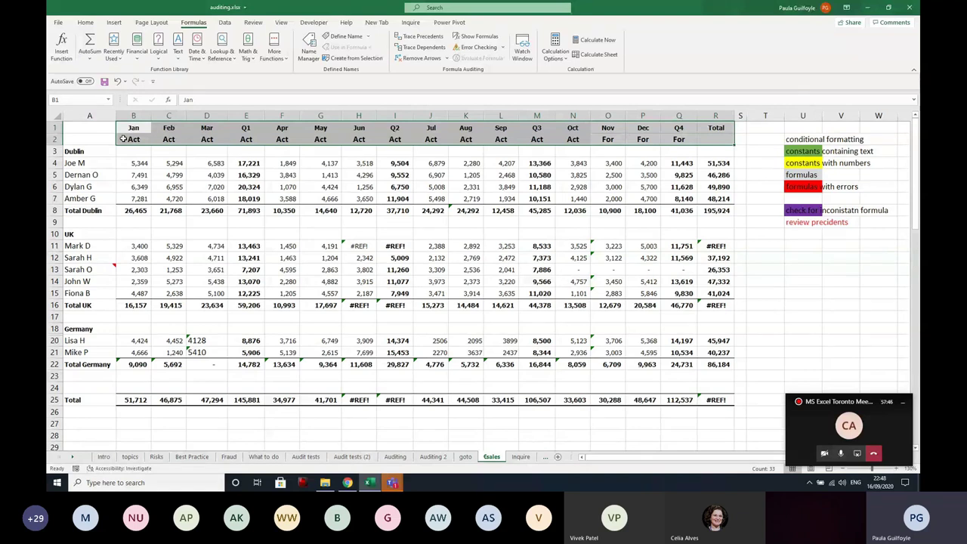
Use Go To Special to select all cells with data validation on the €sales sheet.
key("F5")
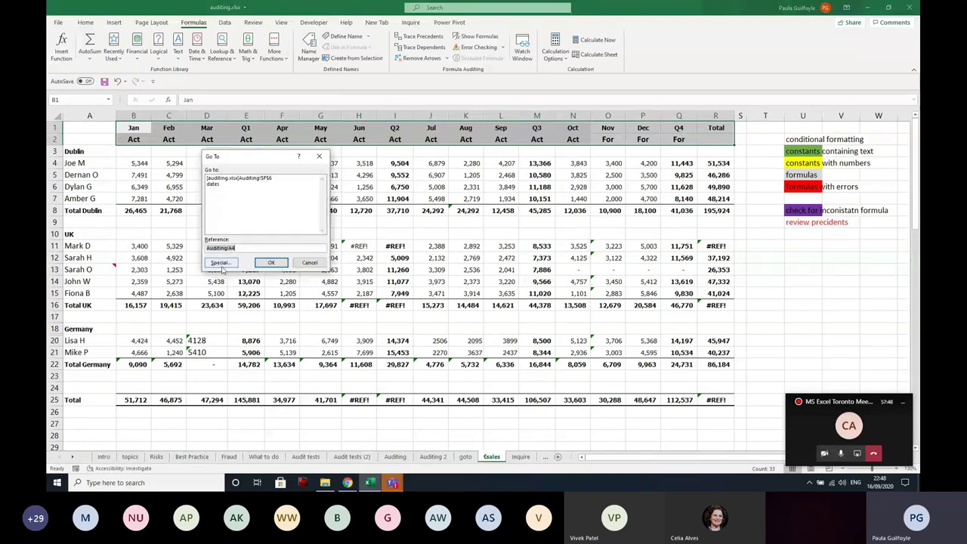
left_click(219, 263)
left_click(273, 243)
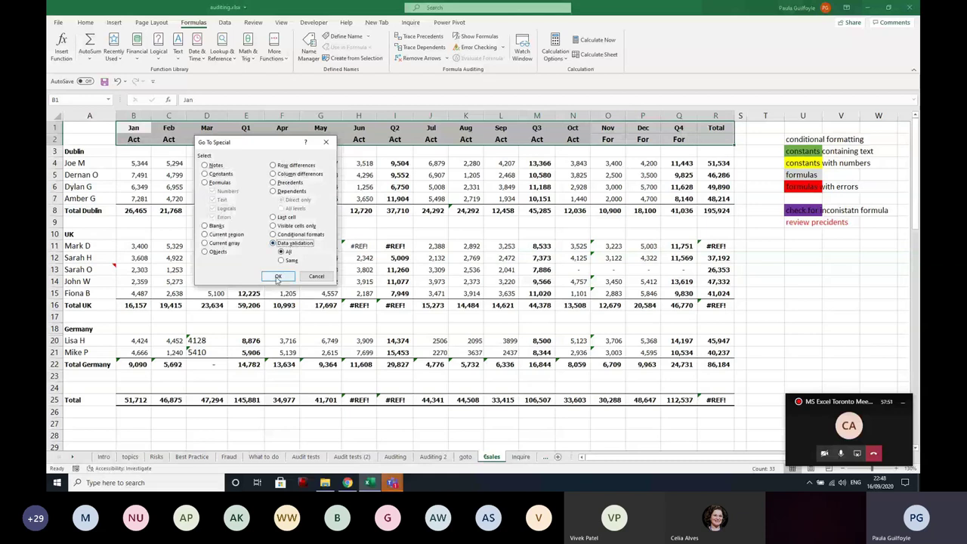
left_click(277, 276)
left_click_drag(687, 142, 129, 138)
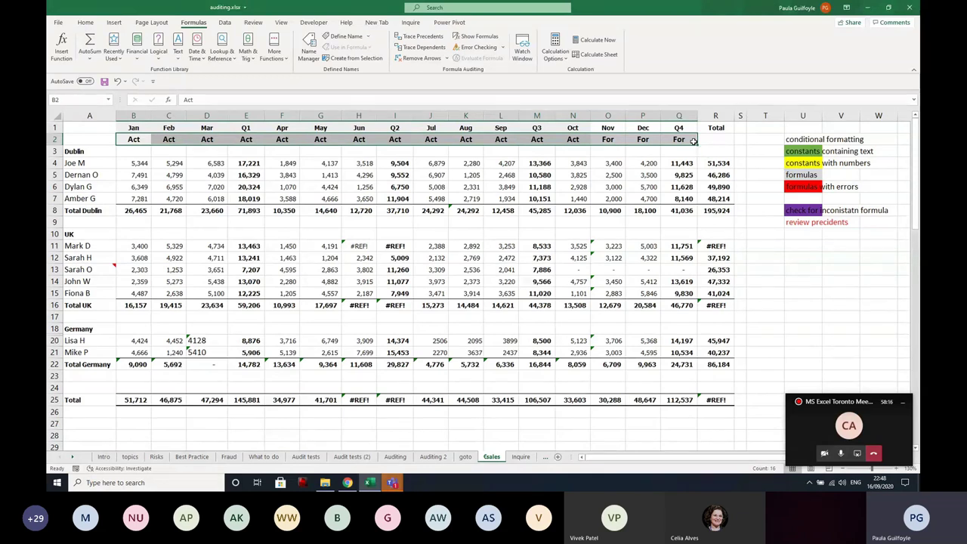
Try to select constants with Go To Special, excluding numbers and errors, while B2:Q2 is still selected.
key("F5")
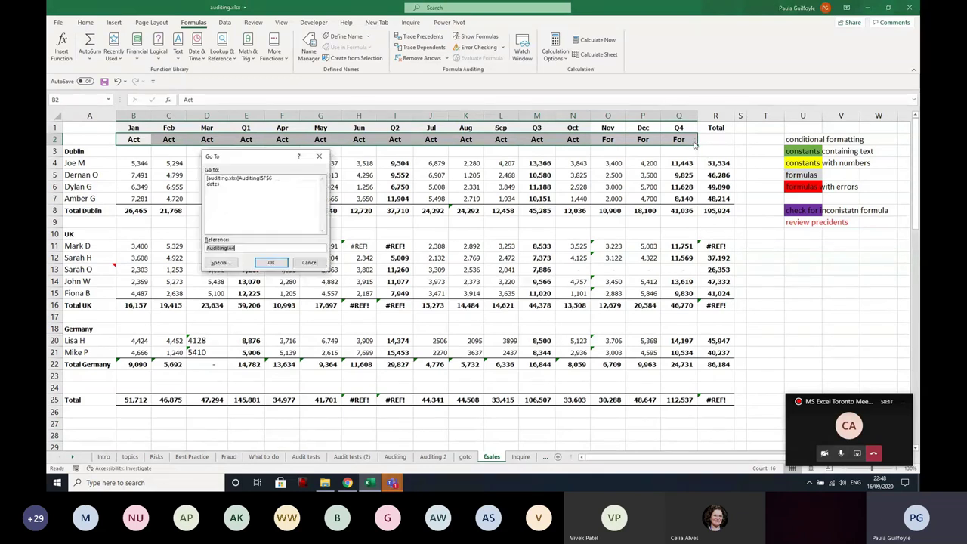
left_click(219, 263)
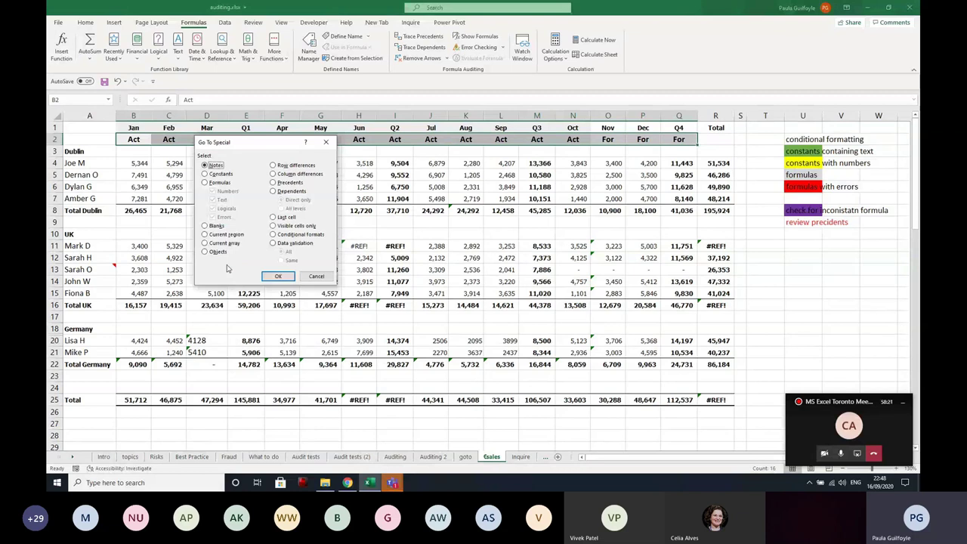
left_click(221, 174)
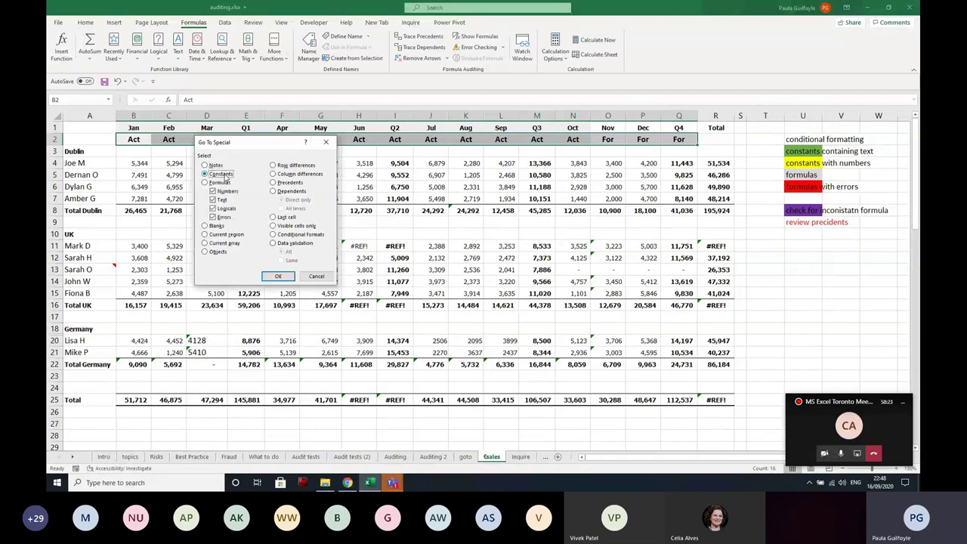
left_click(213, 191)
left_click(213, 216)
left_click(278, 275)
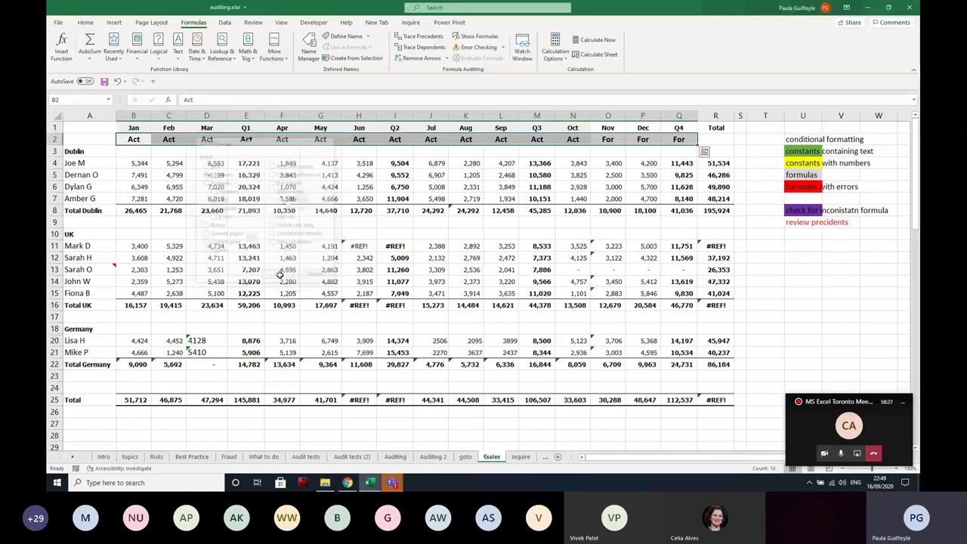
Start from the single blank cell H3 and use Go To Special to select only the text constants on the sheet.
left_click(351, 155)
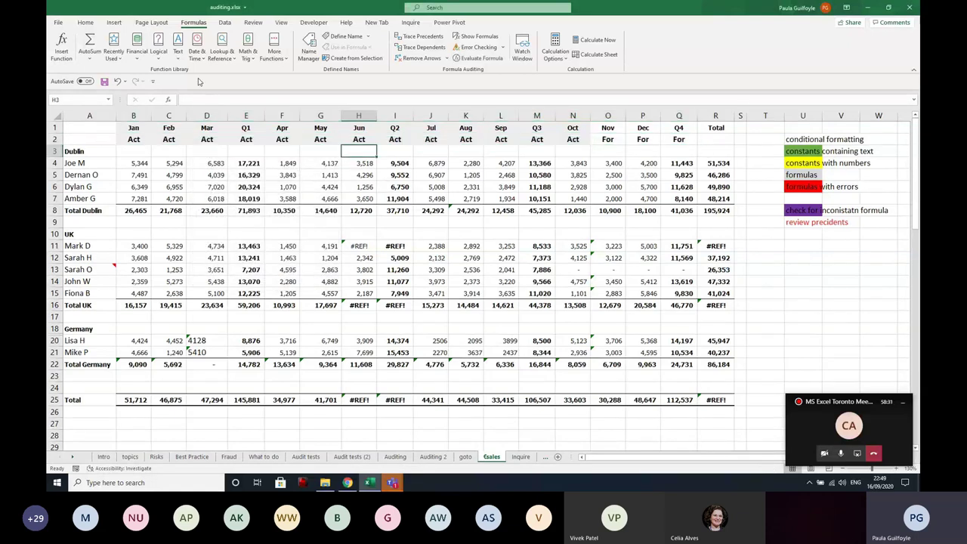
key("F5")
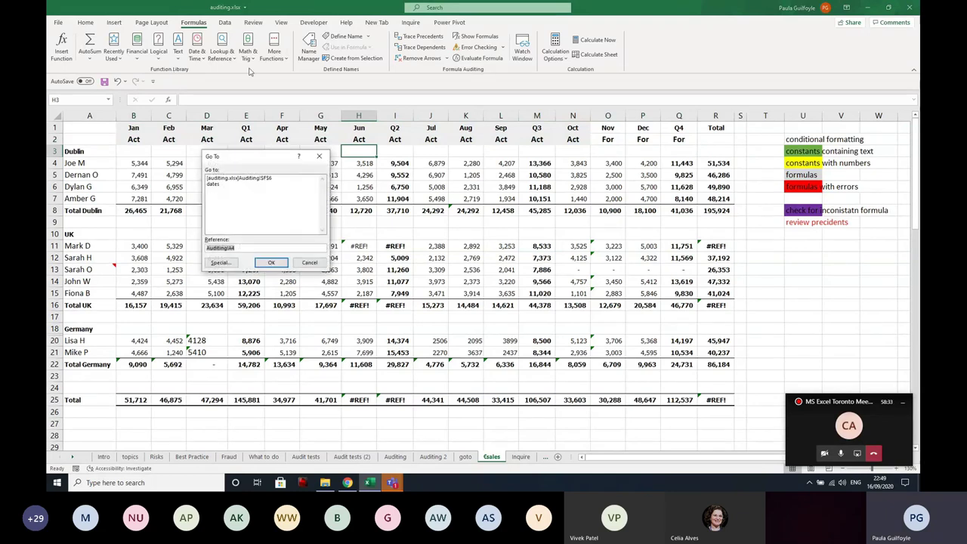
left_click(223, 263)
left_click(204, 173)
left_click(213, 191)
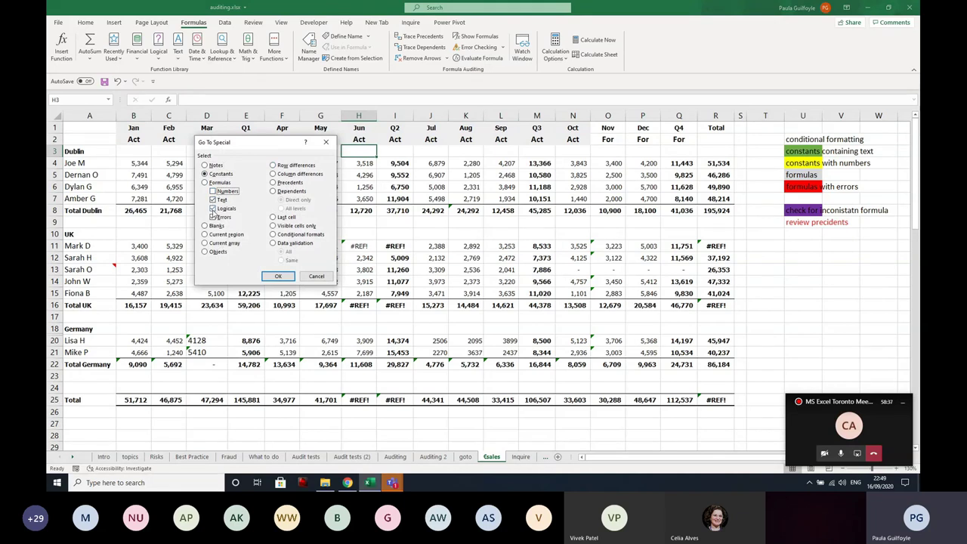
left_click(213, 208)
left_click(213, 217)
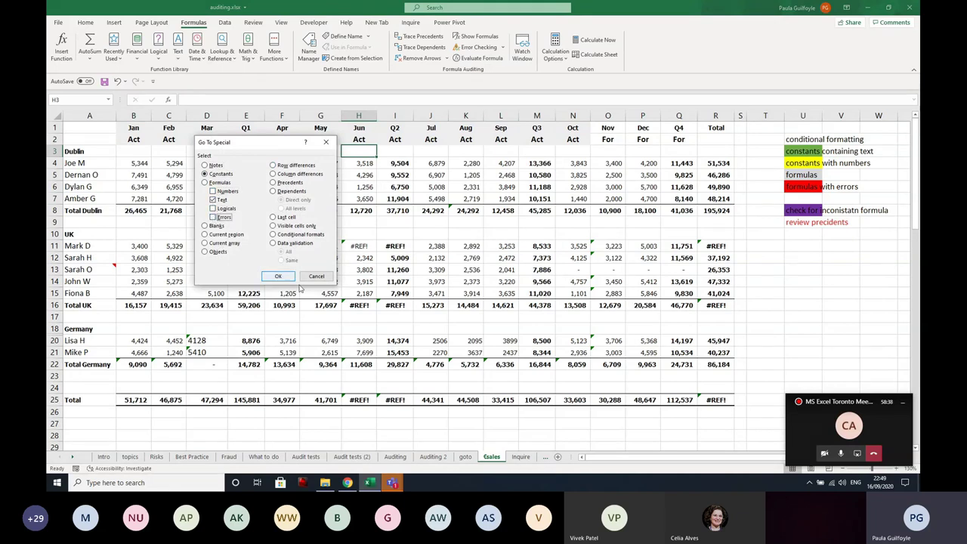
left_click(288, 277)
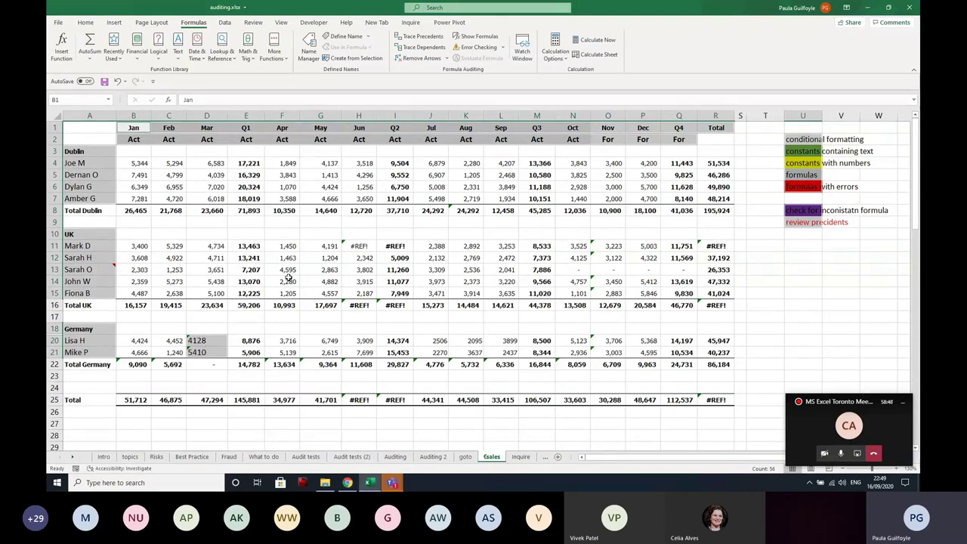
Fill the selected text constants with the standard green color.
left_click(85, 22)
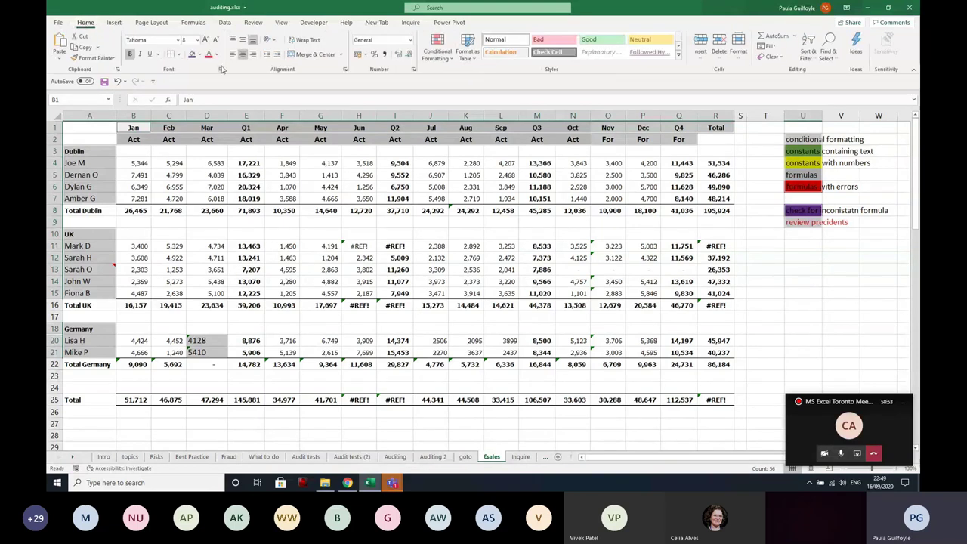
left_click(200, 55)
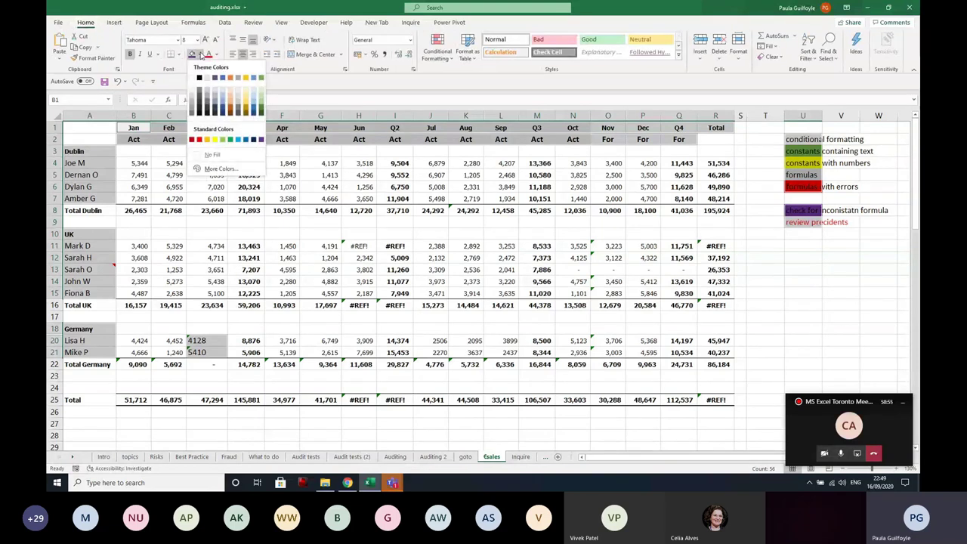
left_click(227, 139)
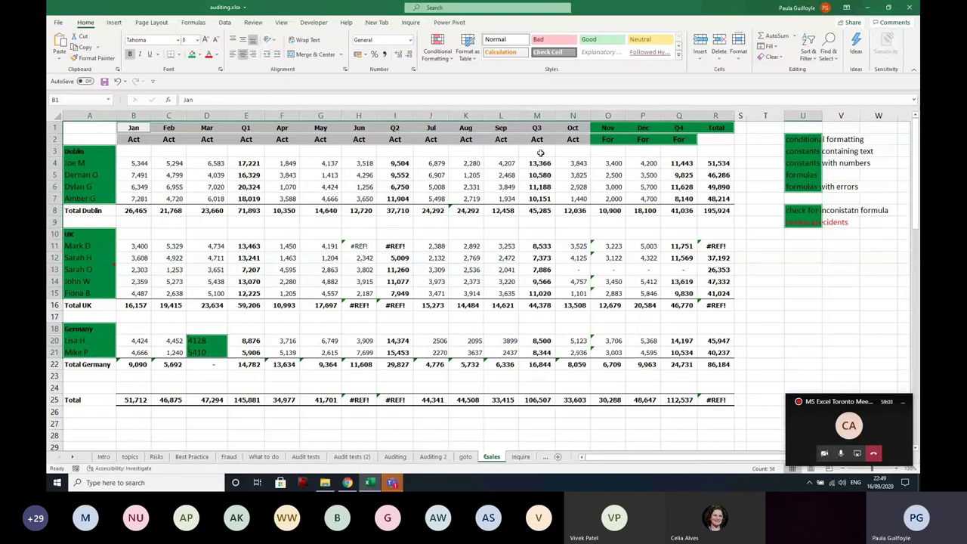
Examine the green-filled March entries in D20:D21 and the Total Germany formula for March in D22.
left_click(130, 185)
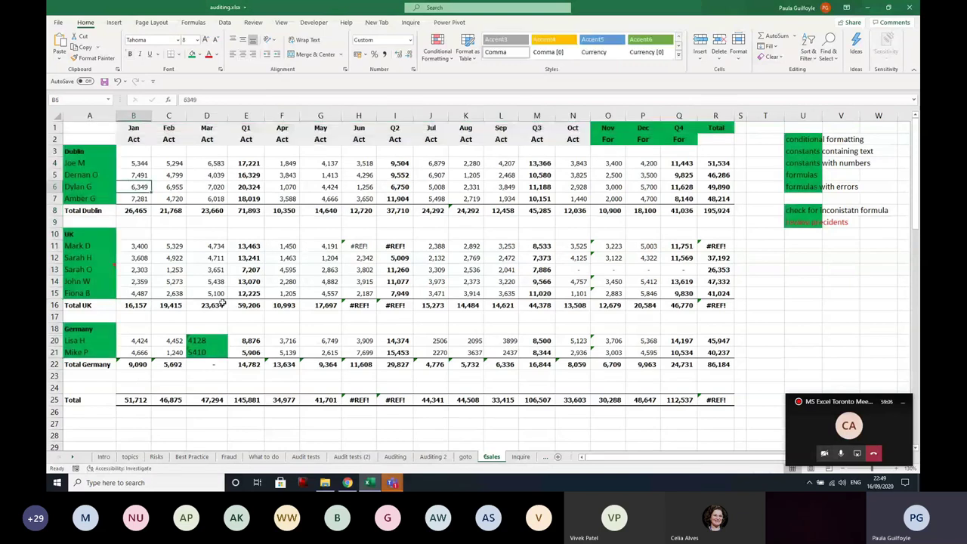
left_click(212, 341)
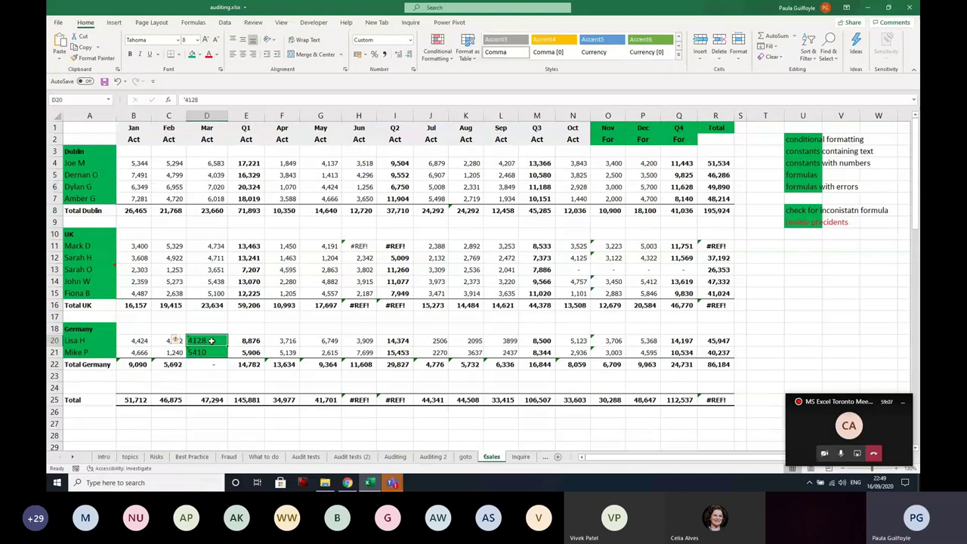
key("shift+Down")
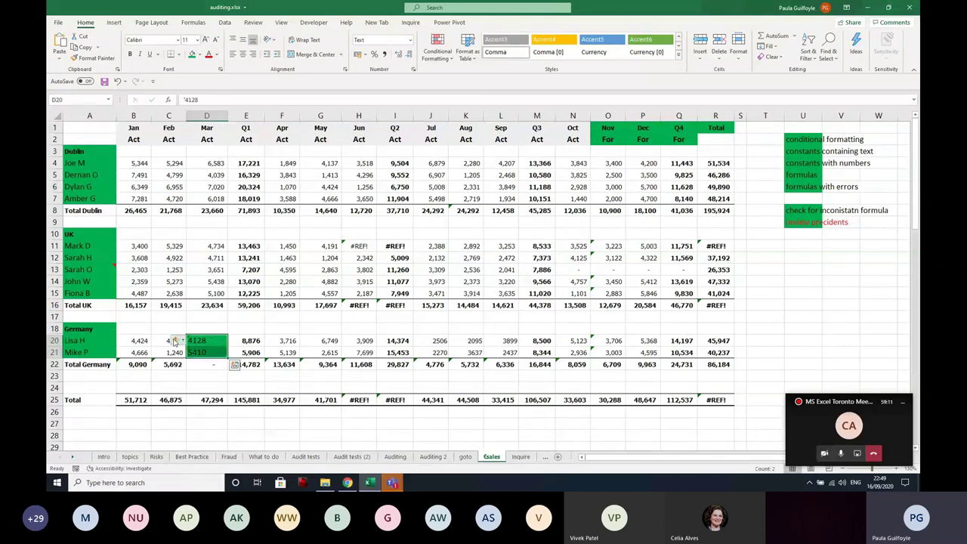
left_click(210, 326)
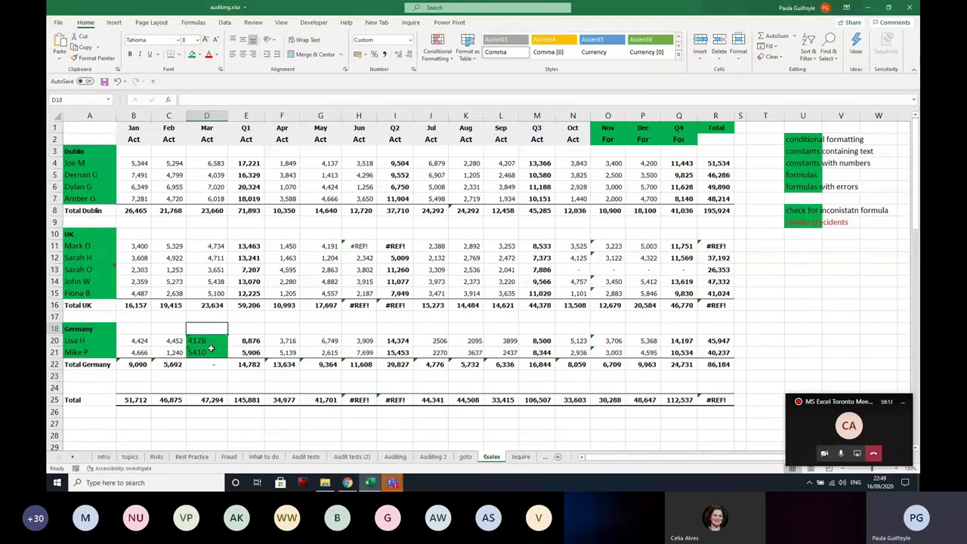
left_click_drag(211, 344, 210, 350)
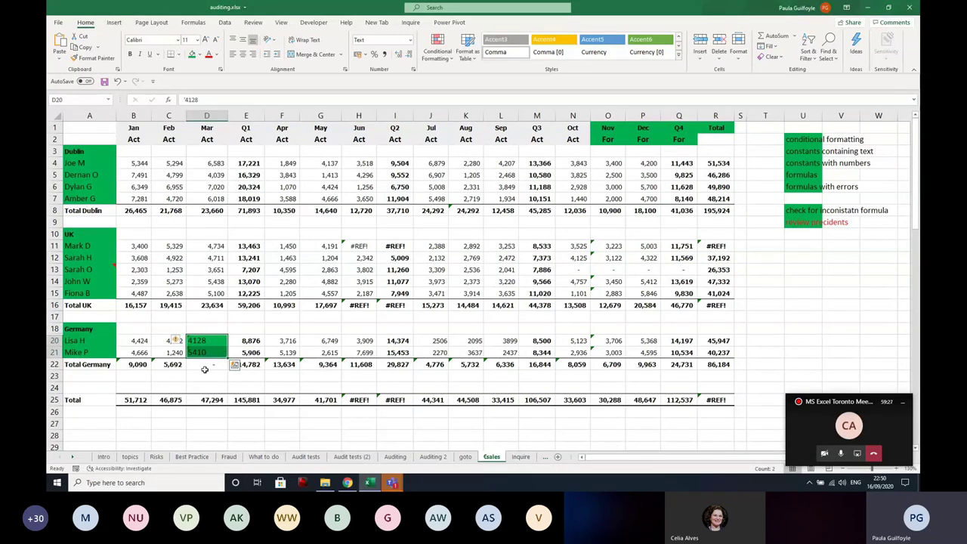
left_click(203, 364)
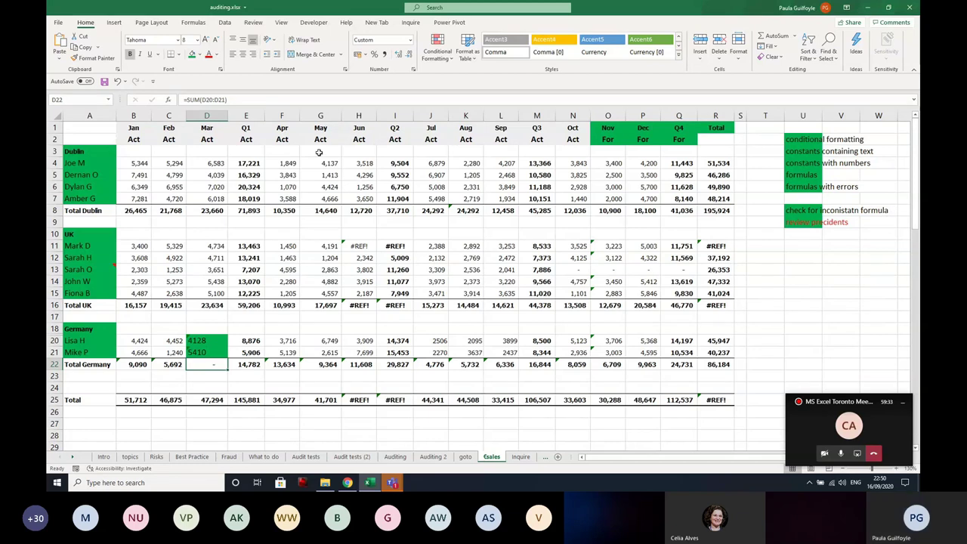
Select the constants with Go To Special, excluding text and logicals, and fill them with standard yellow.
key("ctrl+g")
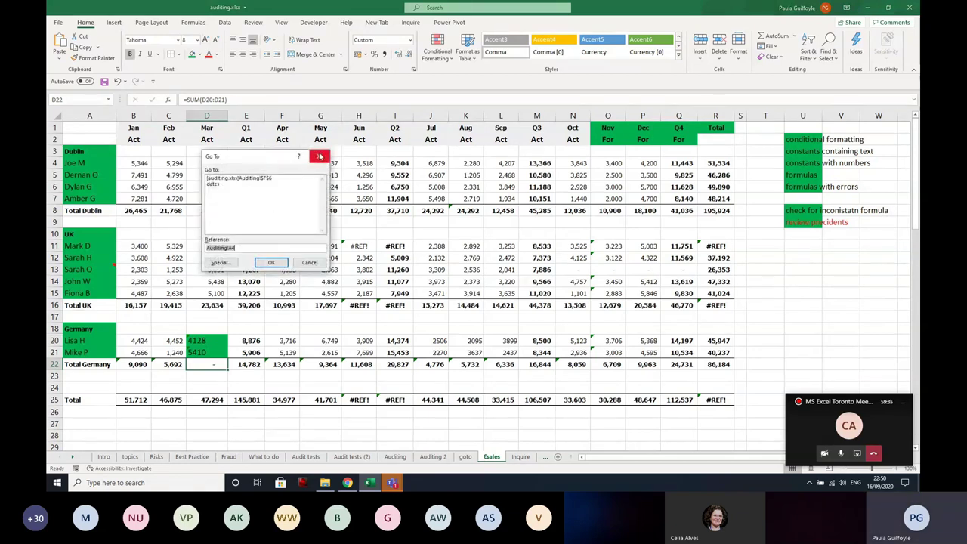
left_click(222, 266)
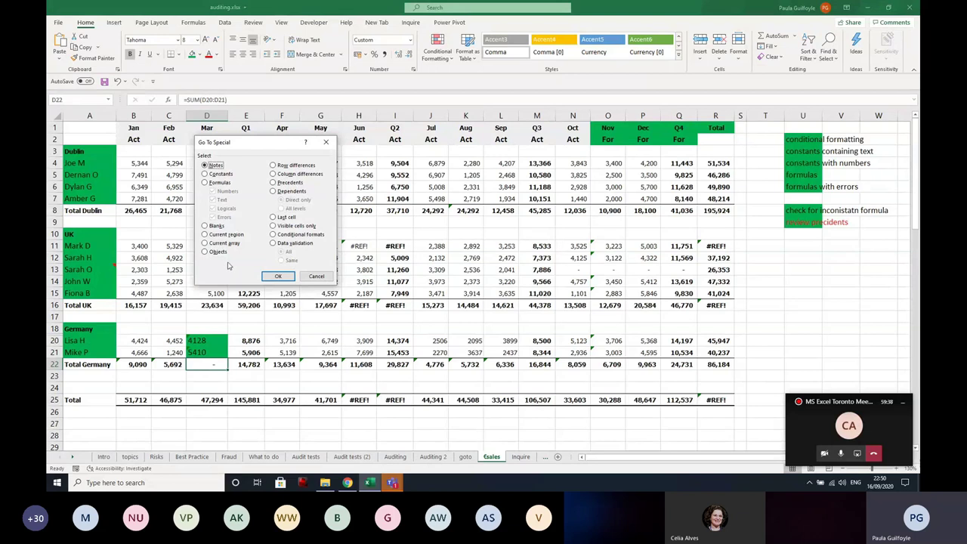
left_click(204, 173)
left_click(213, 200)
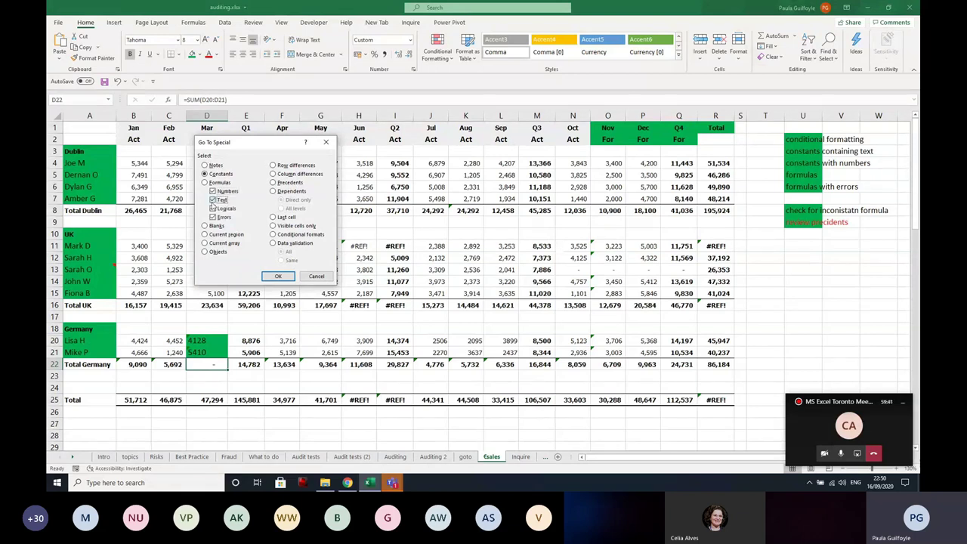
left_click(213, 208)
left_click(278, 275)
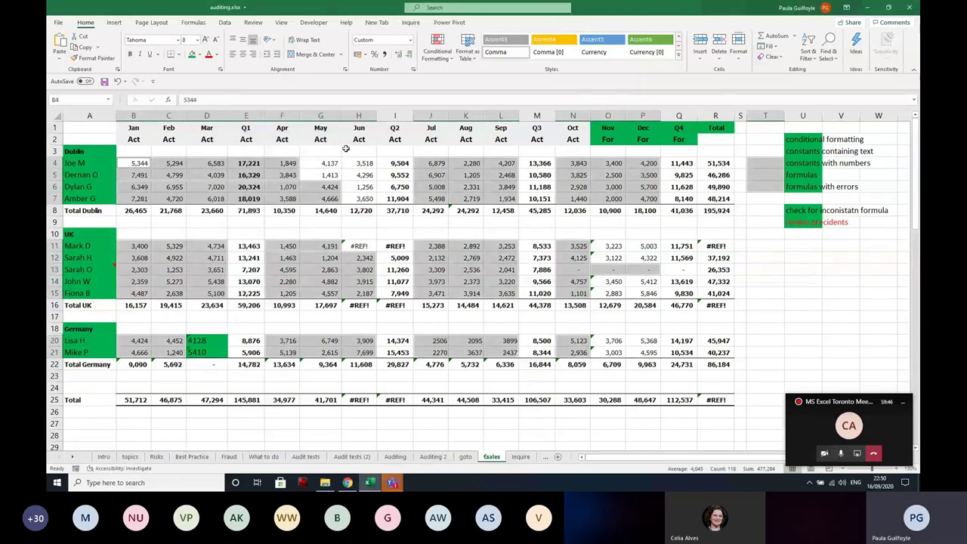
left_click(199, 55)
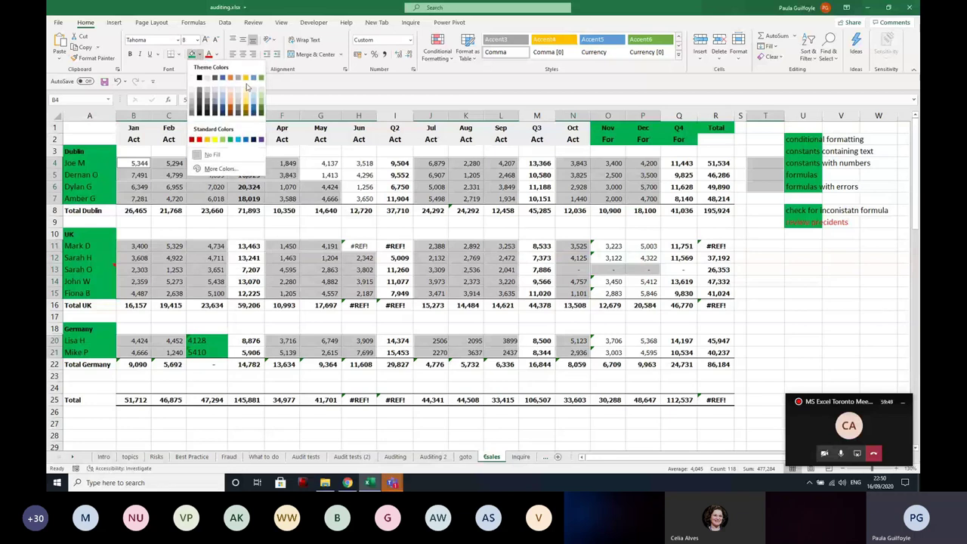
left_click(215, 141)
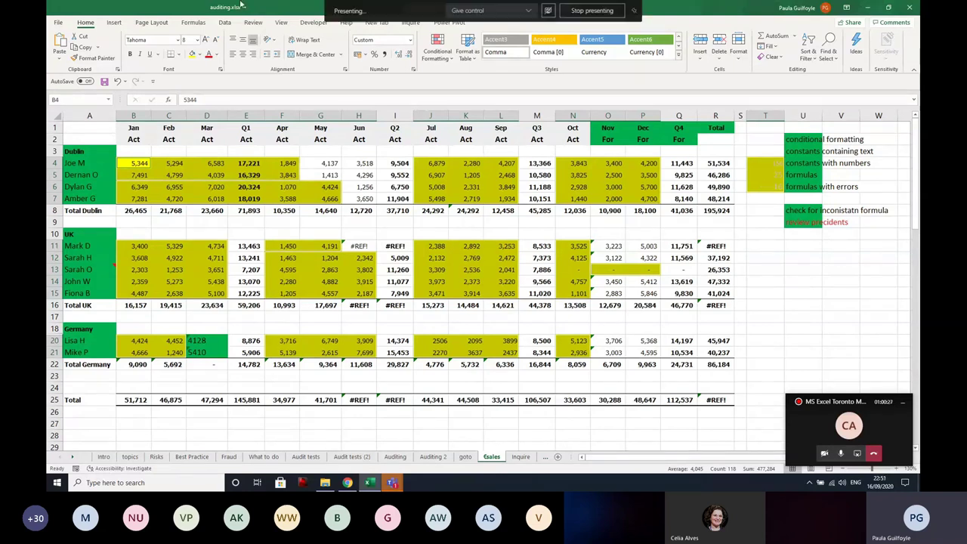
Select every formula on the sheet with Go To Special, starting from blank cell G9, and fill them with White, Background 1, Darker 15%.
left_click(318, 228)
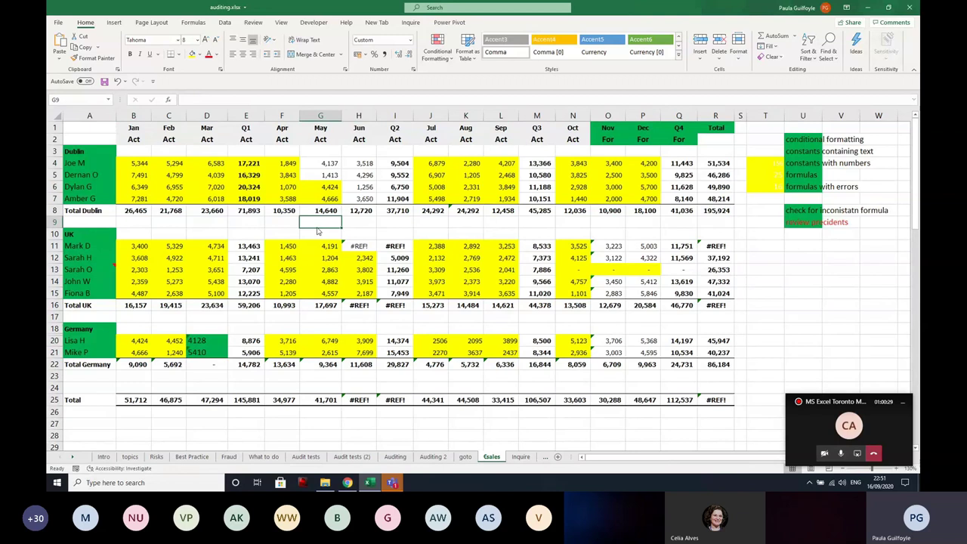
key("F5")
left_click(217, 262)
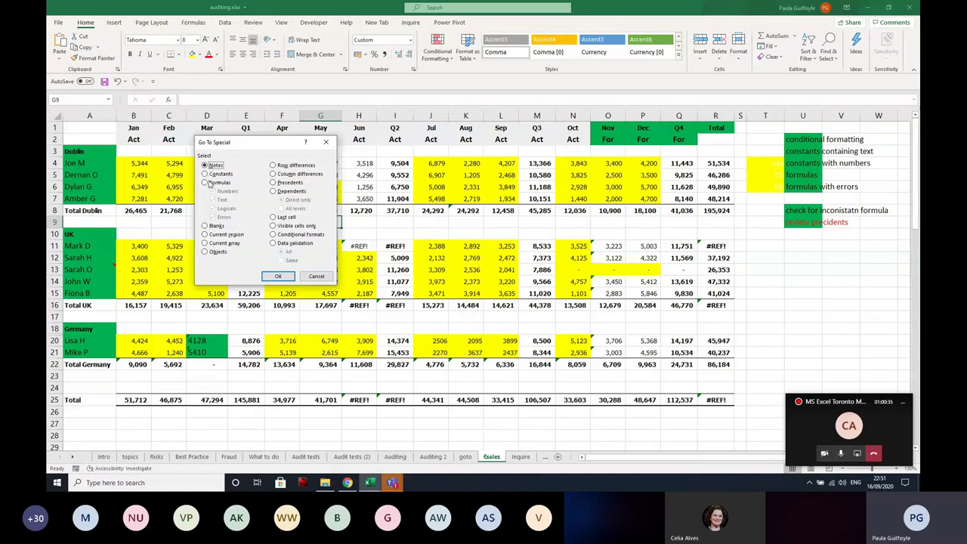
left_click(206, 185)
left_click(279, 276)
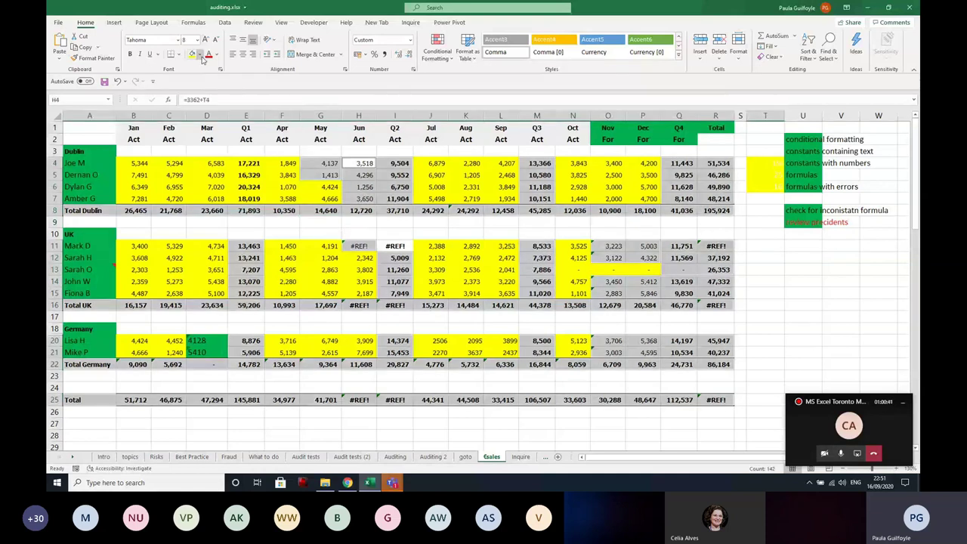
left_click(199, 54)
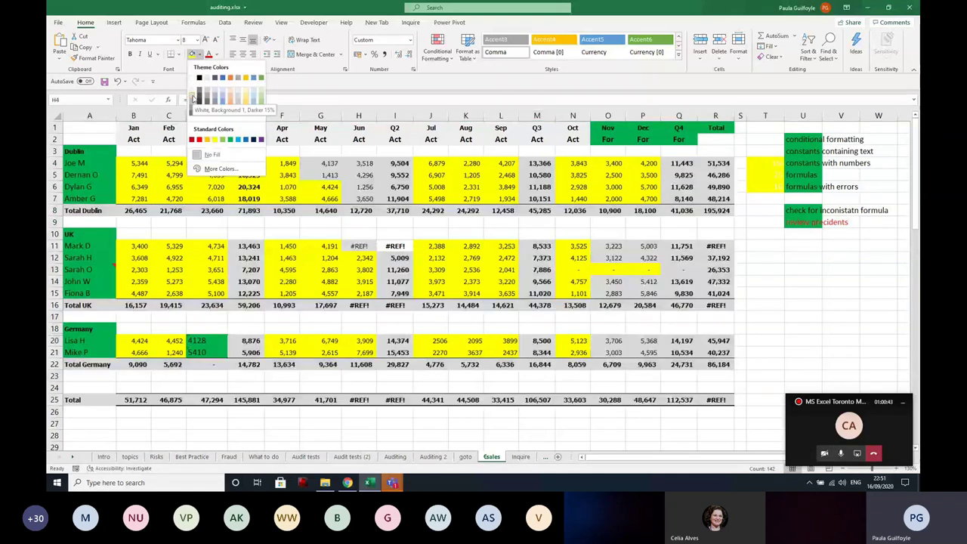
left_click(194, 99)
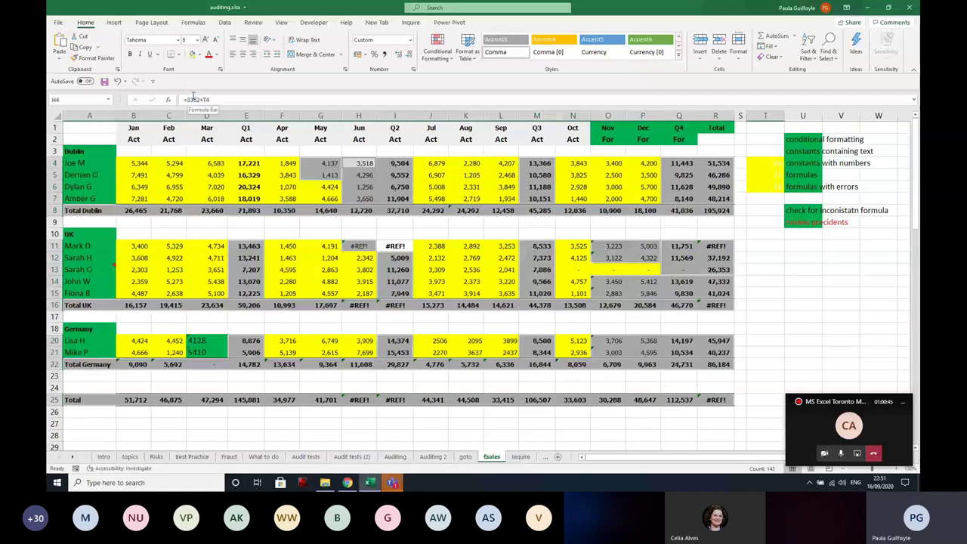
Select only the formulas returning errors with Go To Special and fill them with standard red.
key("F5")
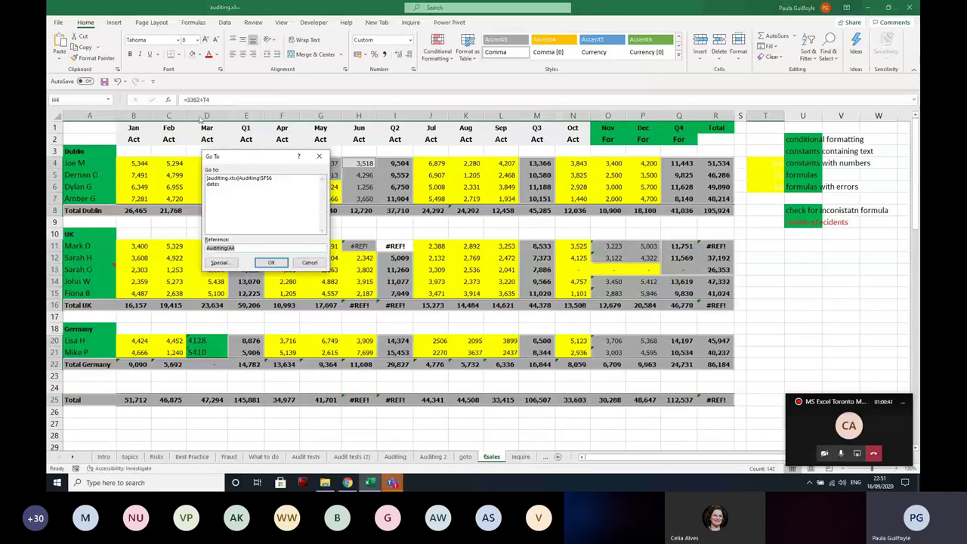
left_click(220, 263)
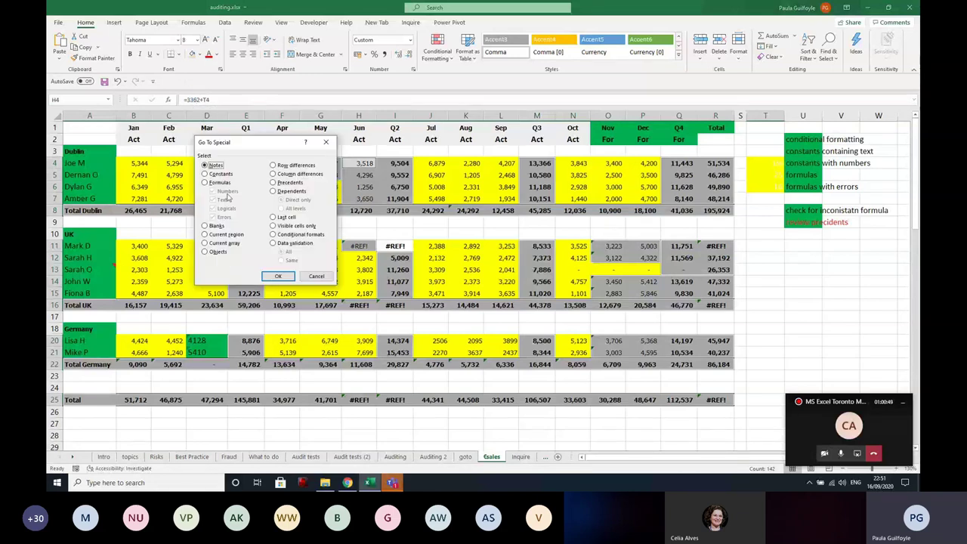
left_click(225, 183)
left_click(224, 191)
left_click(222, 200)
left_click(226, 207)
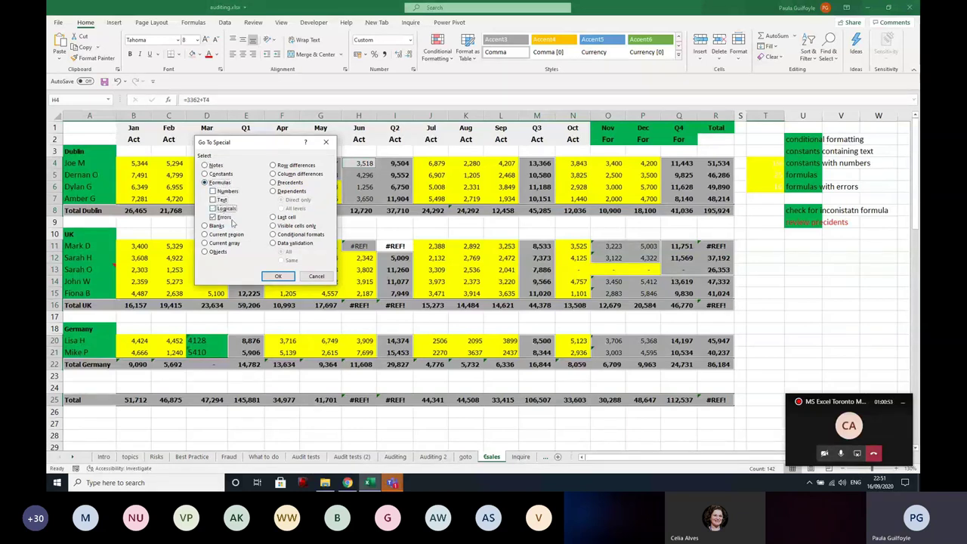
left_click(278, 276)
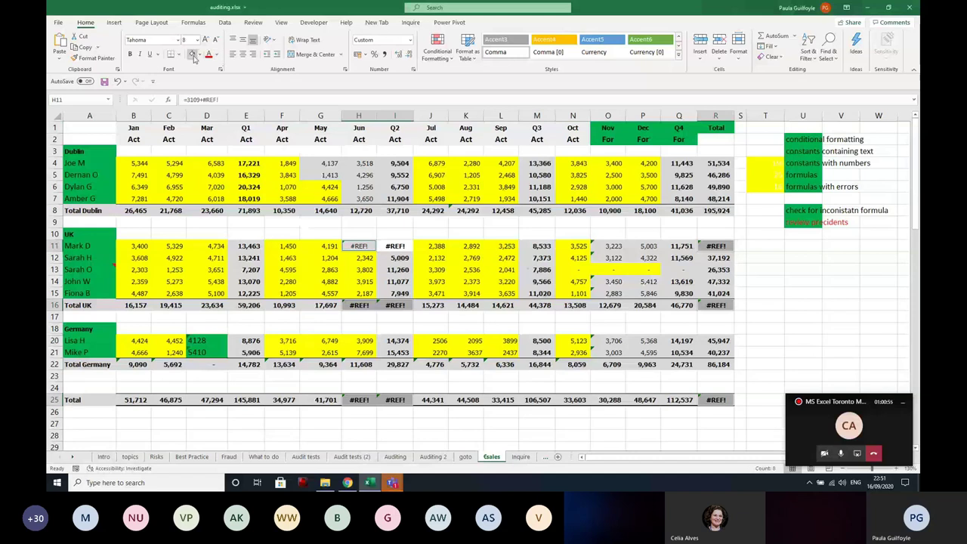
left_click(198, 54)
left_click(200, 140)
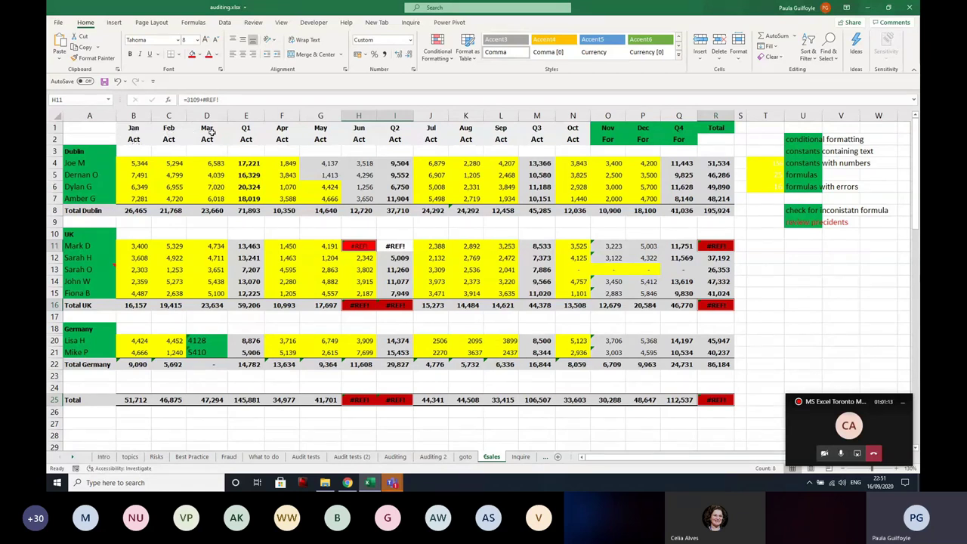
Compare the yellow Q1 figures for Dublin in E4:E7 with the Q1 formulas in the UK and Germany sections.
left_click(246, 162)
left_click(246, 175)
left_click(246, 186)
left_click_drag(252, 246, 248, 365)
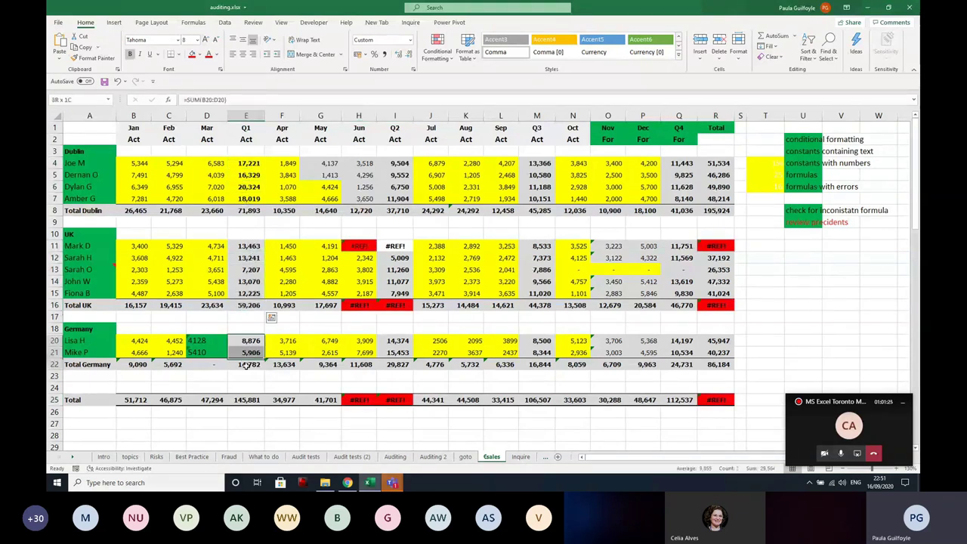
left_click_drag(246, 163, 243, 205)
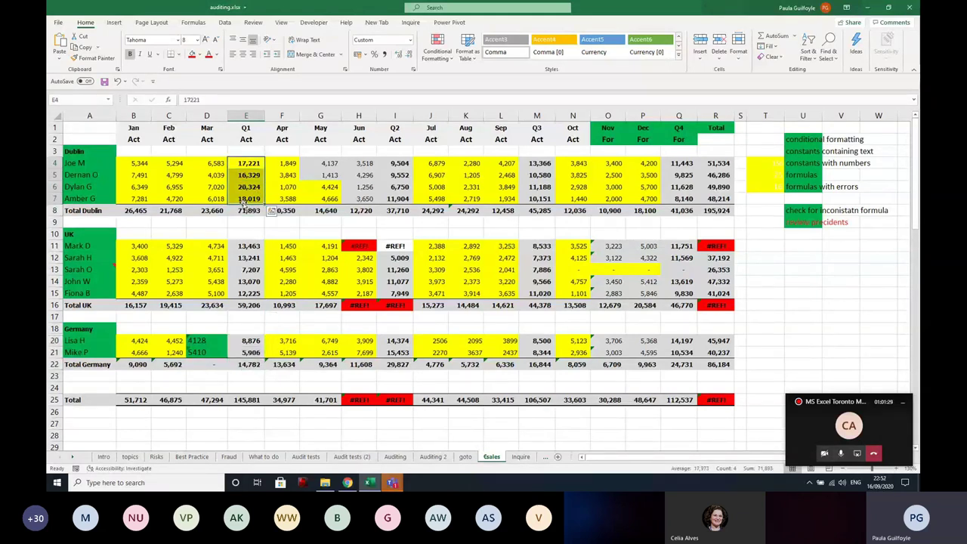
Examine the grey May and June Dublin formulas around G4:H5 against the yellow constants in the neighbouring months.
left_click(322, 164)
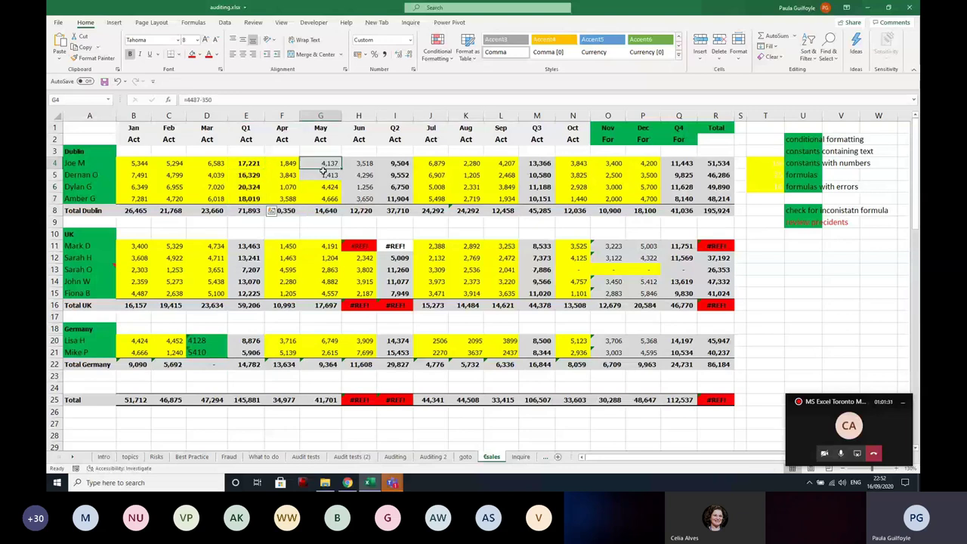
left_click_drag(323, 168, 354, 174)
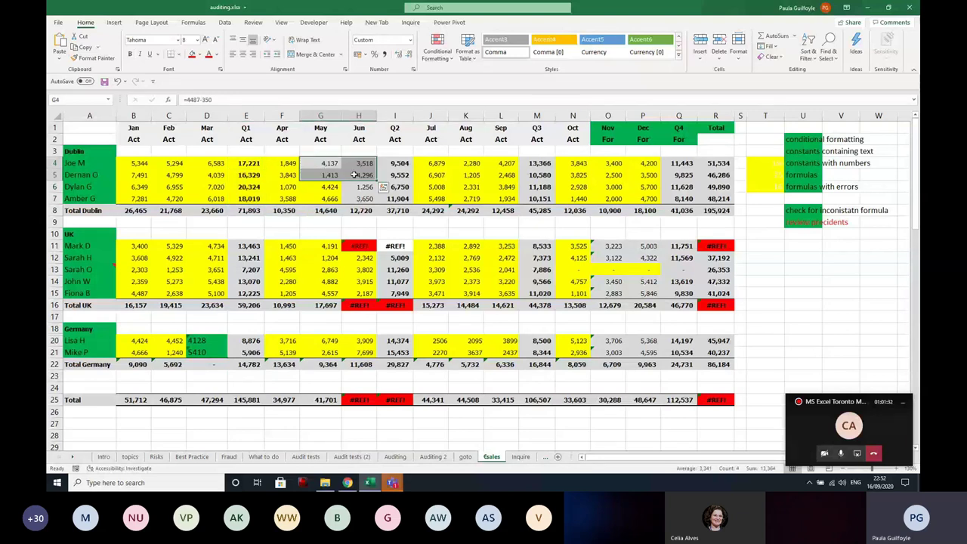
left_click_drag(281, 163, 322, 198)
left_click_drag(433, 164, 491, 197)
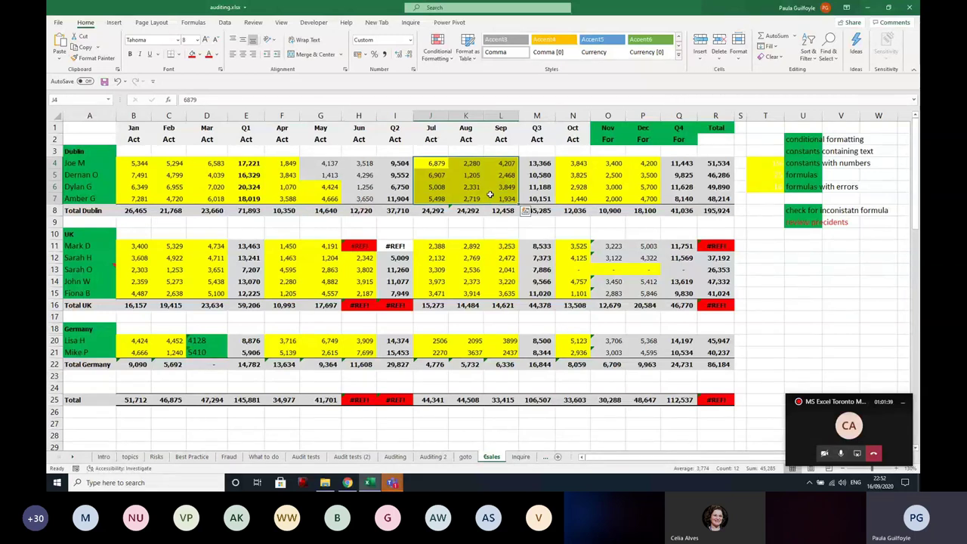
left_click(323, 163)
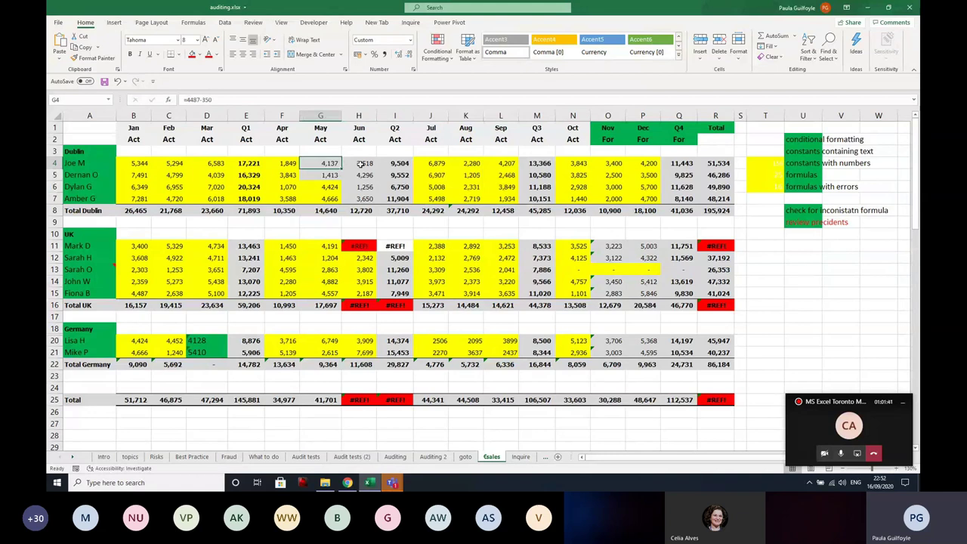
key("Down")
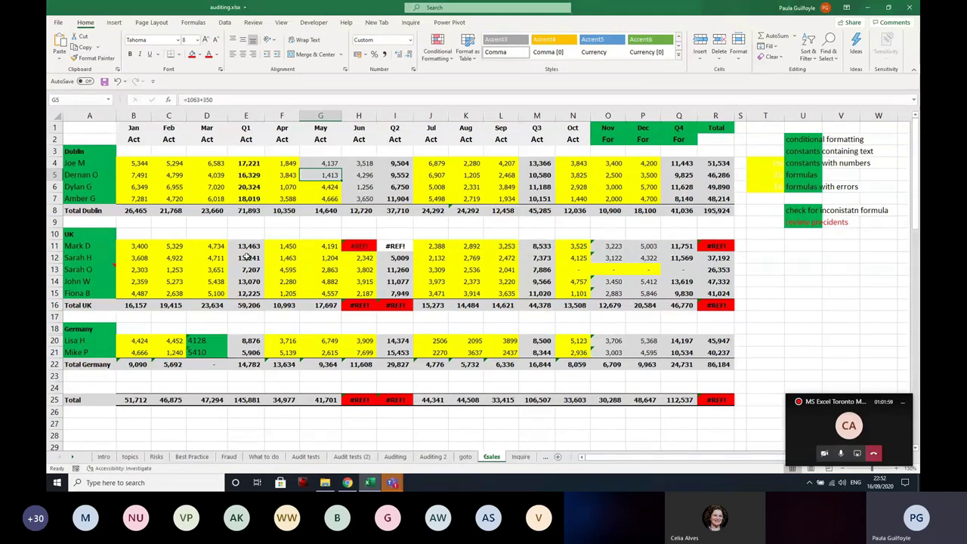
Find inconsistent formulas in the Total Dublin row, B8:R8, using the Row differences option of Go To Special.
left_click_drag(132, 211, 719, 204)
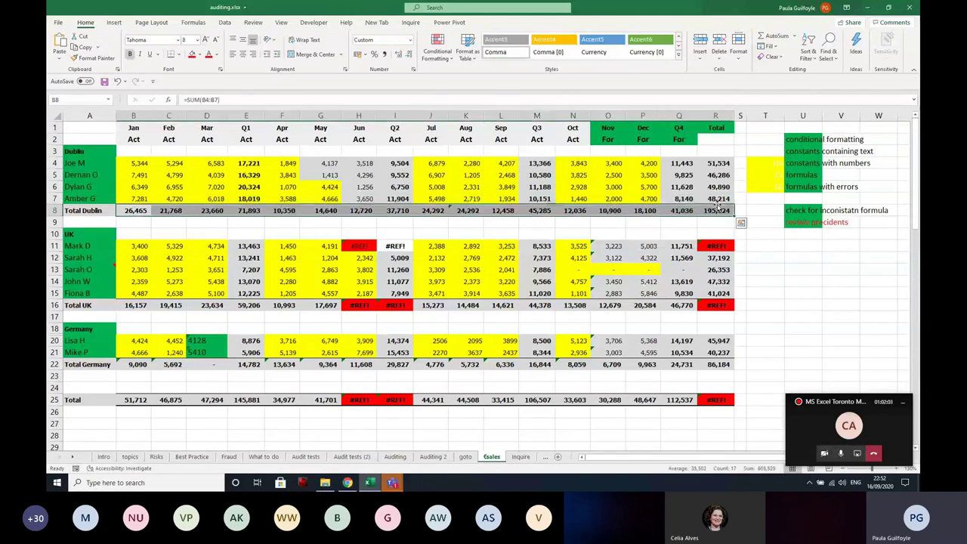
key("F5")
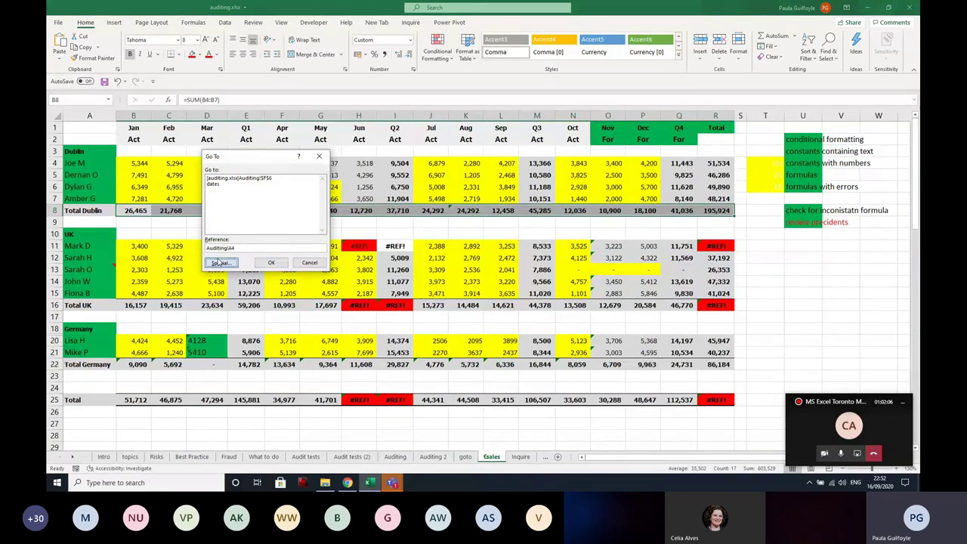
left_click(218, 263)
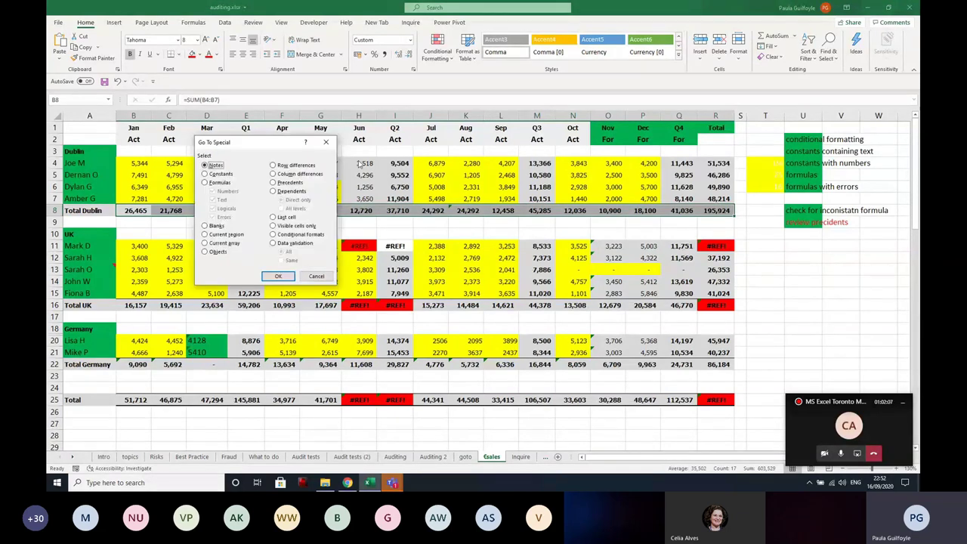
left_click(296, 166)
left_click(278, 276)
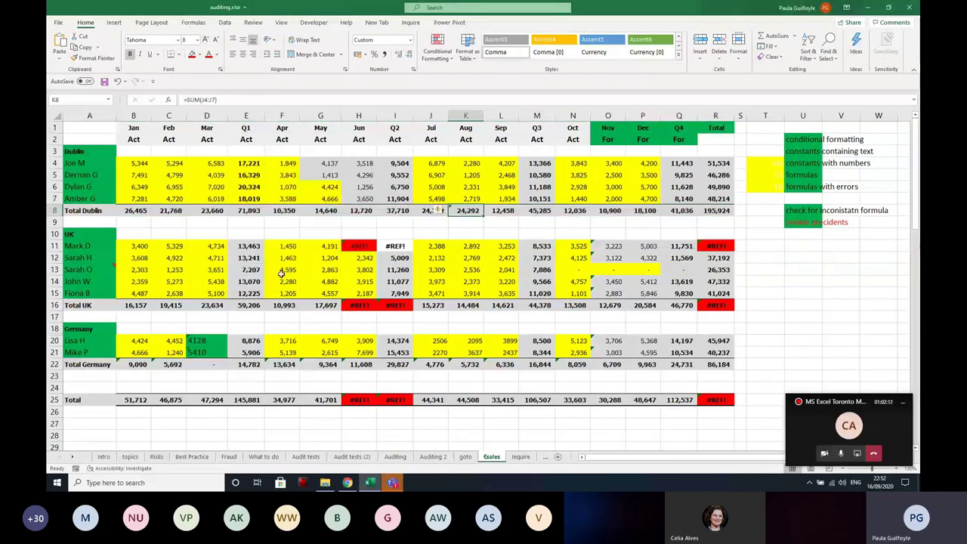
Check which range the August Total Dublin formula in K8 sums and fill the cell with standard purple.
double_click(467, 212)
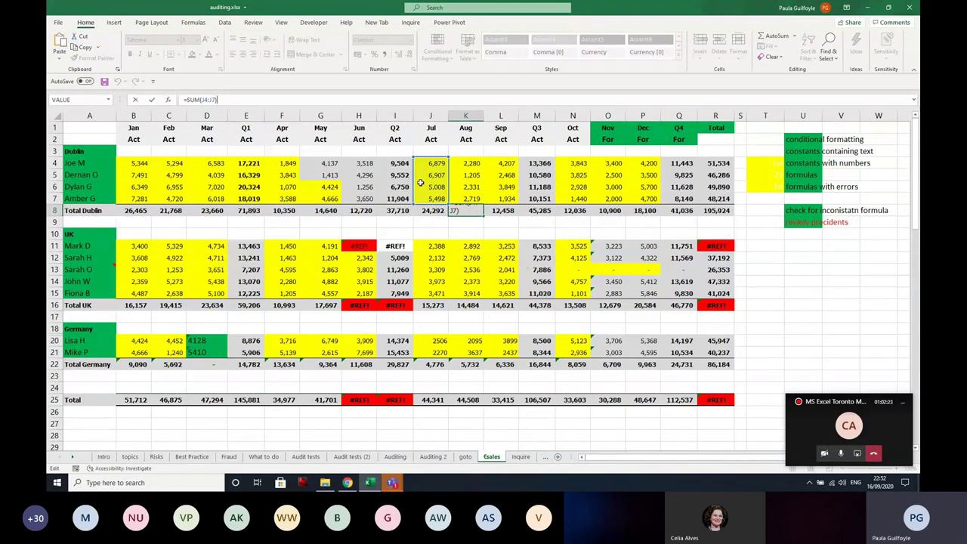
left_click(151, 99)
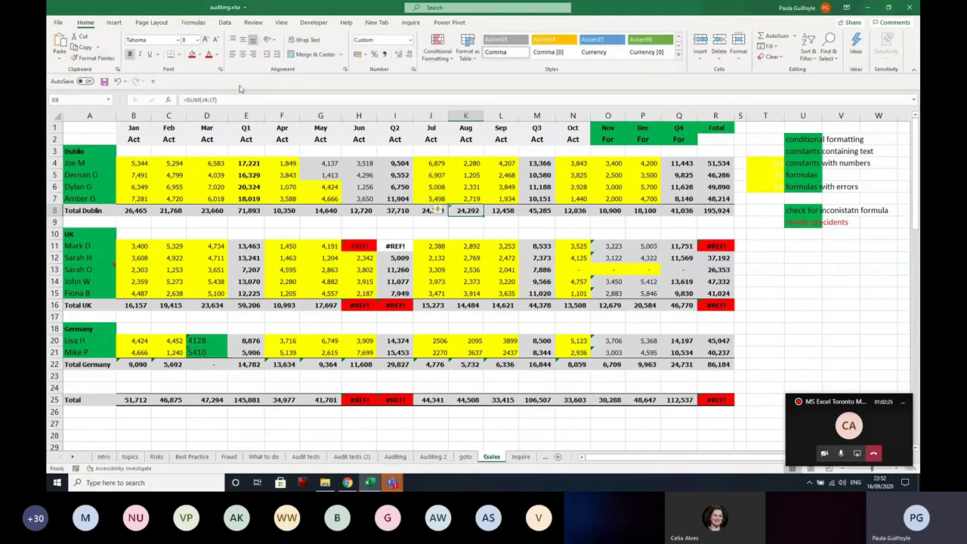
left_click(198, 55)
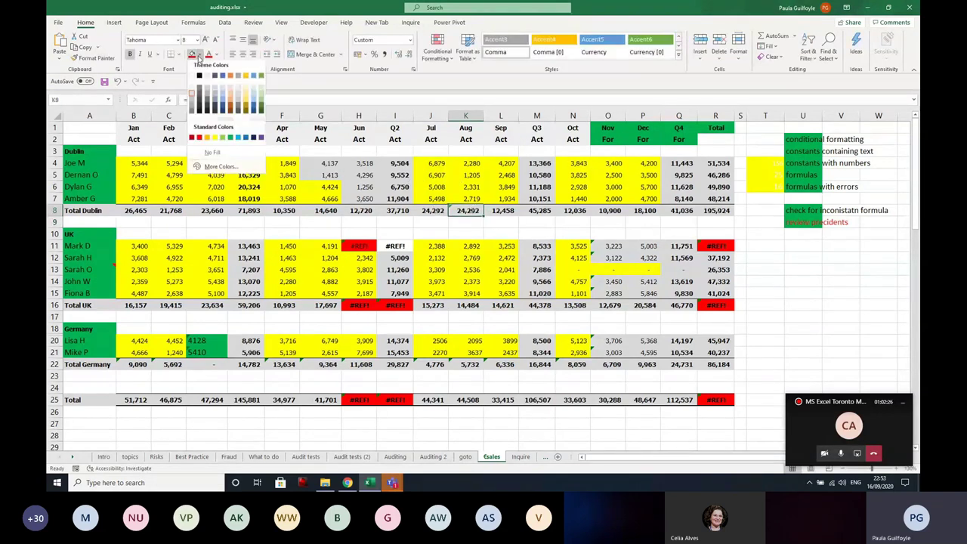
left_click(260, 141)
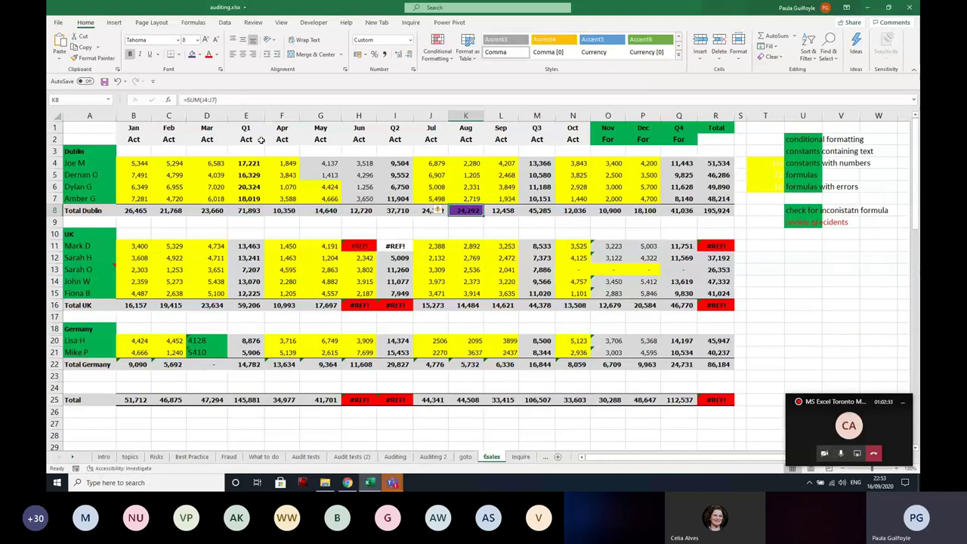
Find inconsistent formulas in the Total Germany row, B22:R22, using the Row differences option of Go To Special.
left_click_drag(133, 364, 730, 368)
key("F5")
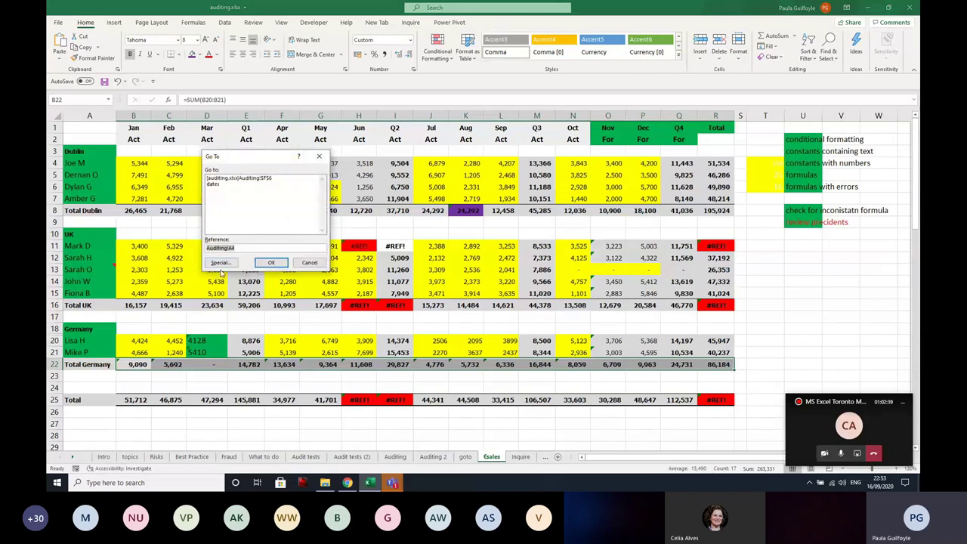
left_click(219, 263)
left_click(302, 167)
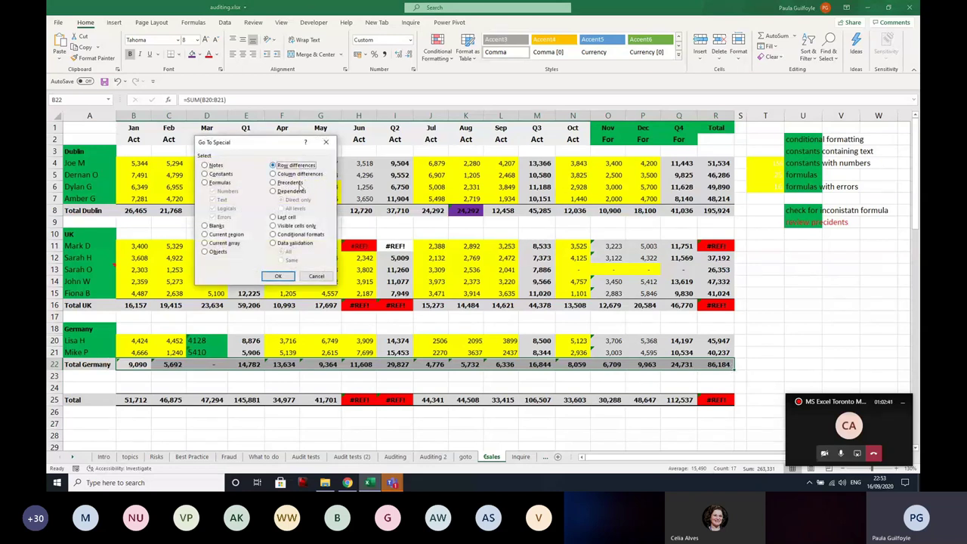
left_click(278, 276)
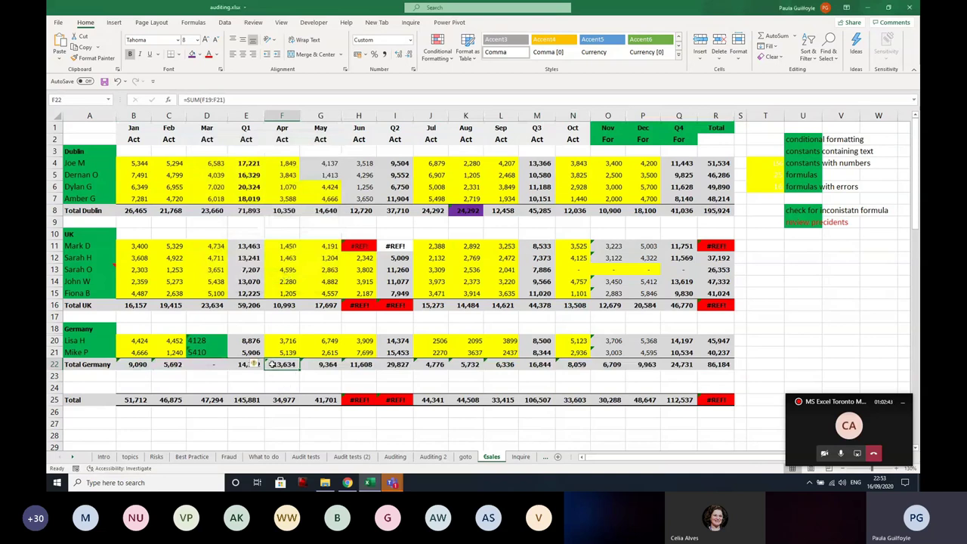
Compare the ranges summed by the April and May Total Germany formulas in F22 and G22.
left_click(229, 102)
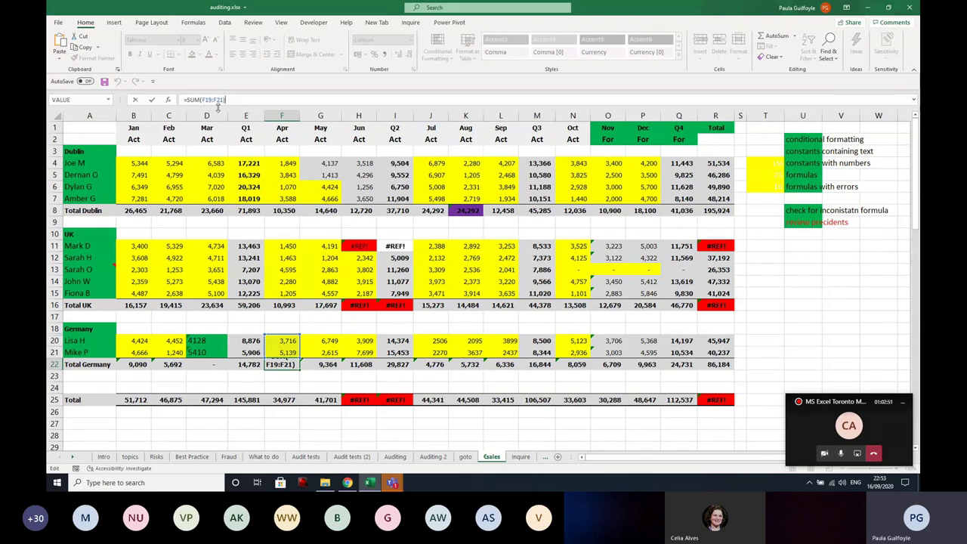
key("Return")
left_click(322, 366)
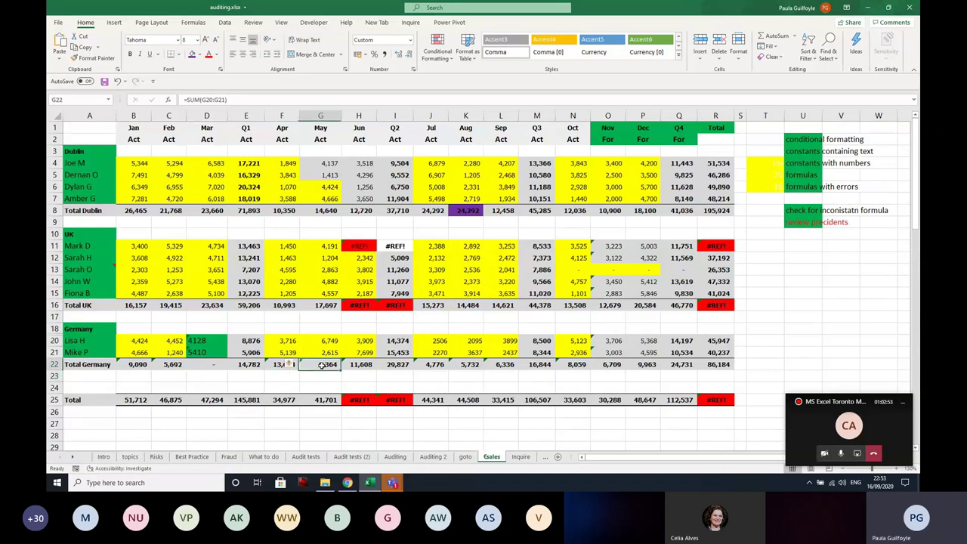
double_click(321, 365)
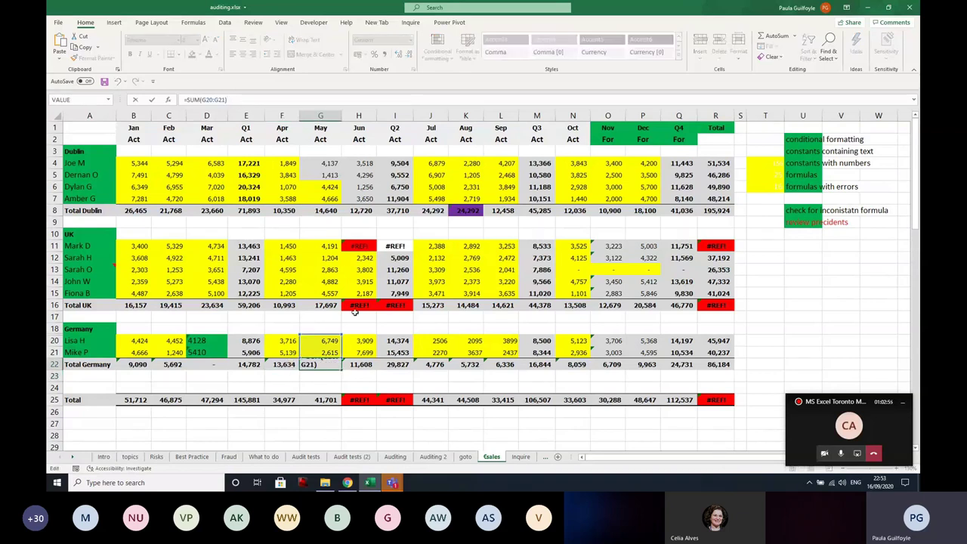
key("Return")
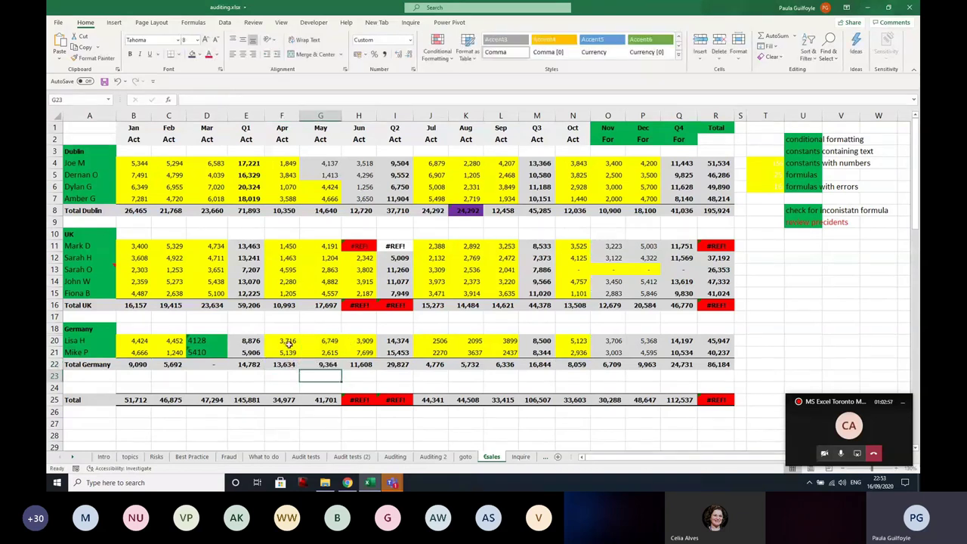
Unhide row 19 in the Germany section and recheck the April Total Germany formula in F22.
left_click_drag(53, 328, 54, 341)
right_click(54, 342)
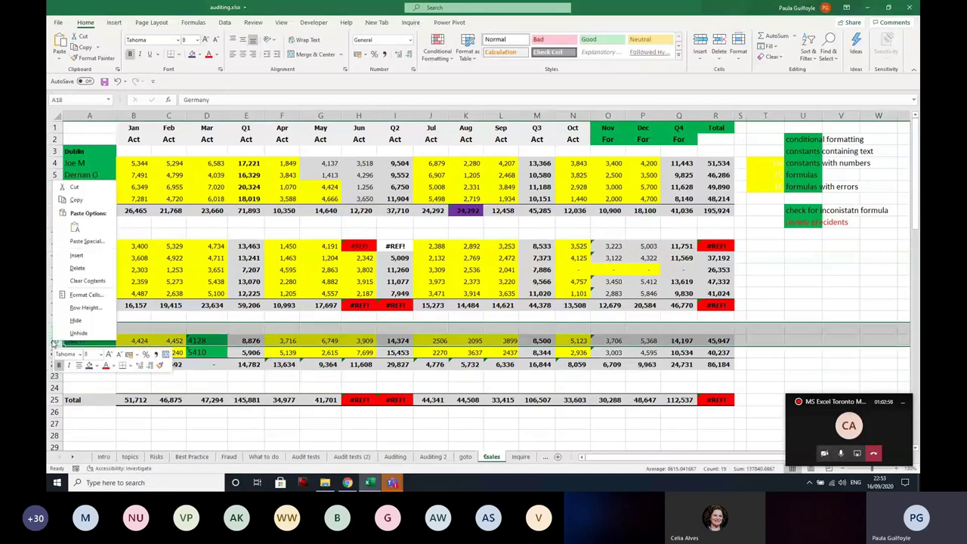
left_click(79, 333)
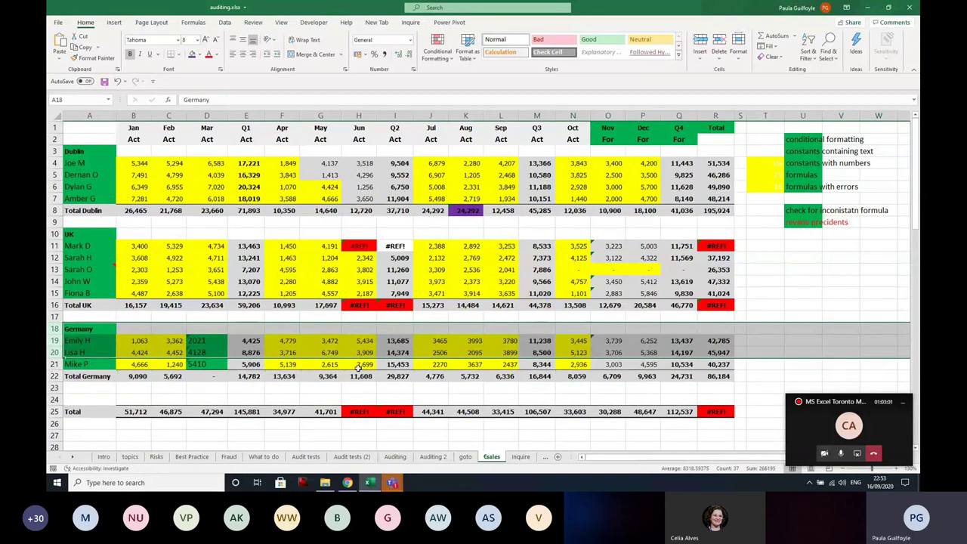
left_click(284, 376)
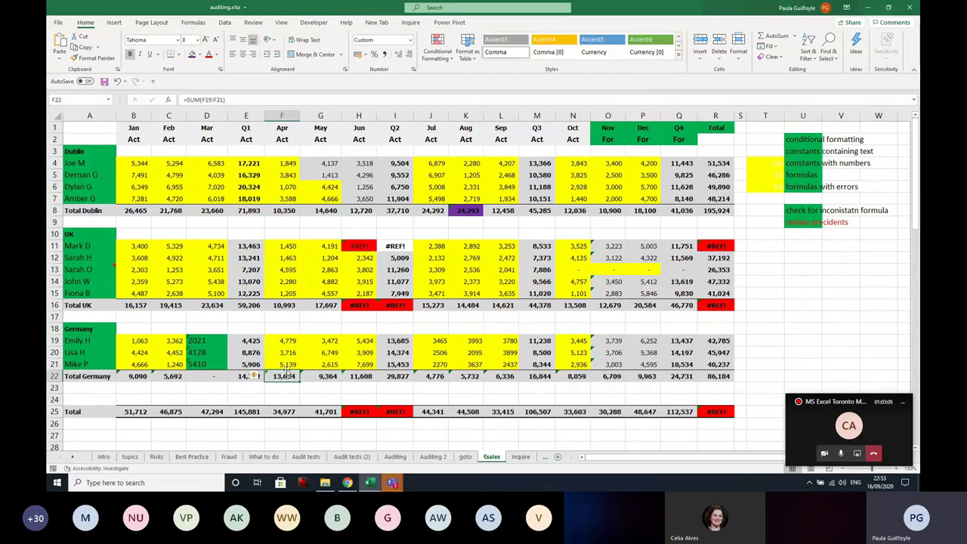
Check the April Germany values F19:F21 and examine which range the January Total Germany formula in B22 sums.
left_click(284, 340)
left_click_drag(283, 340, 283, 364)
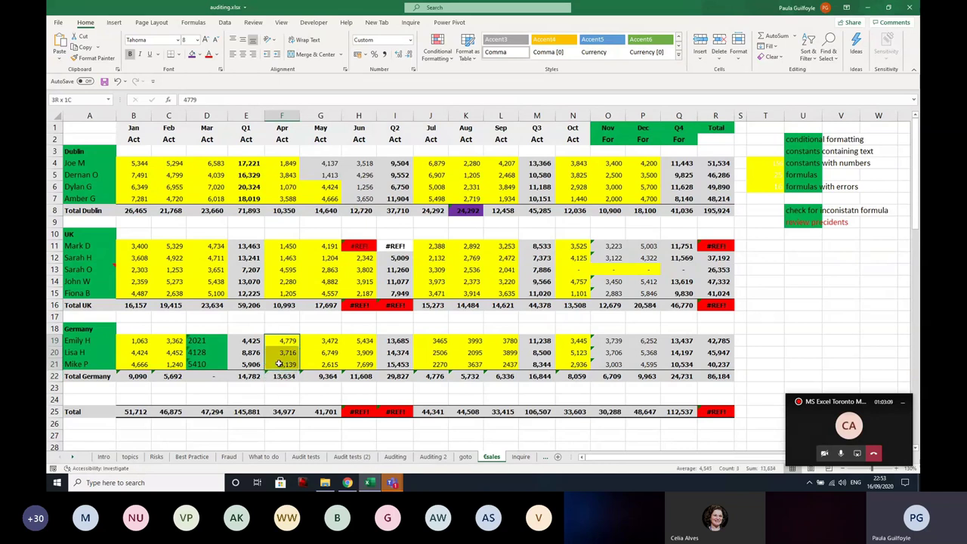
left_click(134, 375)
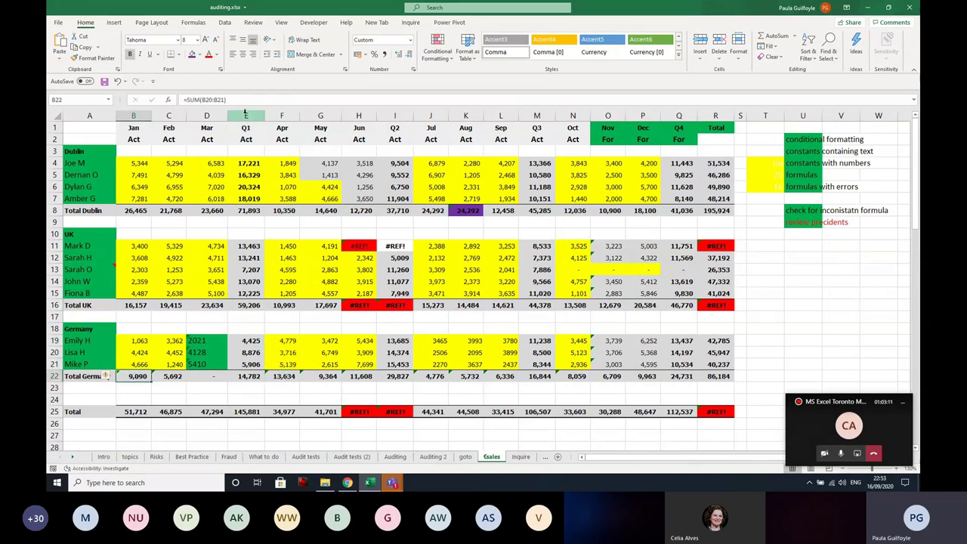
left_click(244, 100)
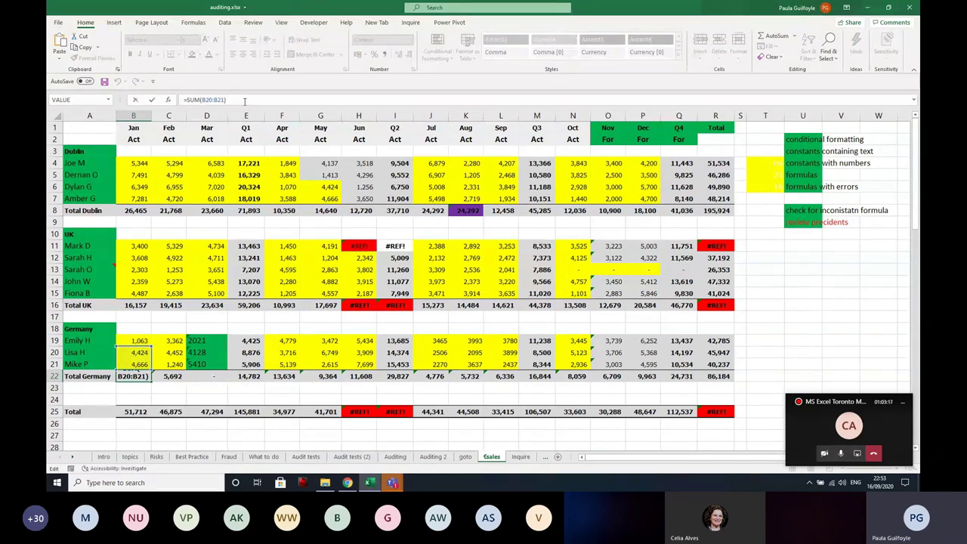
Select the direct precedents of the January Total in B25 with Go To Special, and color them and B25 with red font.
left_click(140, 412)
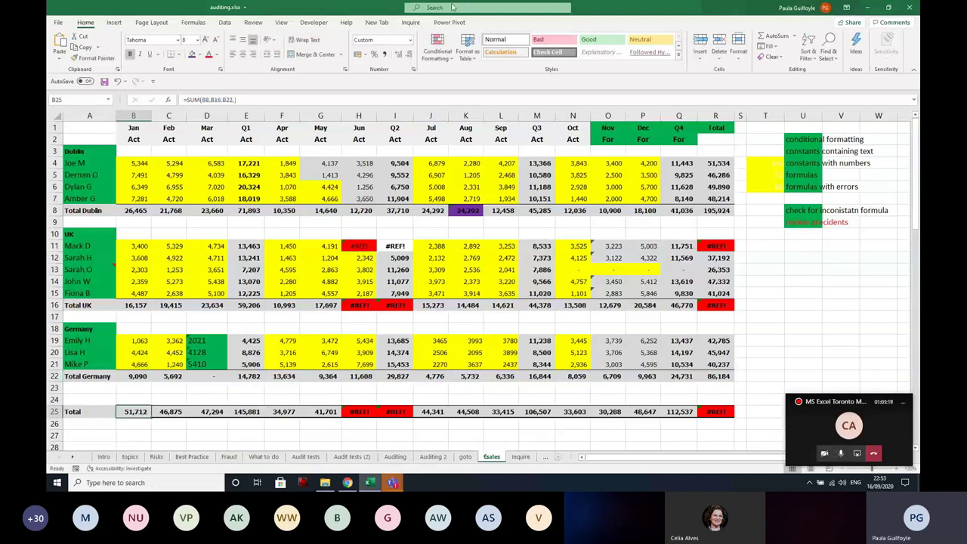
key("ctrl+g")
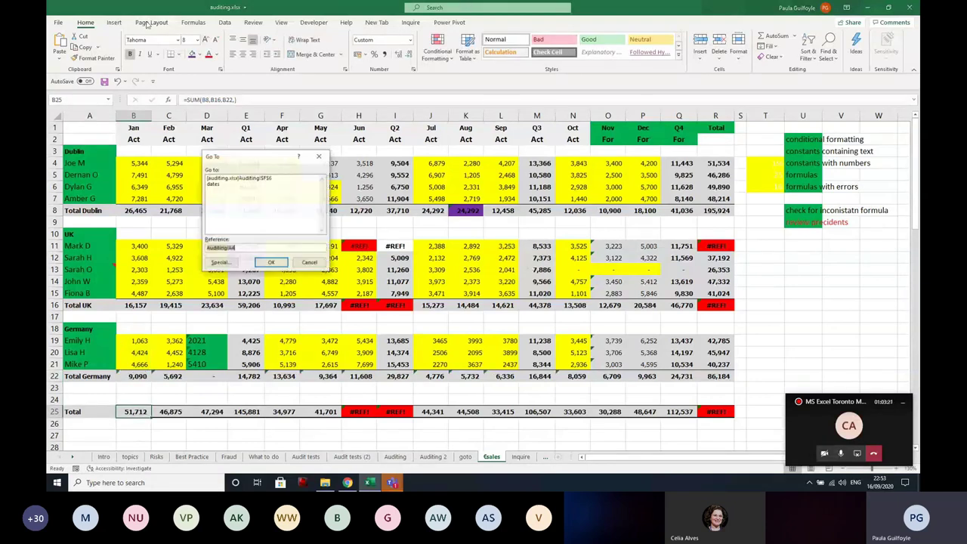
left_click(225, 263)
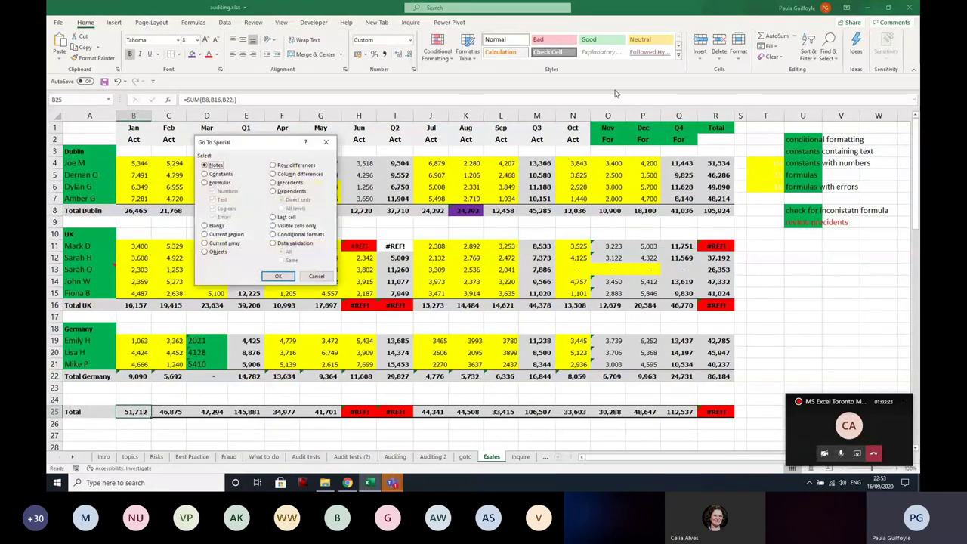
left_click(292, 183)
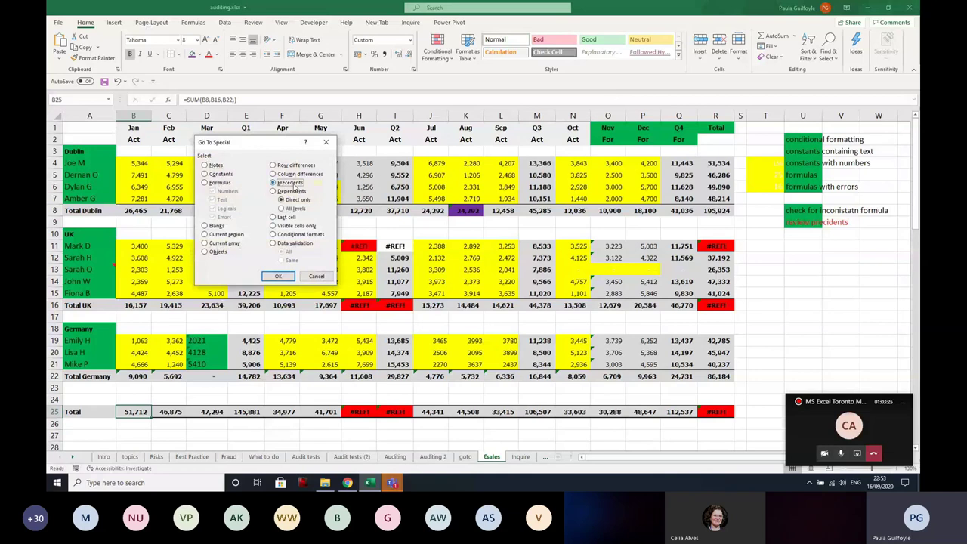
left_click(278, 276)
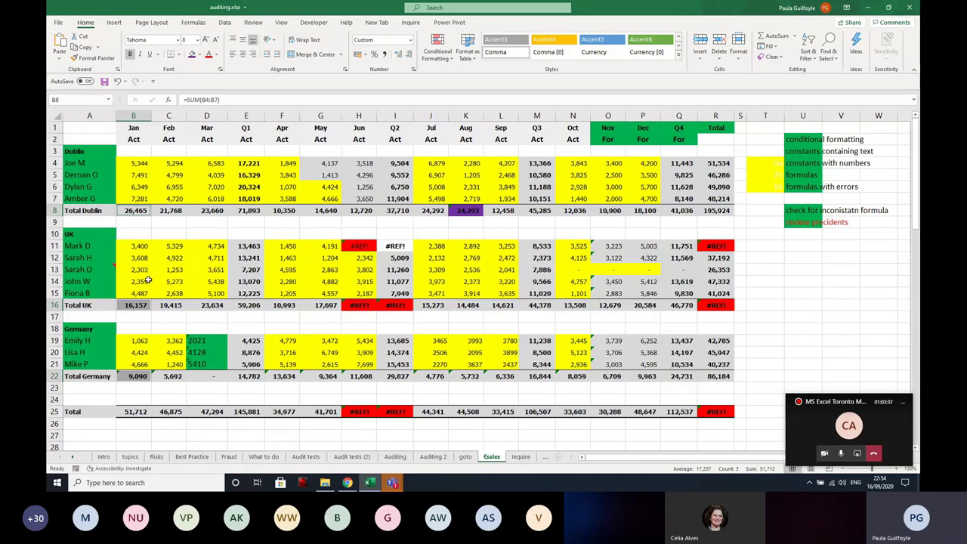
left_click(209, 56)
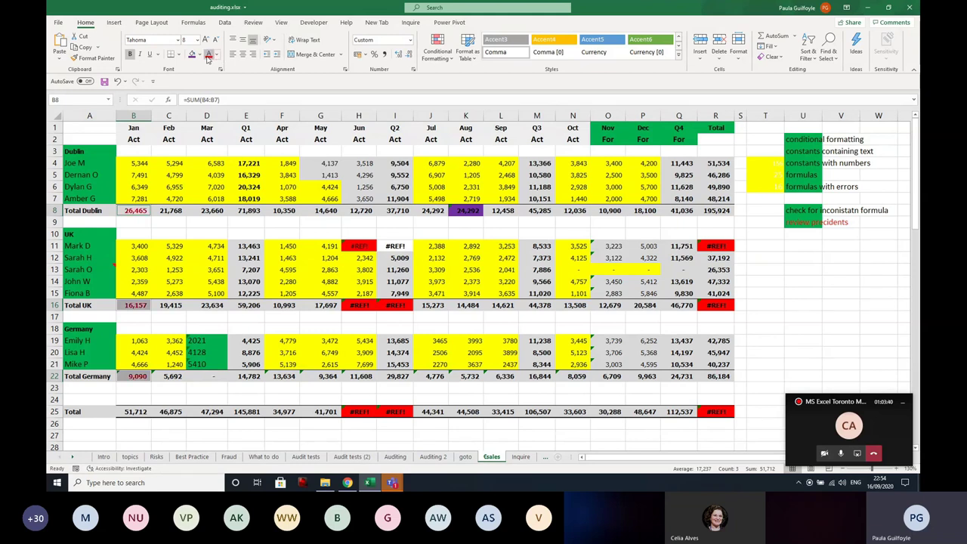
left_click(141, 411)
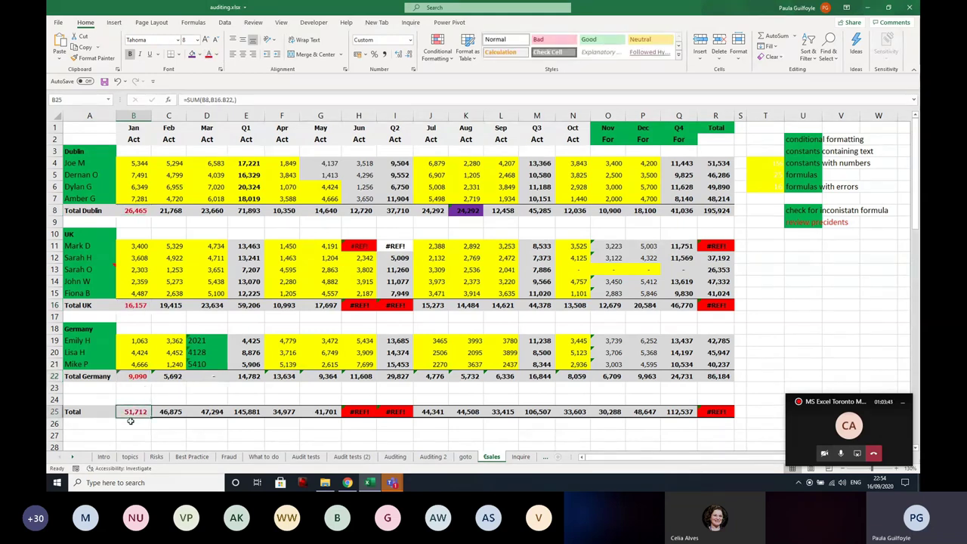
left_click(216, 436)
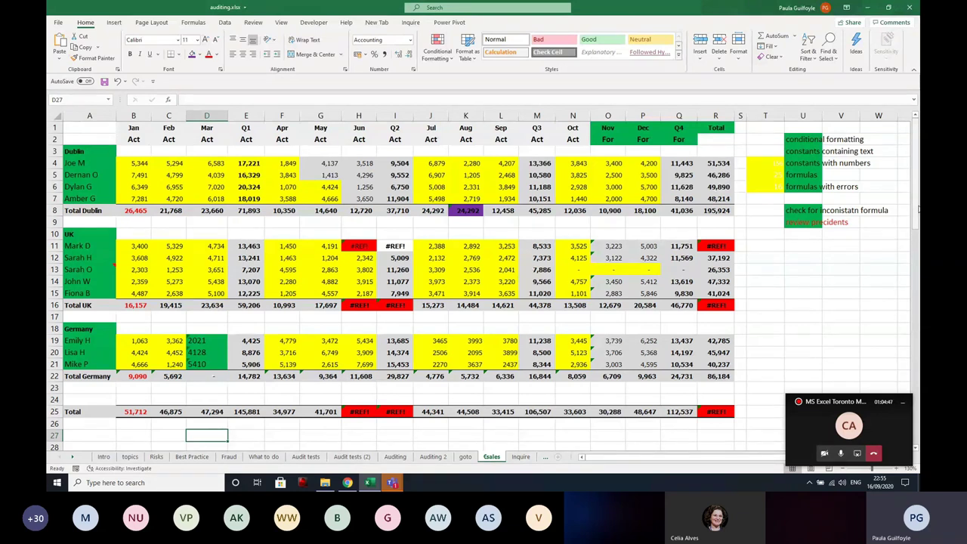
Go to the Inquire sheet and check in Excel's COM Add-ins settings that the Inquire add-in is enabled.
left_click(520, 457)
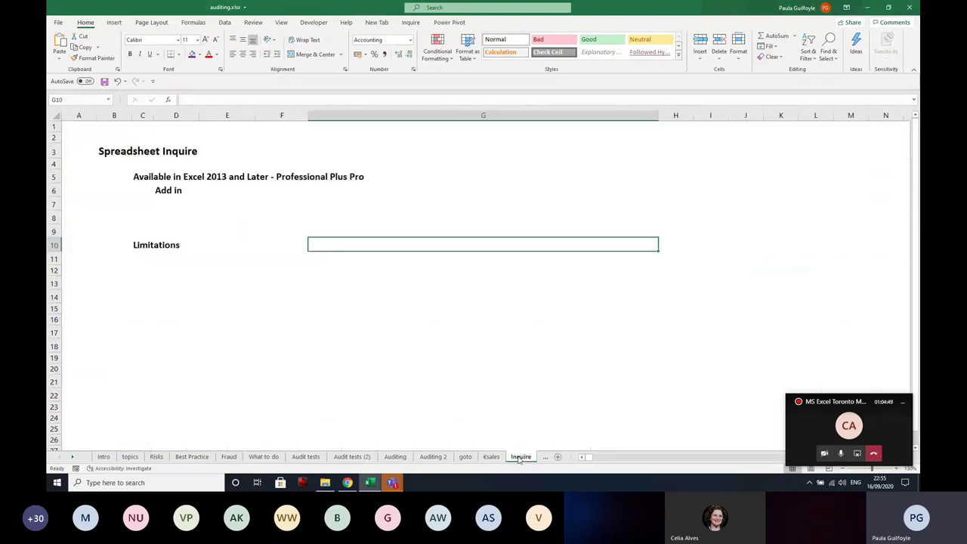
left_click(146, 337)
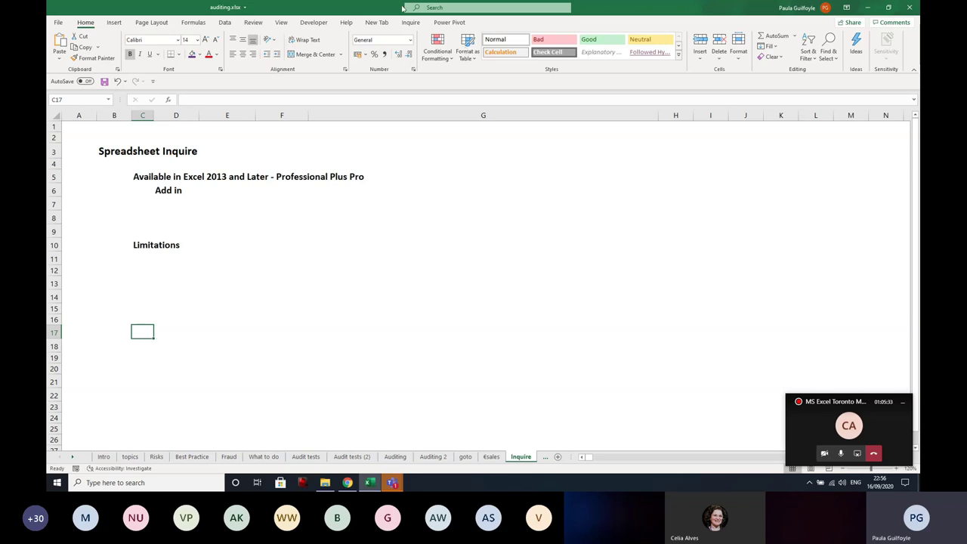
left_click(58, 22)
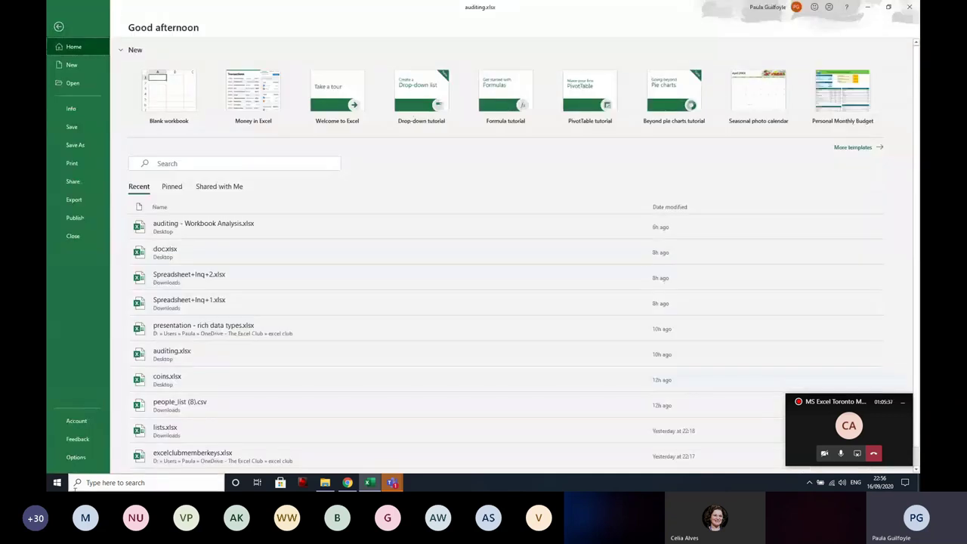
left_click(82, 458)
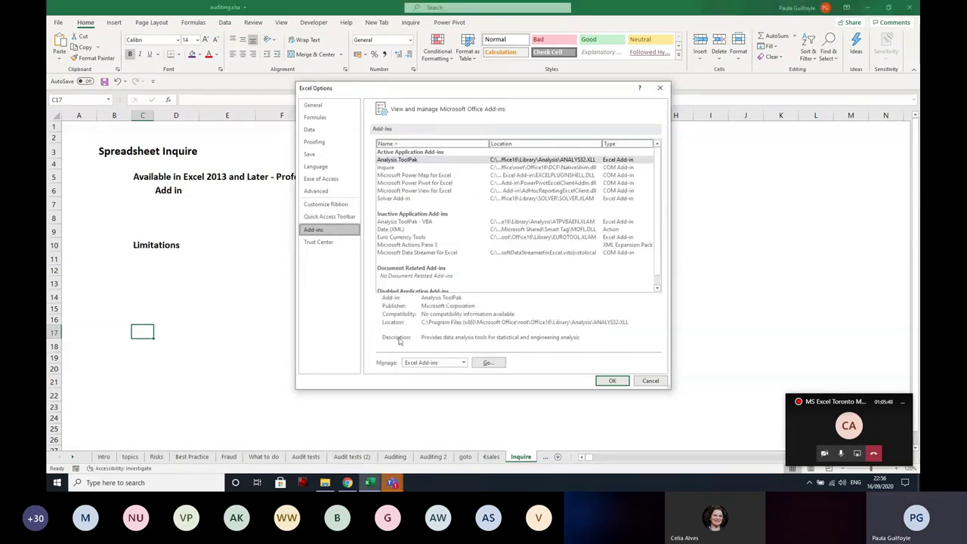
left_click(463, 364)
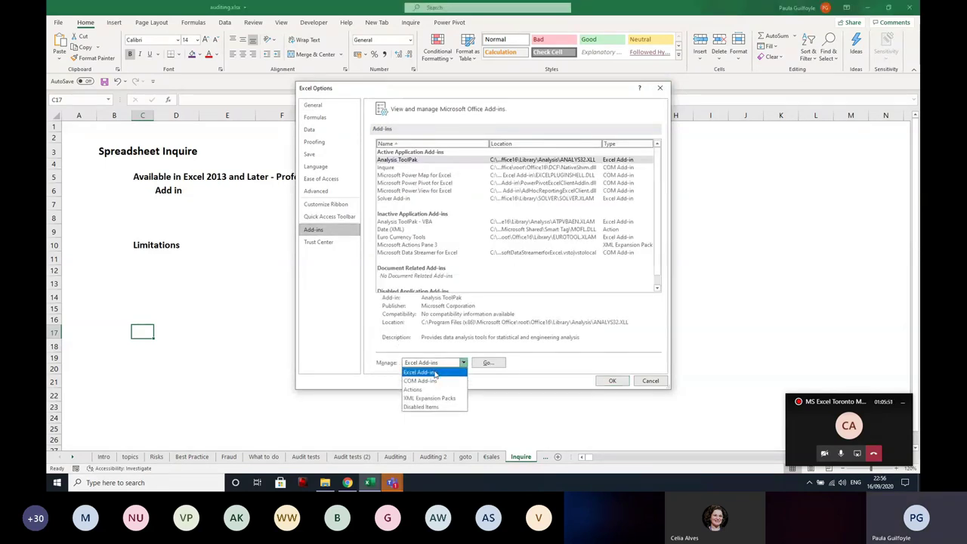
left_click(437, 381)
left_click(488, 362)
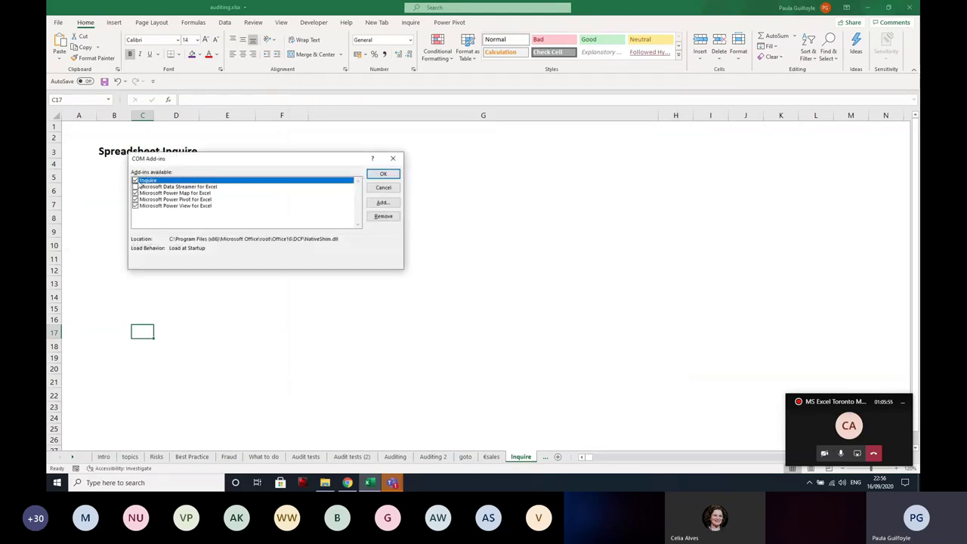
left_click(382, 175)
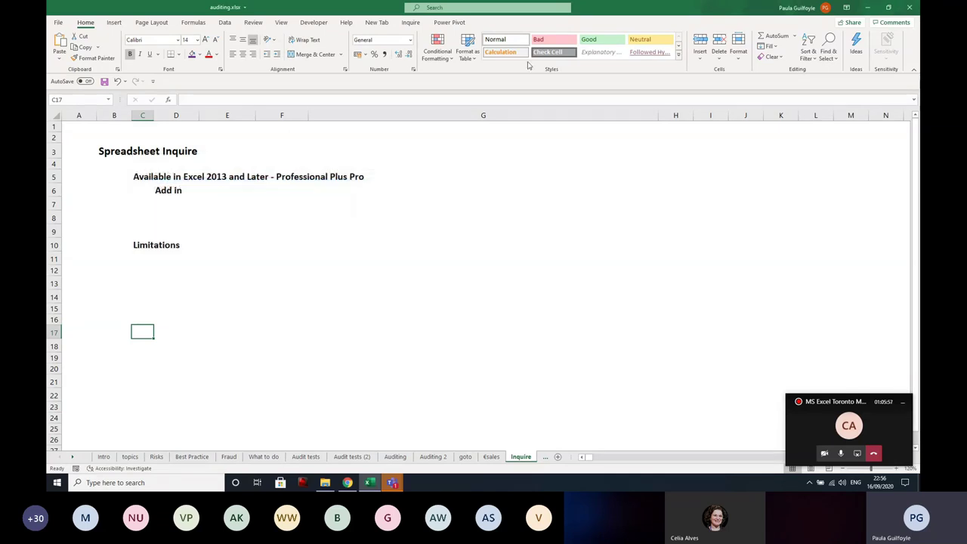
Run Inquire's Workbook Analysis on auditing.xlsx, saving the pending changes first.
left_click(411, 23)
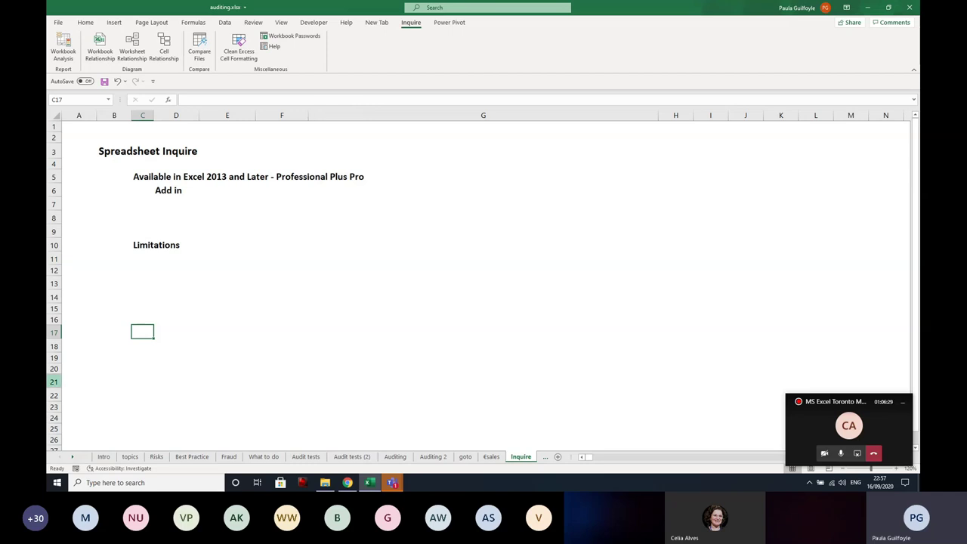
left_click(73, 460)
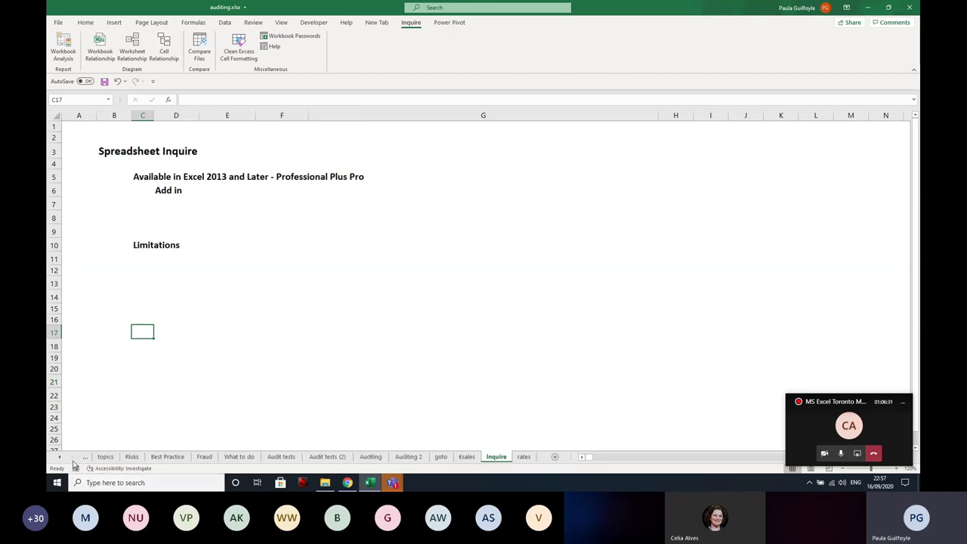
left_click(68, 55)
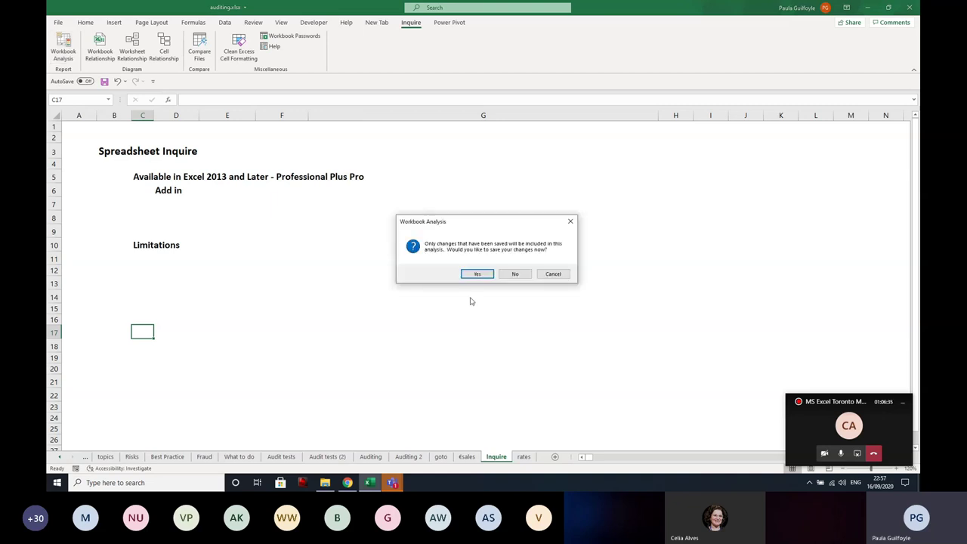
left_click(477, 274)
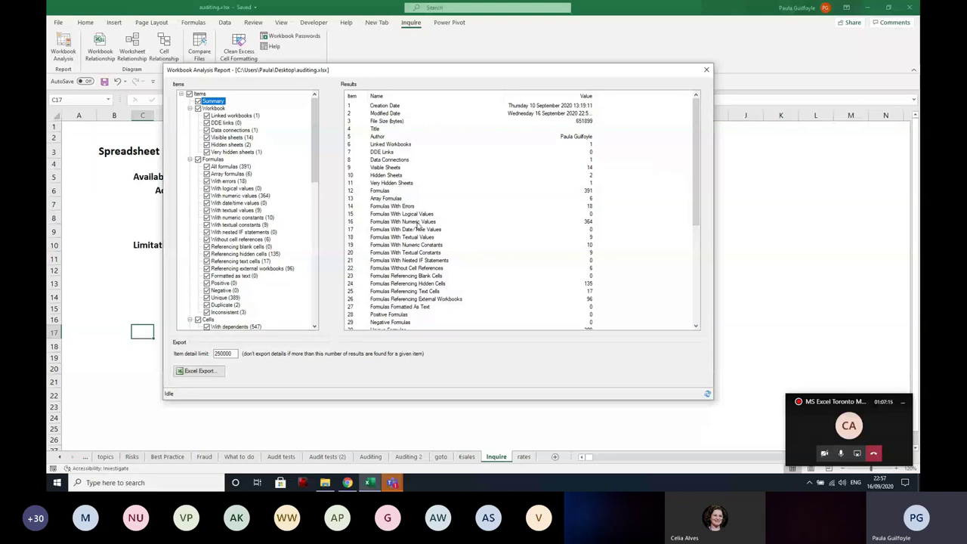
Review the summary results of the analysis report, including the Formulas and Formulas With Numeric Values entries.
left_click(358, 194)
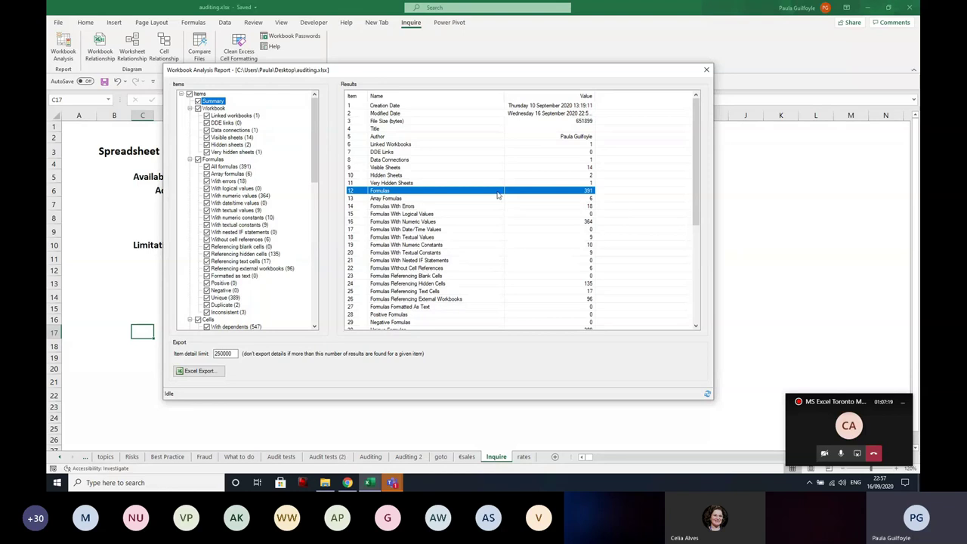
left_click(432, 223)
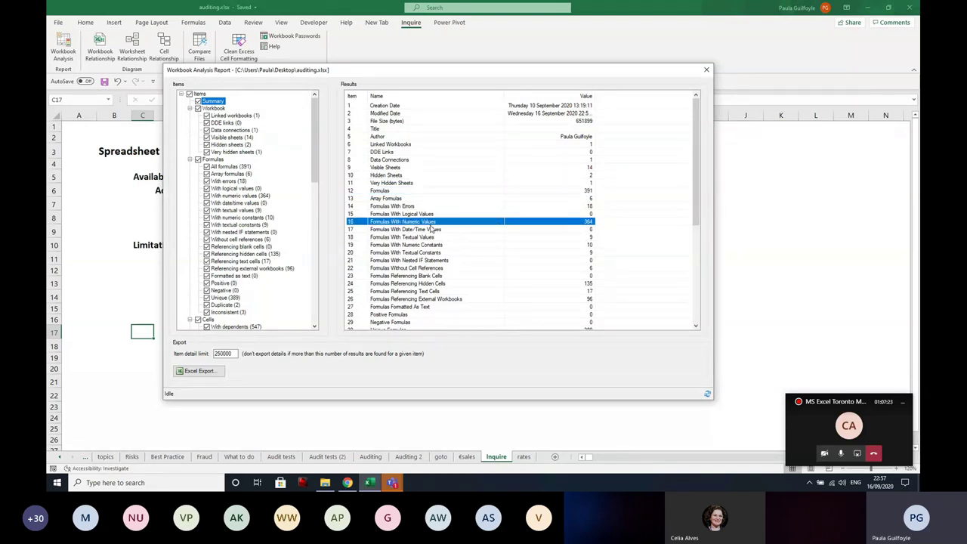
left_click_drag(694, 162, 702, 138)
Review the report's workbook items: linked workbooks, DDE links, data connections, and visible, hidden and very hidden sheets.
left_click(235, 116)
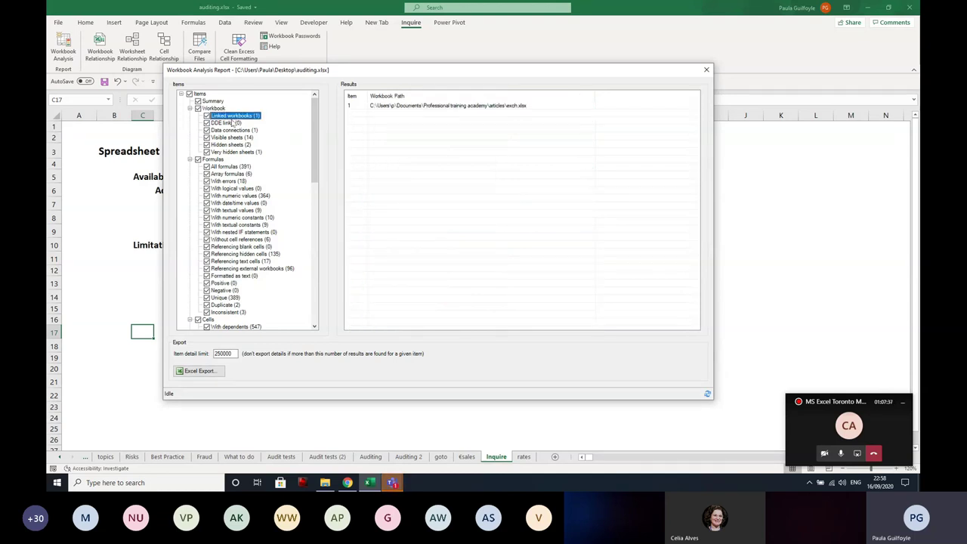
left_click(231, 123)
left_click(230, 131)
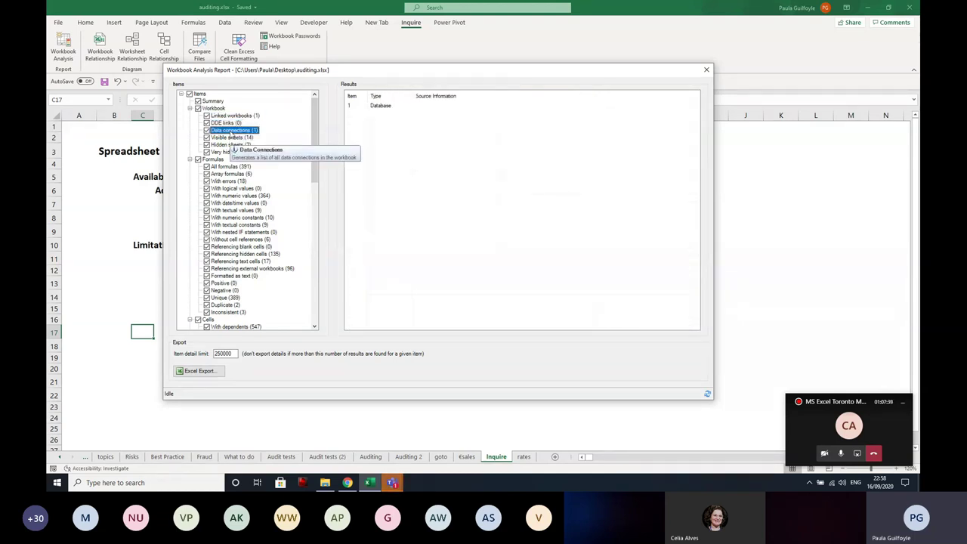
left_click(230, 138)
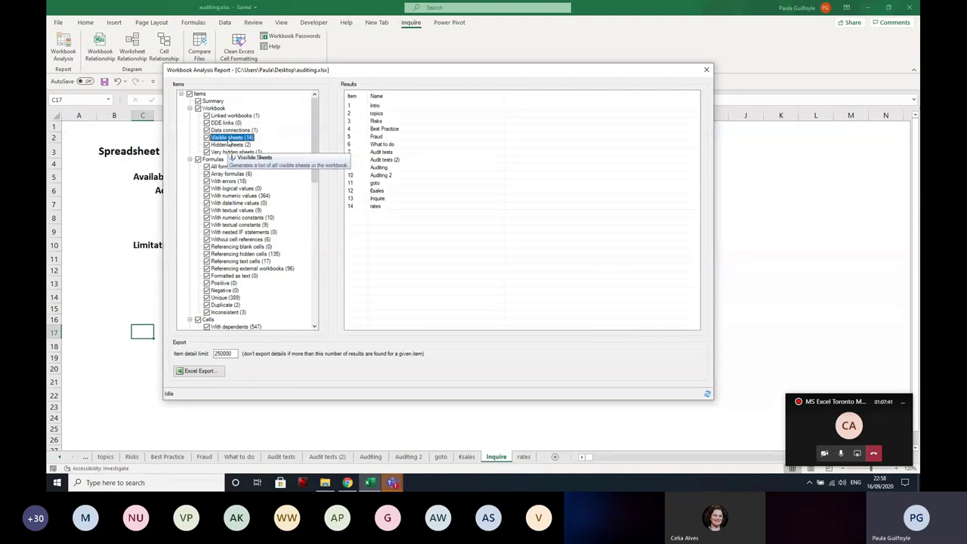
left_click(233, 115)
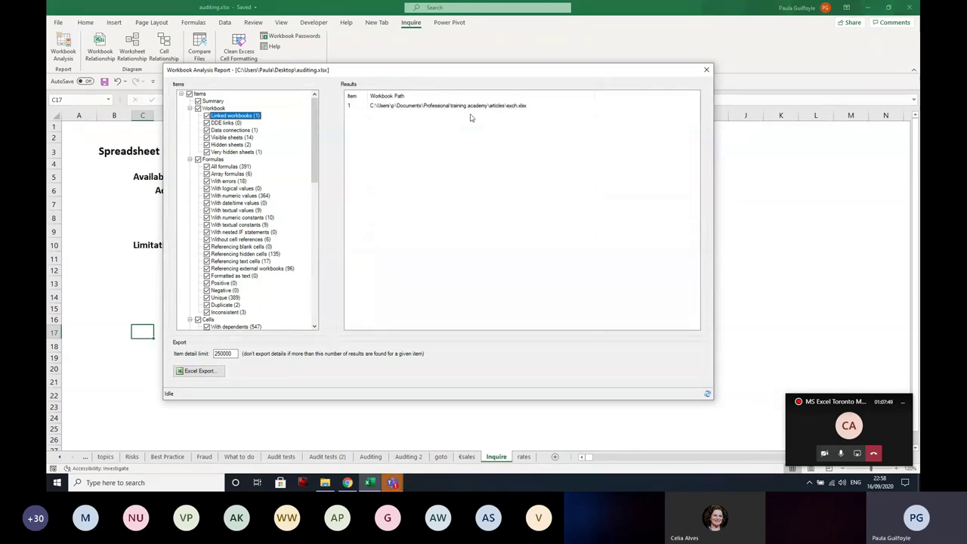
left_click(236, 145)
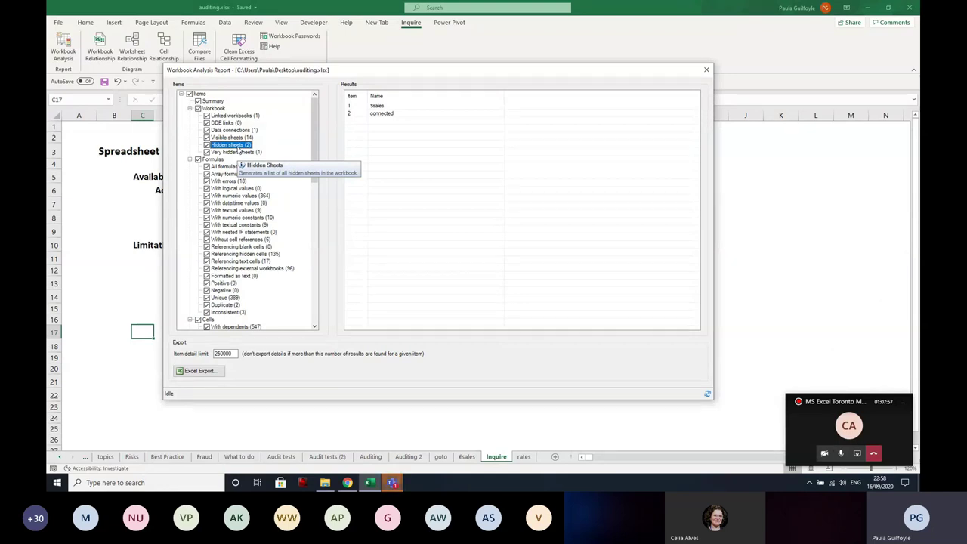
left_click(237, 152)
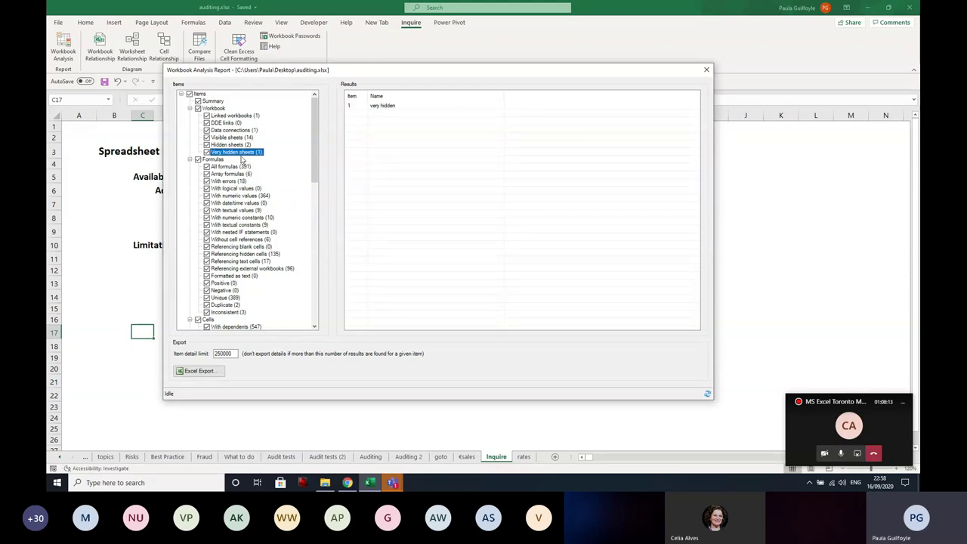
Review the array, duplicate and inconsistent formulas listed in the analysis report.
left_click_drag(312, 157, 313, 179)
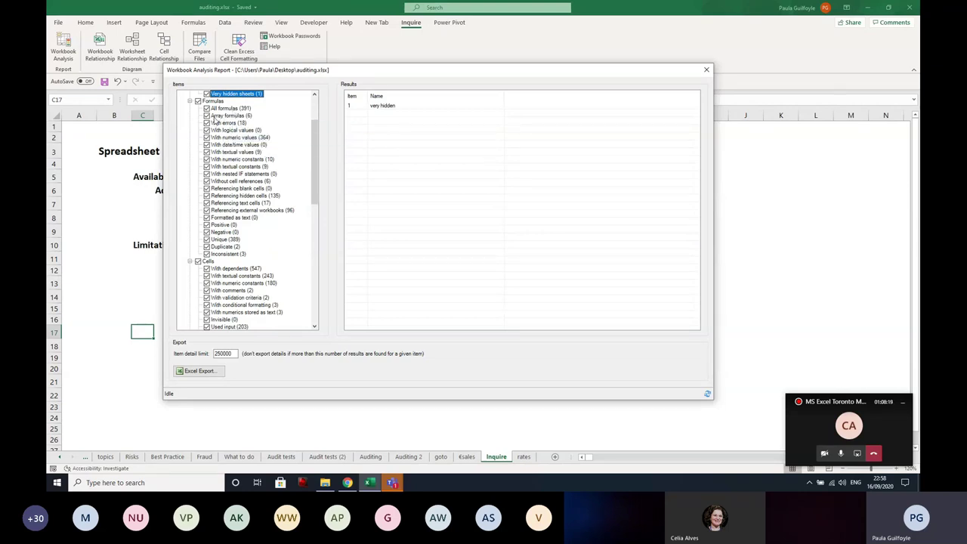
left_click(217, 116)
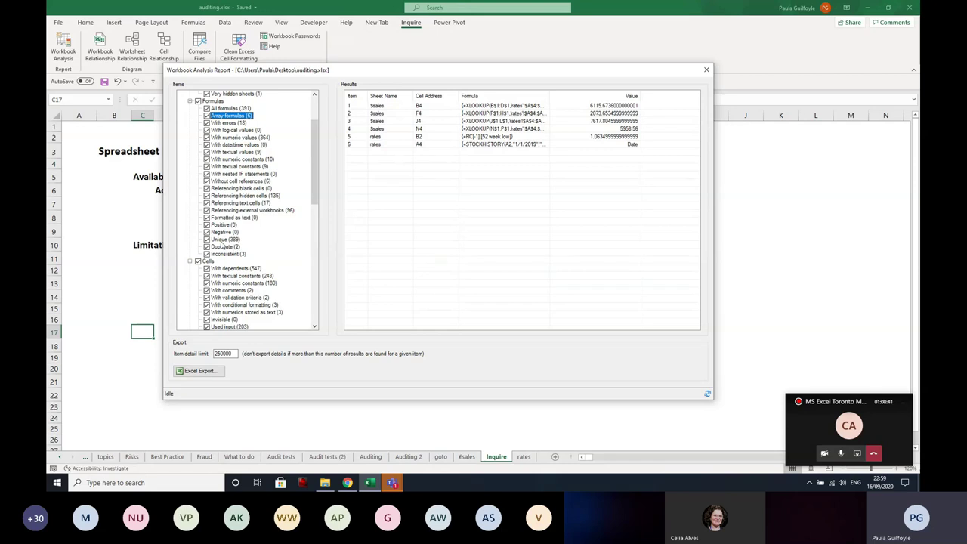
left_click(220, 247)
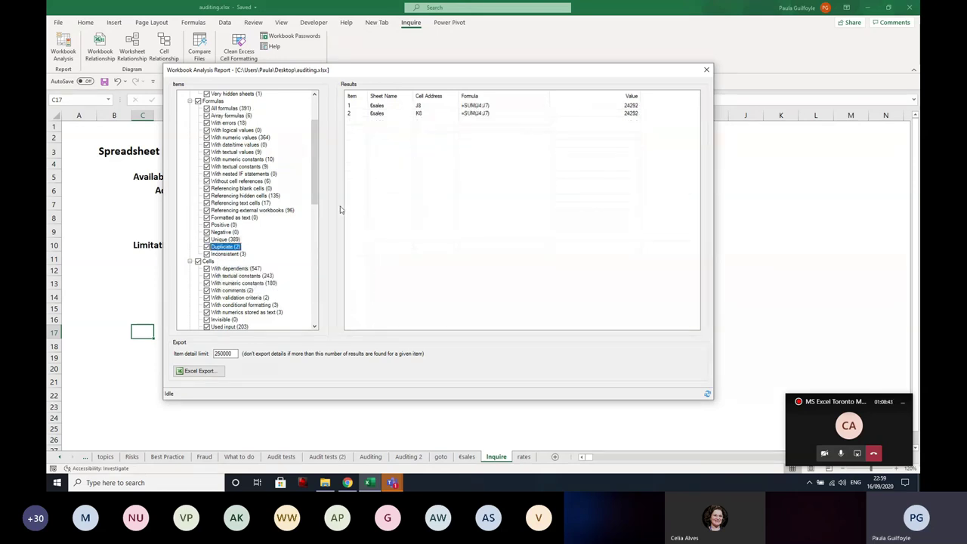
left_click(238, 255)
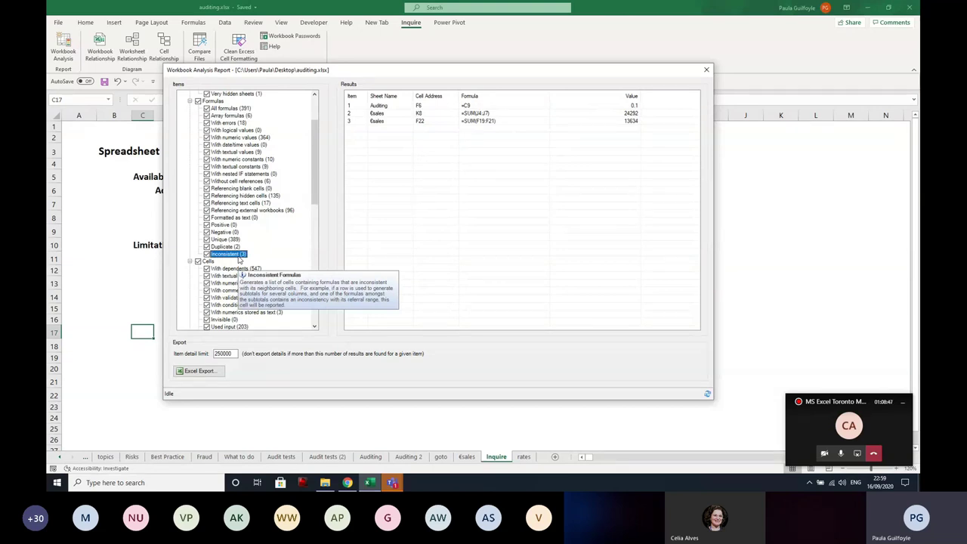
left_click_drag(317, 192, 313, 228)
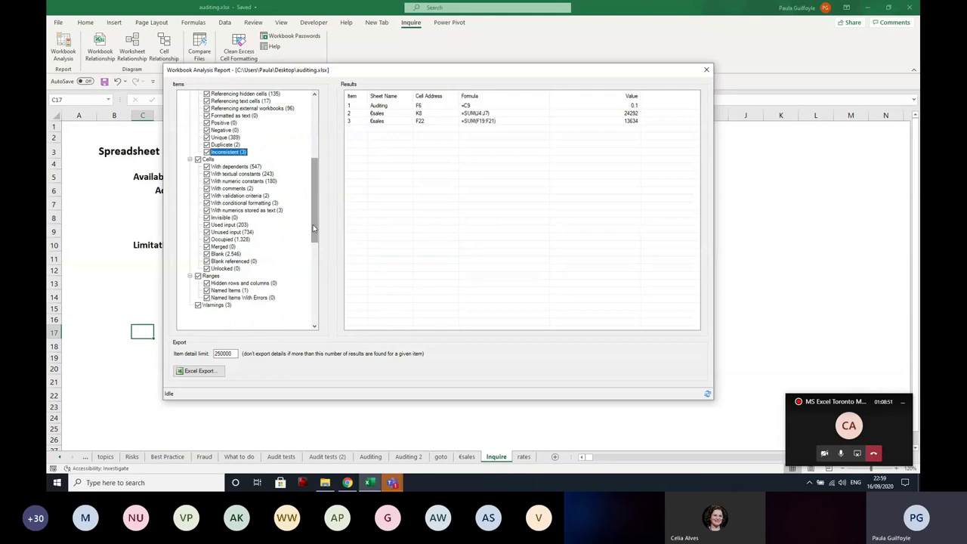
Review the report's cell items: cells with dependents, numeric constants and validation criteria, plus invisible, blank and occupied cells.
left_click(237, 167)
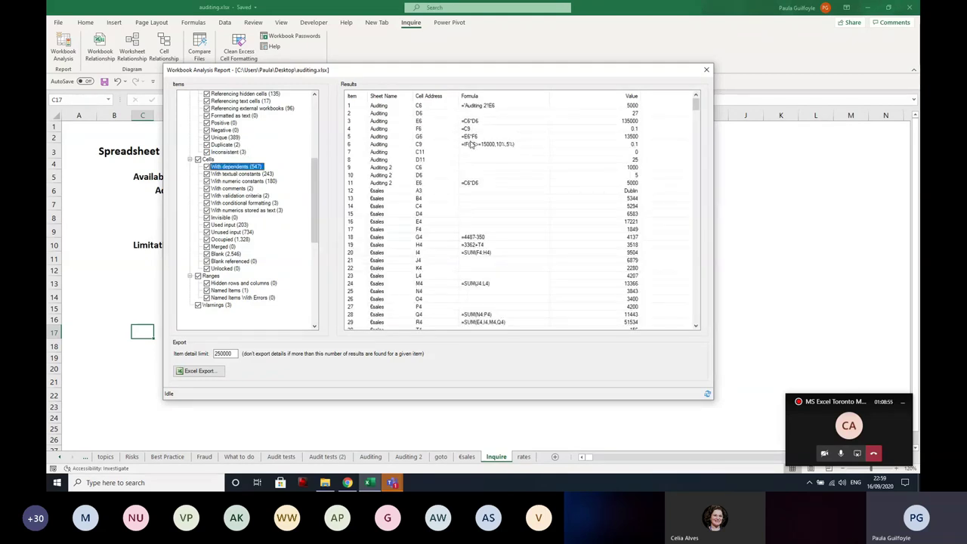
left_click(229, 181)
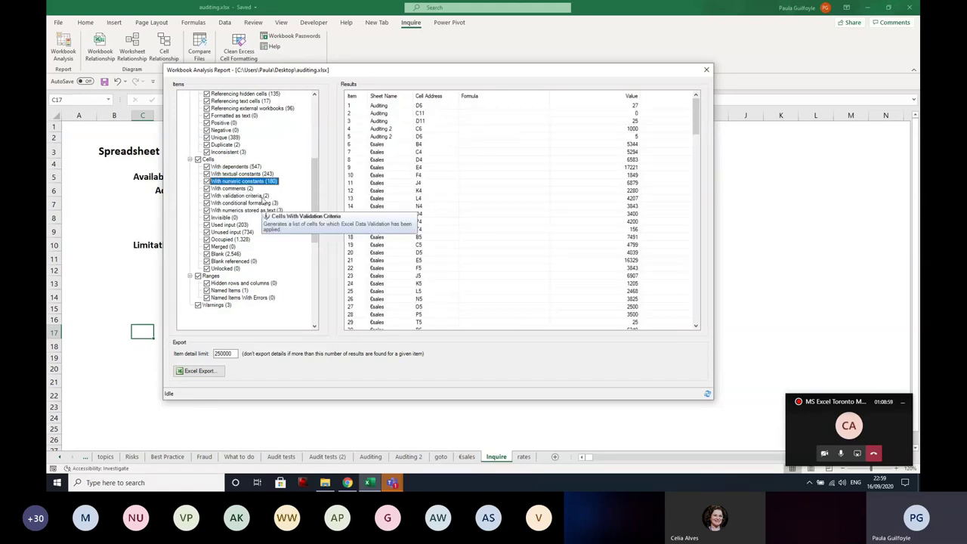
left_click(221, 218)
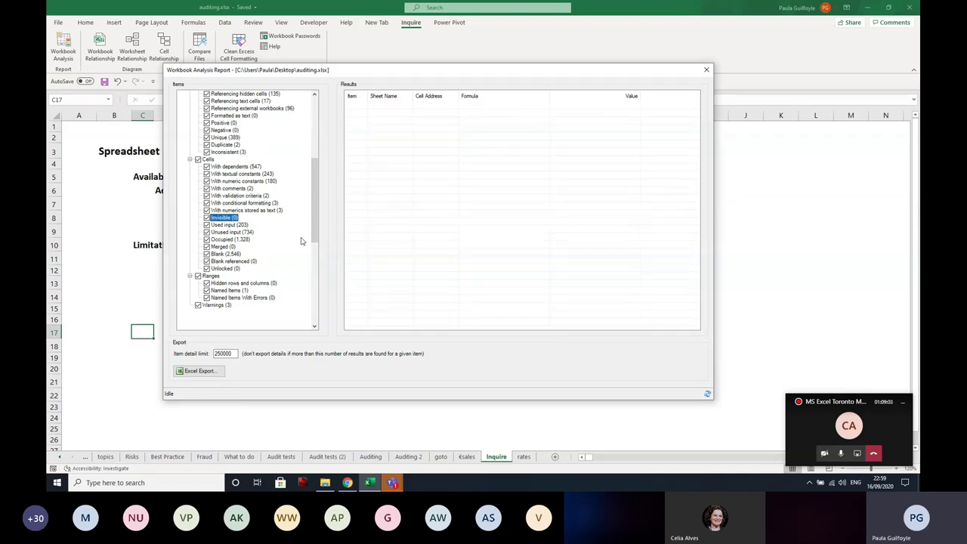
left_click(248, 196)
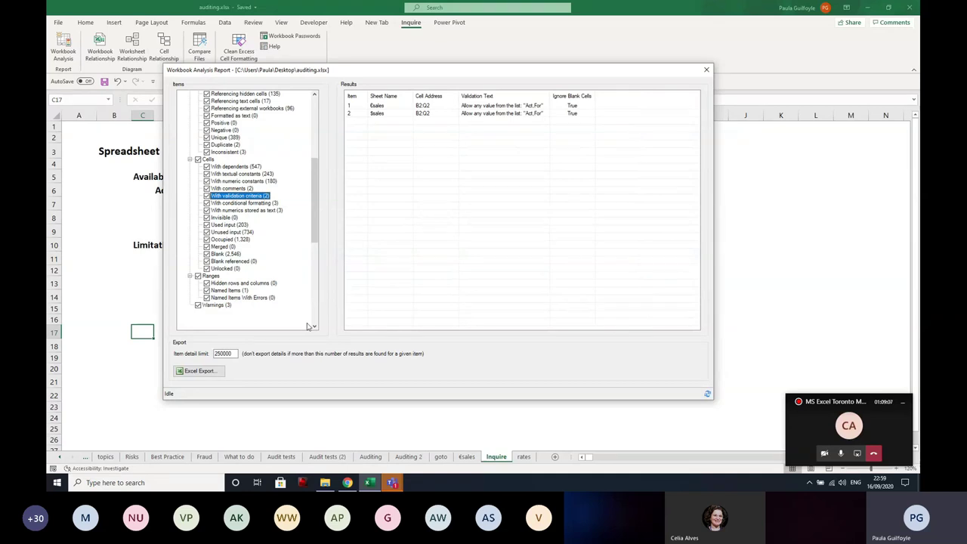
left_click(227, 254)
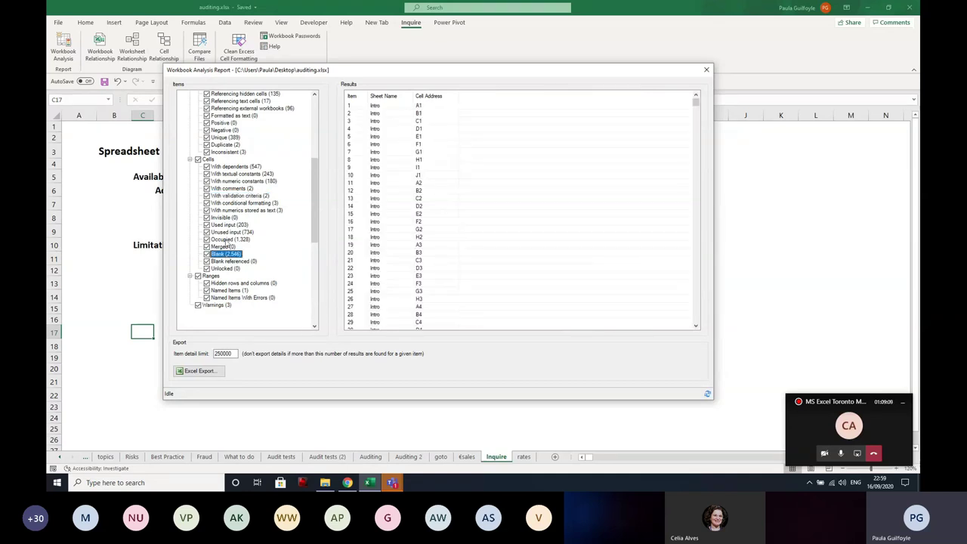
left_click(225, 239)
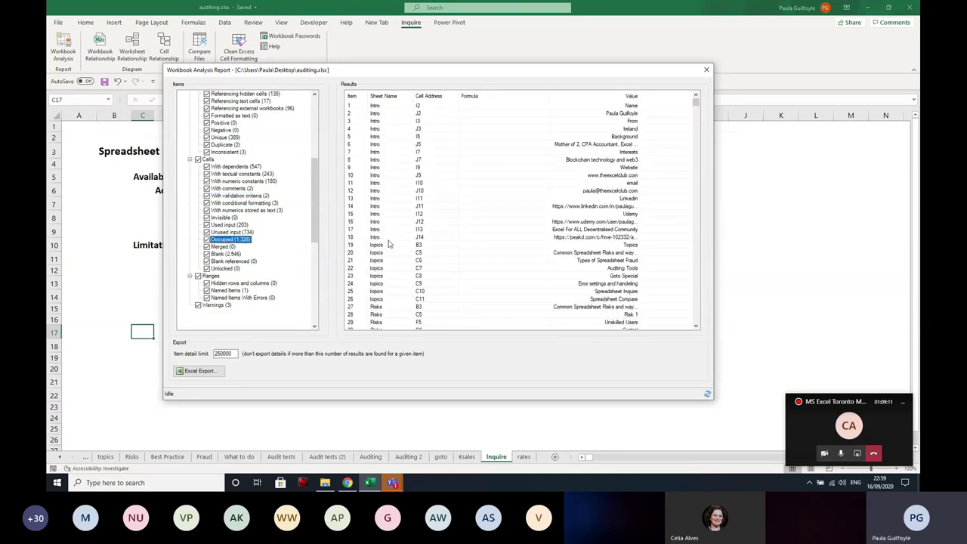
Review the report's hidden rows and columns, named items and warnings, and look back over the full item list.
left_click(251, 284)
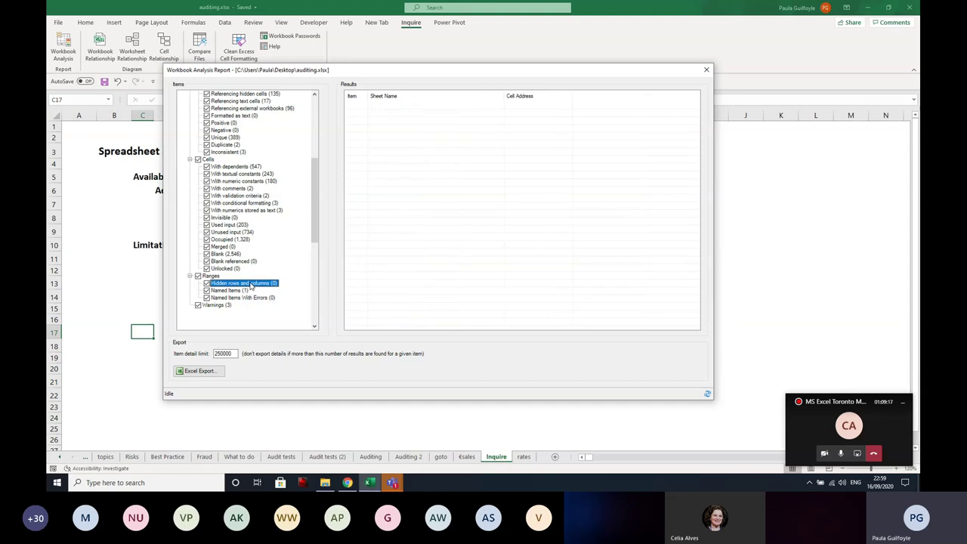
left_click(234, 293)
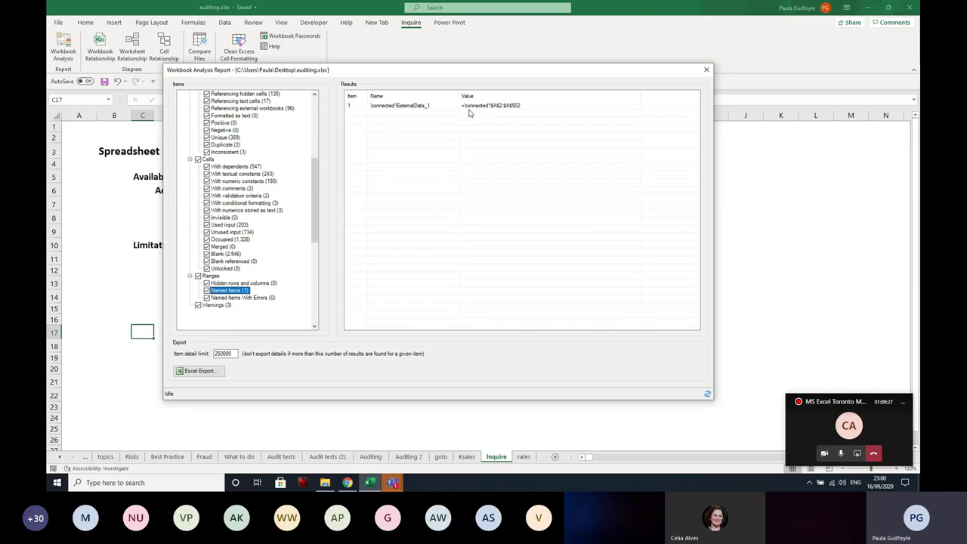
left_click(216, 306)
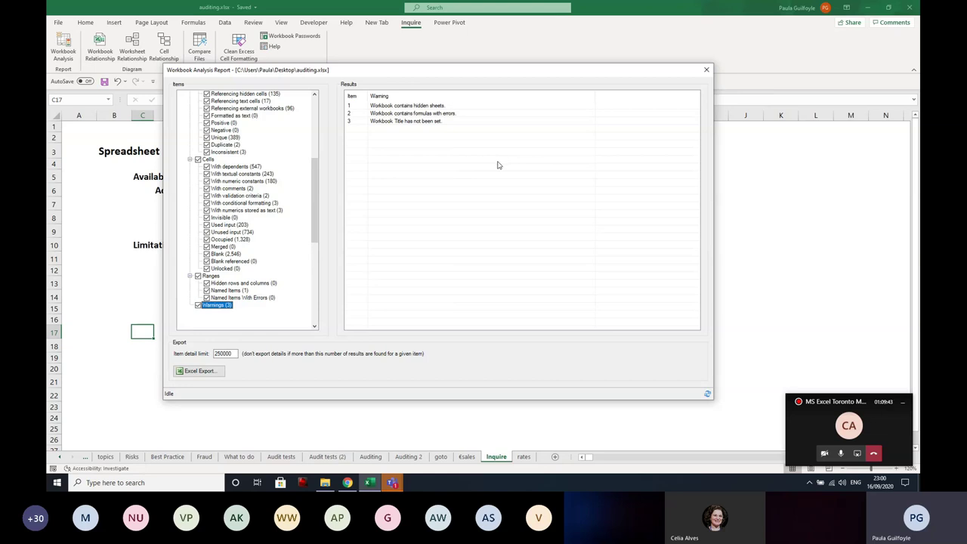
left_click_drag(318, 226, 325, 151)
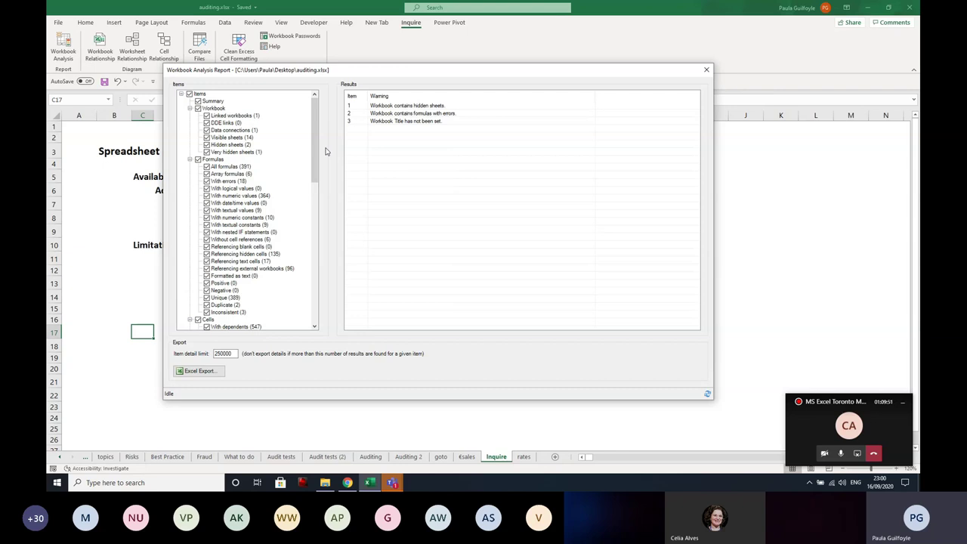
left_click_drag(312, 148, 327, 196)
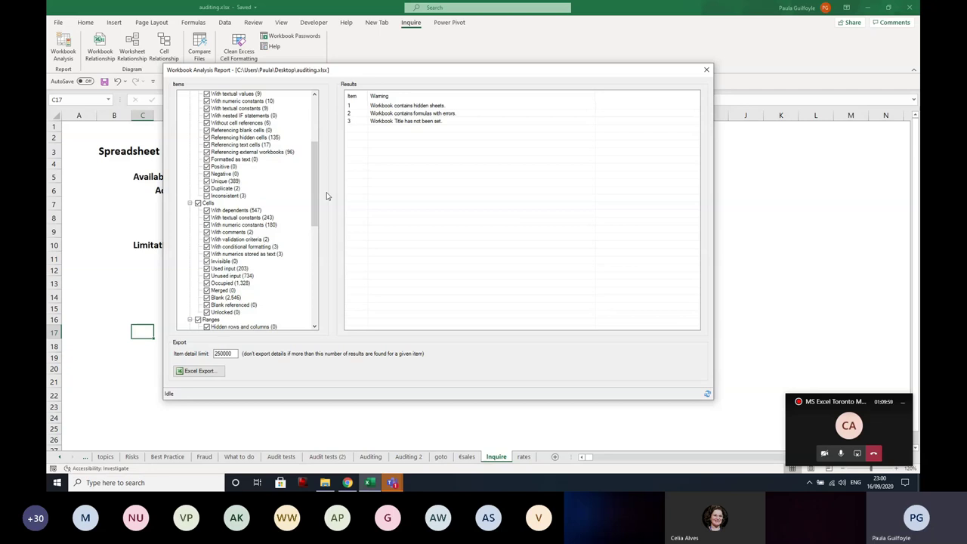
Export the analysis report to auditing - Workbook Analysis.xlsx on the Desktop, replacing the existing file.
left_click(191, 375)
left_click(192, 373)
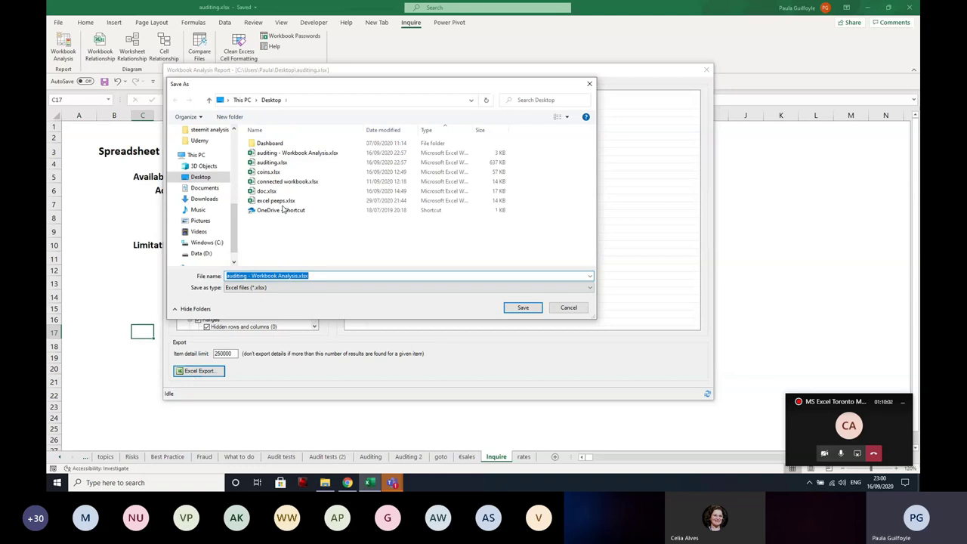
left_click(295, 153)
left_click(523, 308)
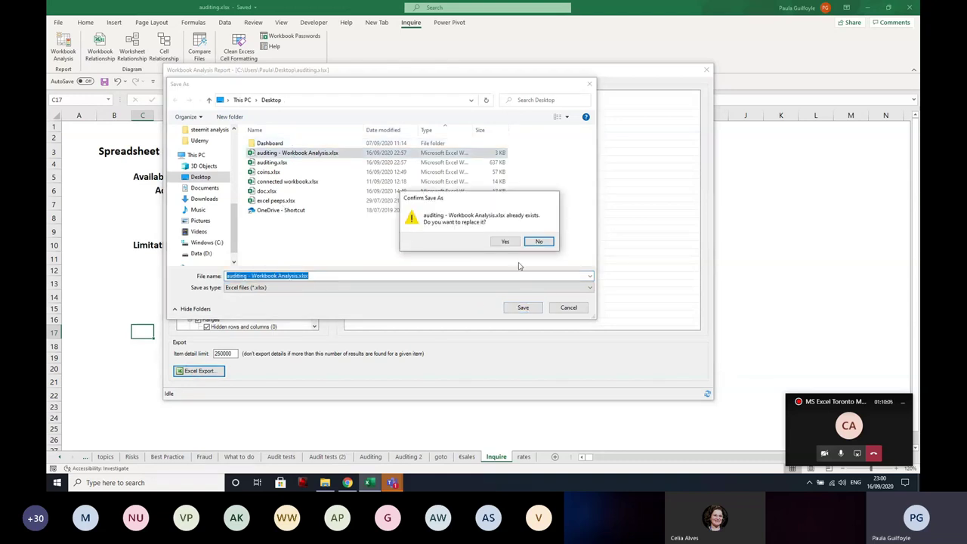
left_click(505, 241)
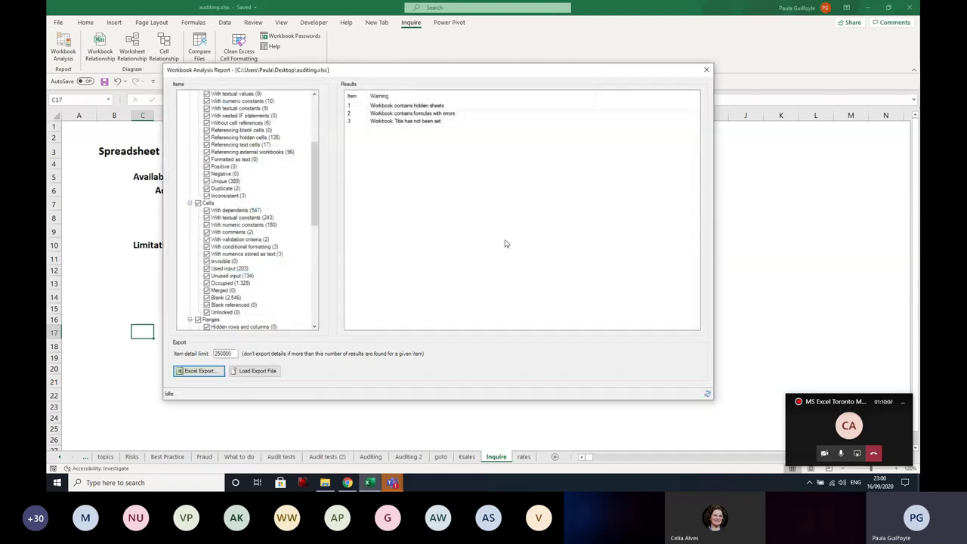
Load the exported analysis file, switch to the auditing - Workbook Analysis.xlsx workbook and maximize its window.
left_click(252, 372)
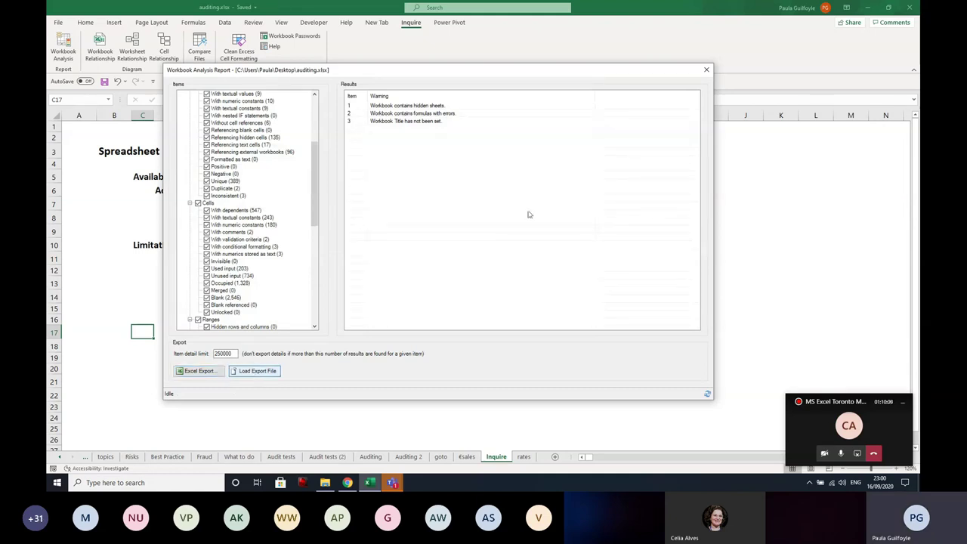
left_click(256, 373)
left_click(252, 370)
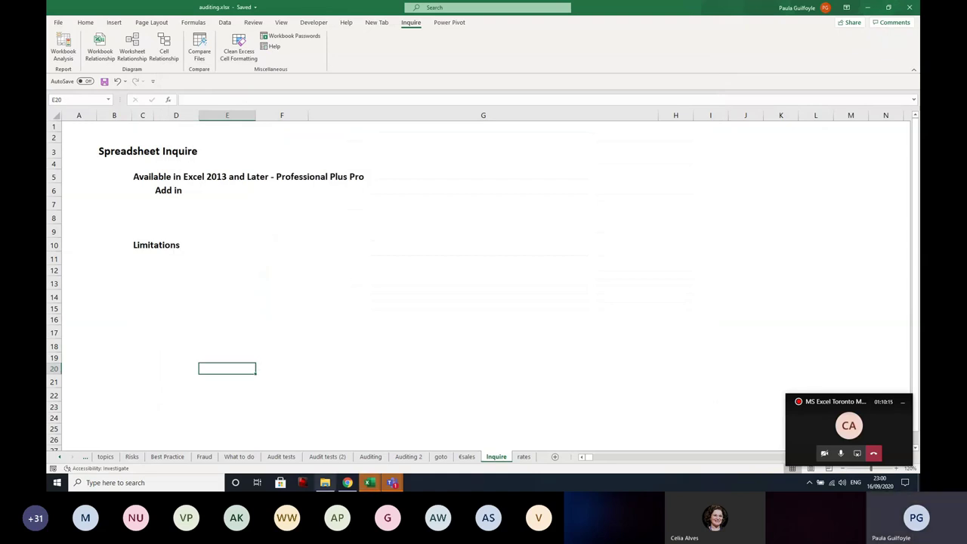
left_click(370, 482)
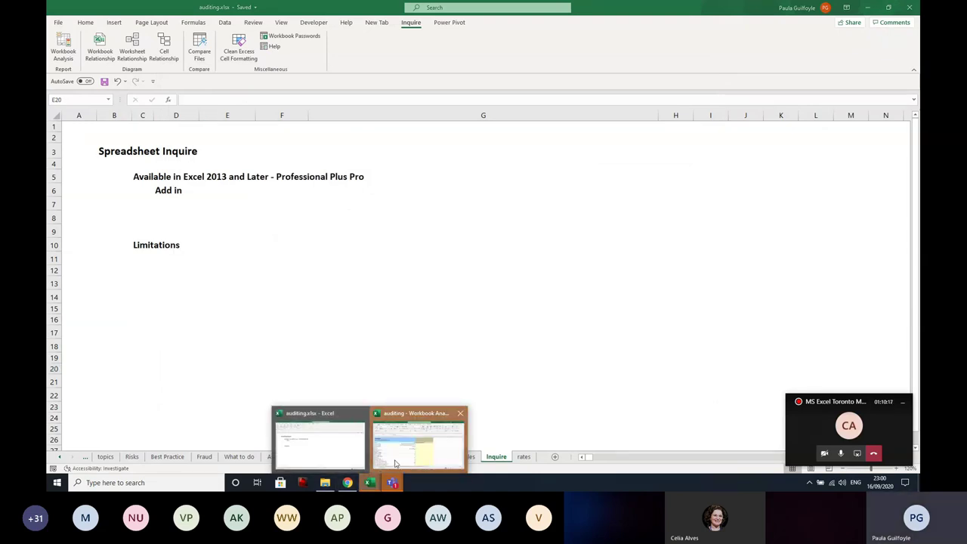
left_click(392, 464)
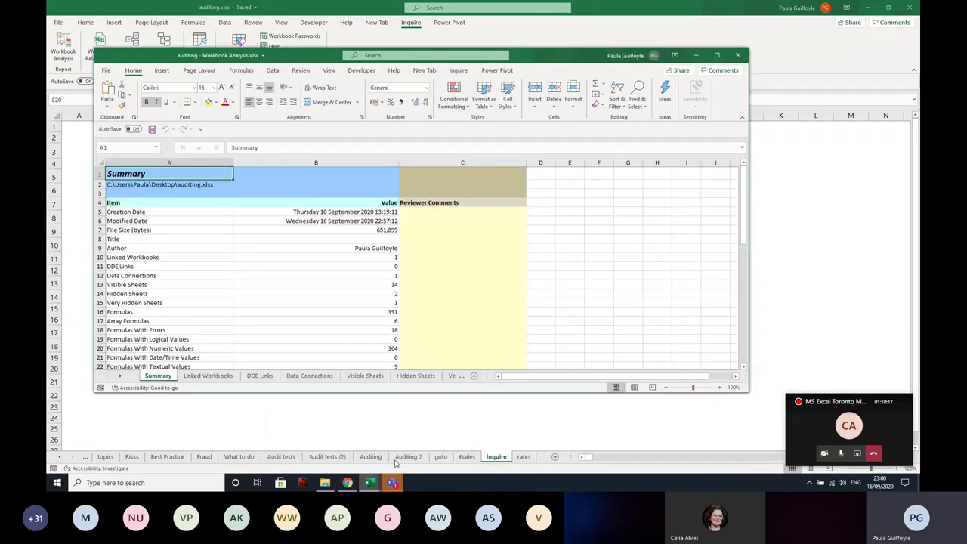
left_click(717, 56)
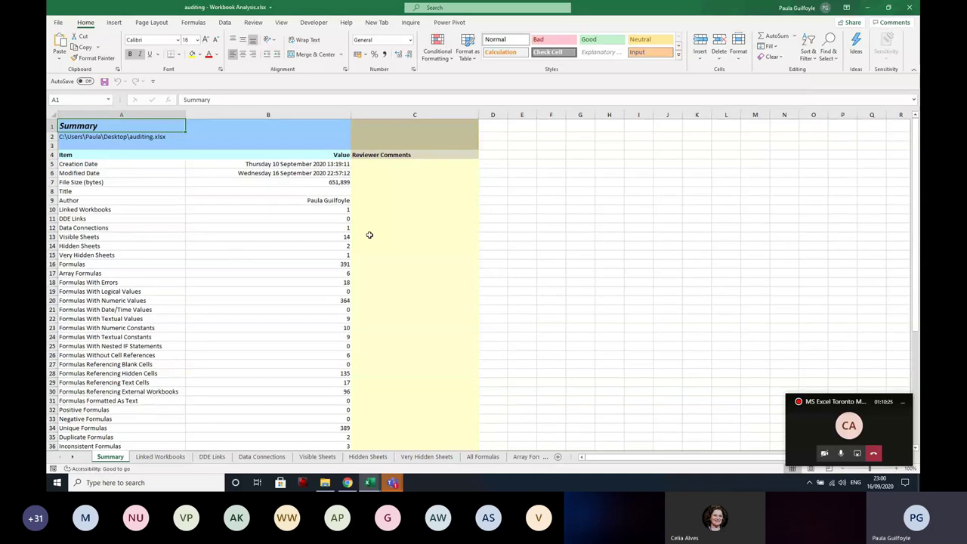
Review the exported Summary, Linked Workbooks, Data Connections, Hidden Sheets and Very Hidden Sheets worksheets.
left_click(161, 457)
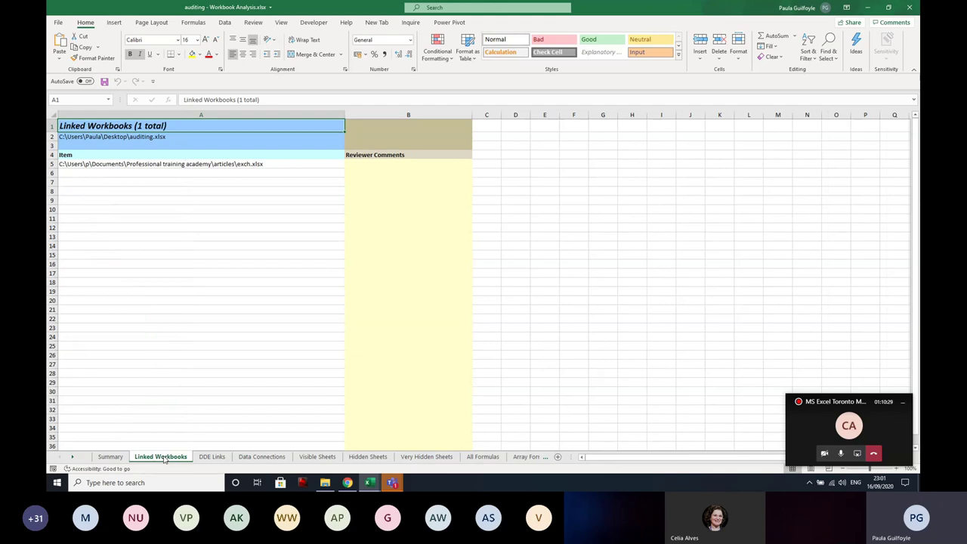
left_click(112, 458)
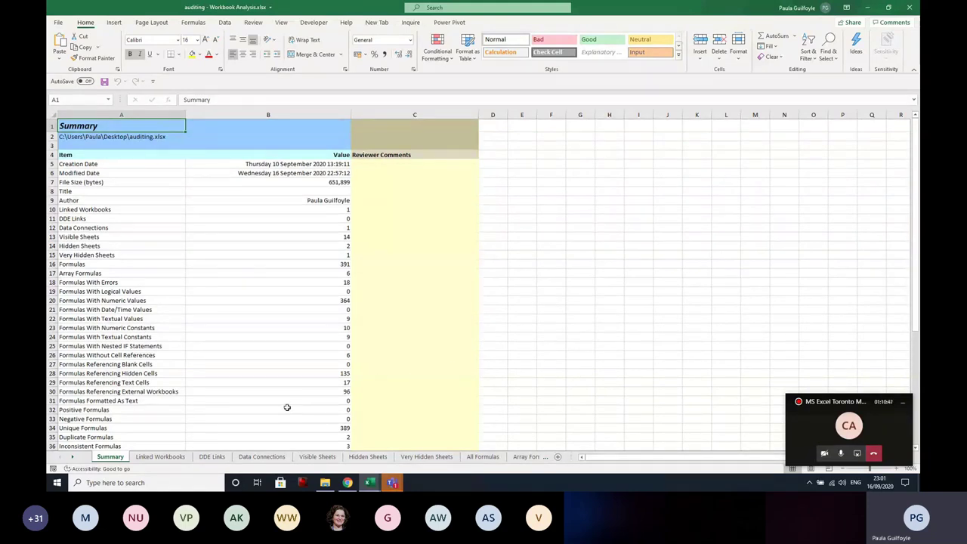
left_click(168, 458)
left_click(249, 458)
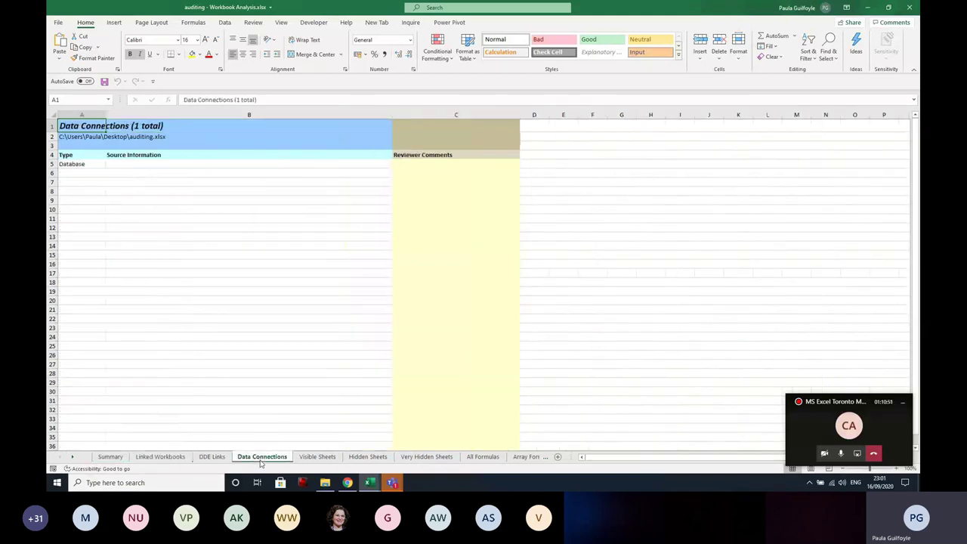
left_click(368, 458)
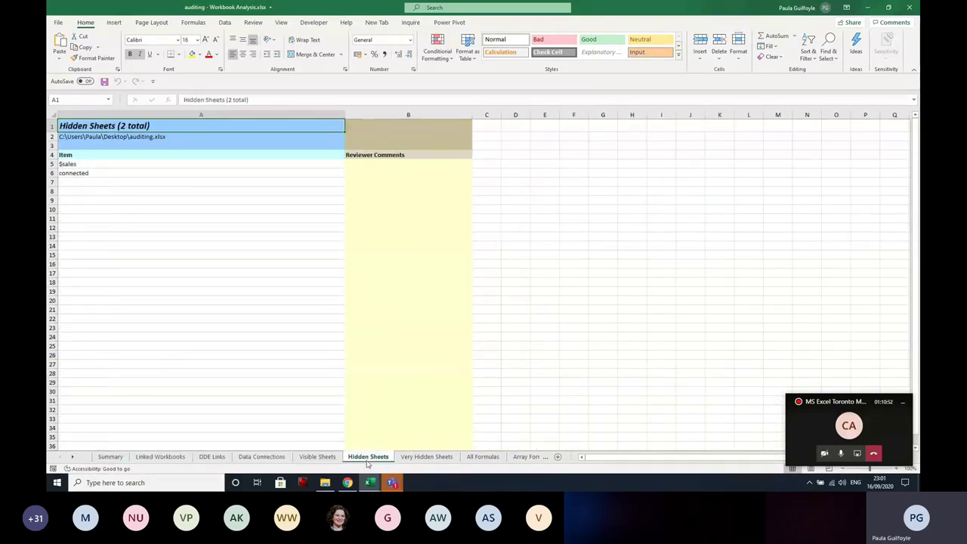
left_click(87, 173)
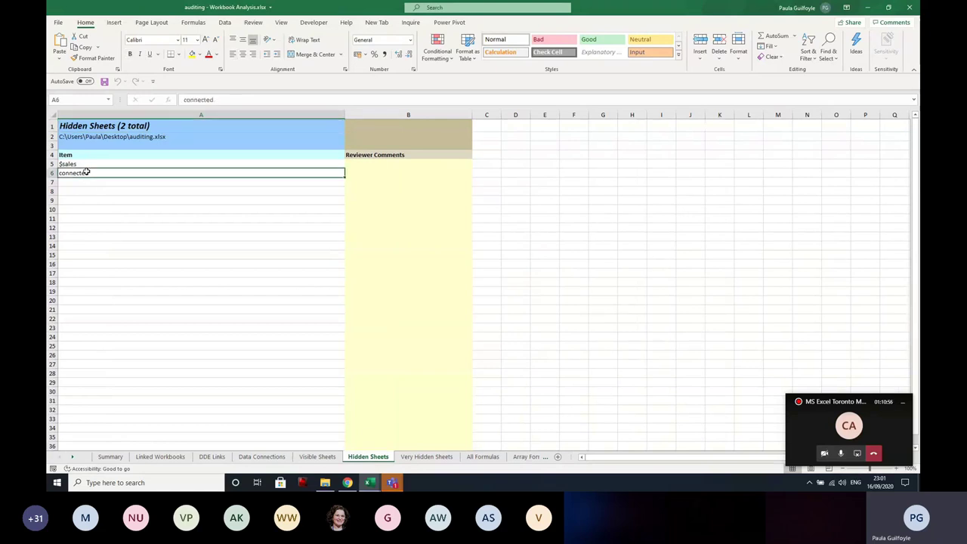
left_click(427, 457)
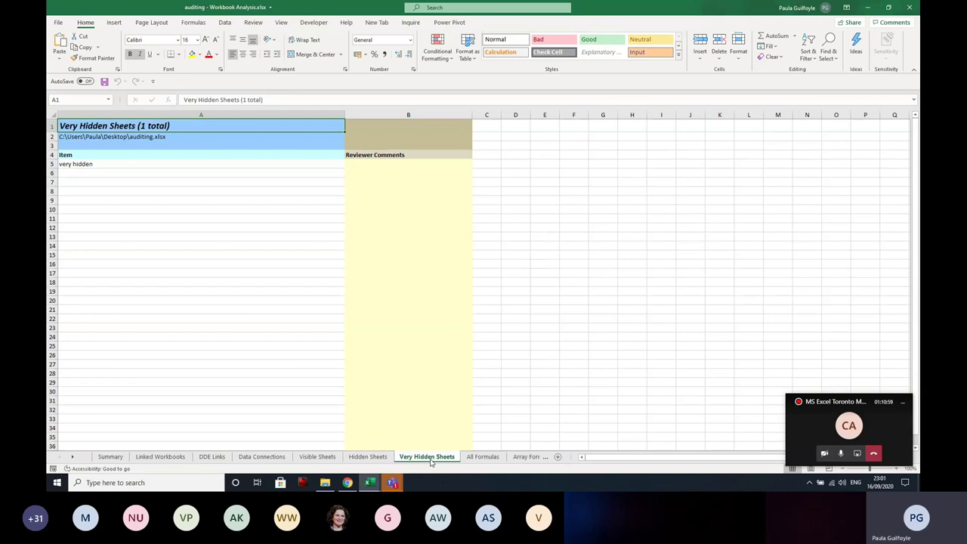
Review the exported All Formulas, Array Formulas, Error Formulas and Logical Formulas worksheets.
left_click(488, 457)
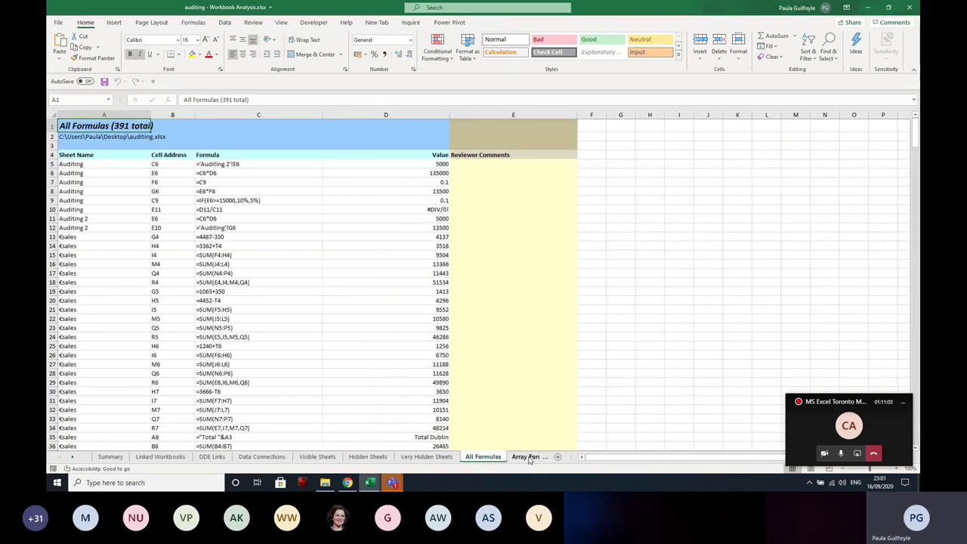
left_click(526, 457)
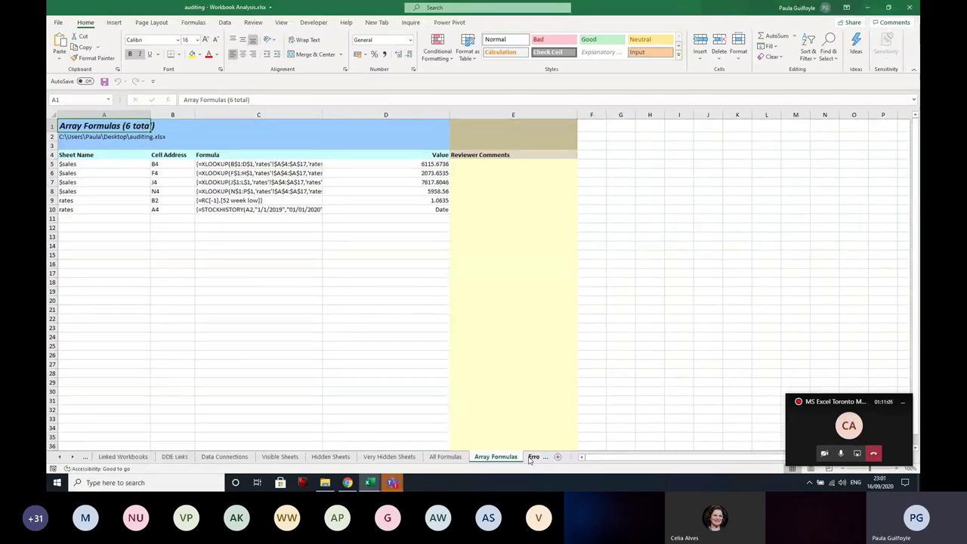
left_click(533, 457)
left_click(526, 457)
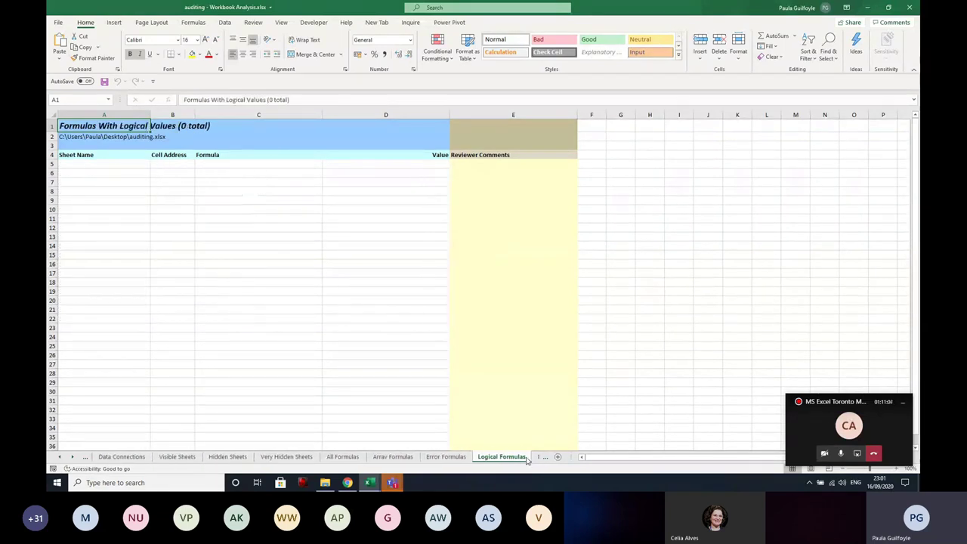
Examine the €sales H11 entry and its reviewer comment cell on the Numeric Constant Formulas sheet, and close the exported workbook.
left_click(72, 457)
left_click_drag(72, 457, 72, 457)
left_click(348, 459)
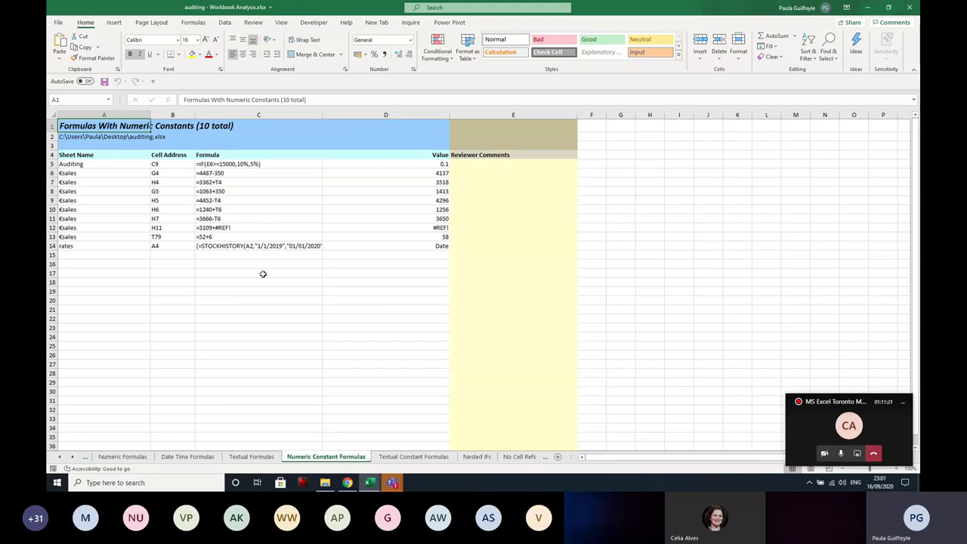
left_click(238, 226)
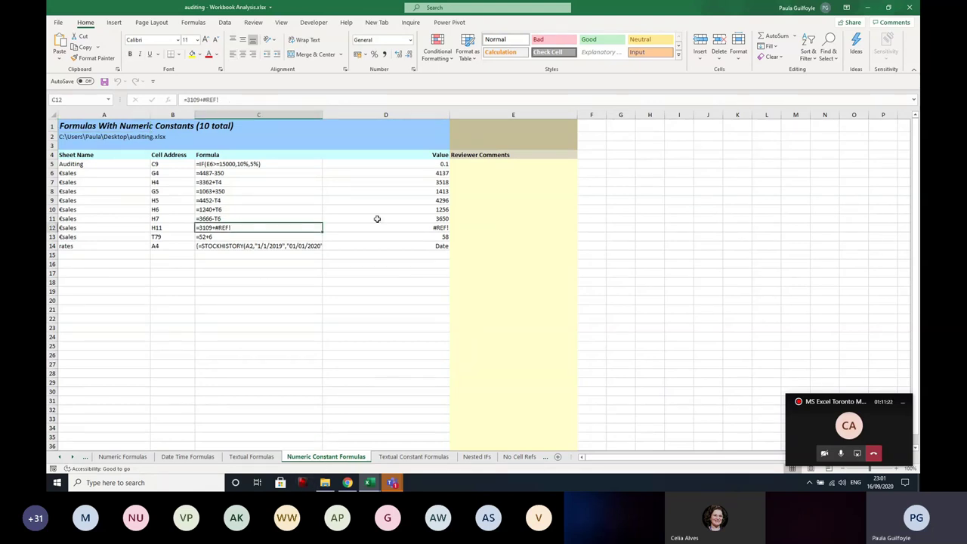
left_click(484, 226)
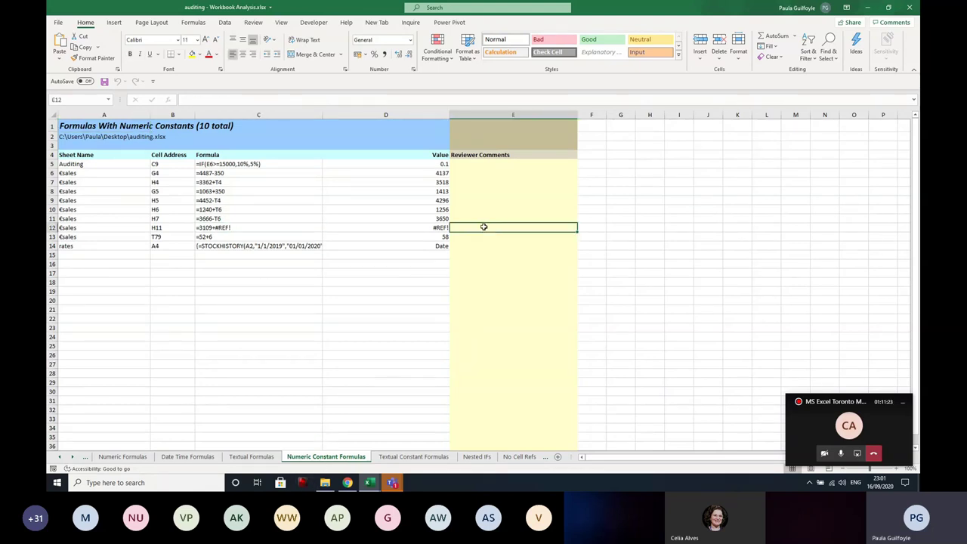
left_click(419, 230)
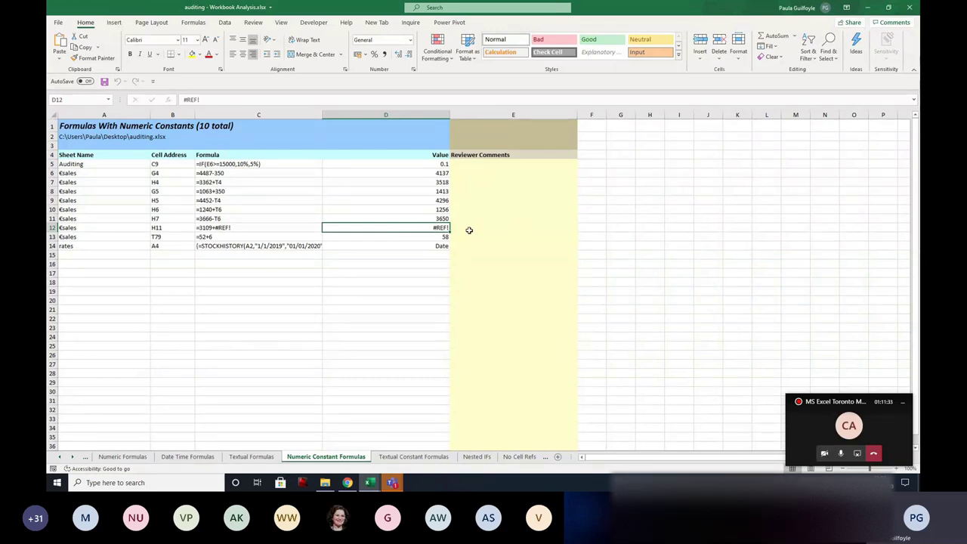
left_click(912, 7)
left_click(912, 7)
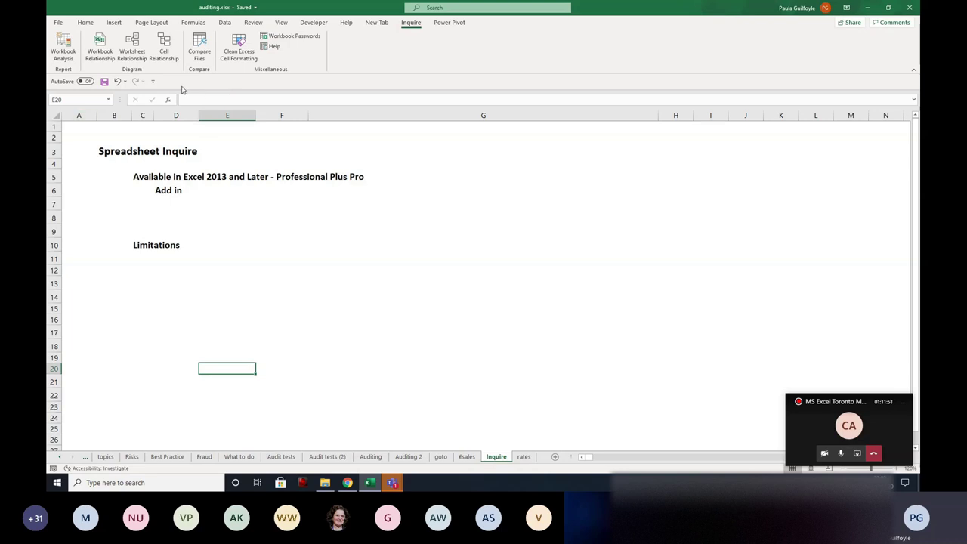
Generate Inquire's Workbook Relationship diagram for auditing.xlsx and inspect its link to exch.xlsx.
left_click(108, 60)
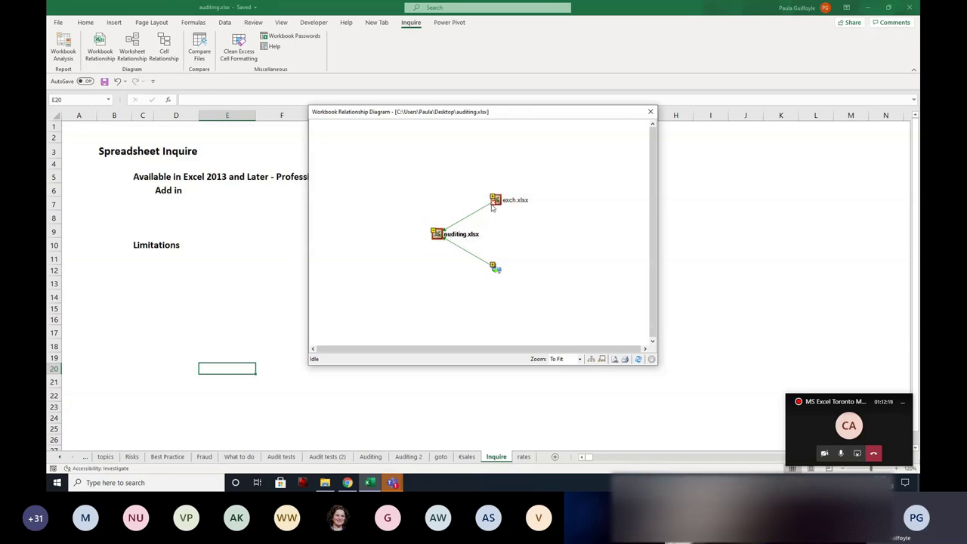
mouse_move(496, 204)
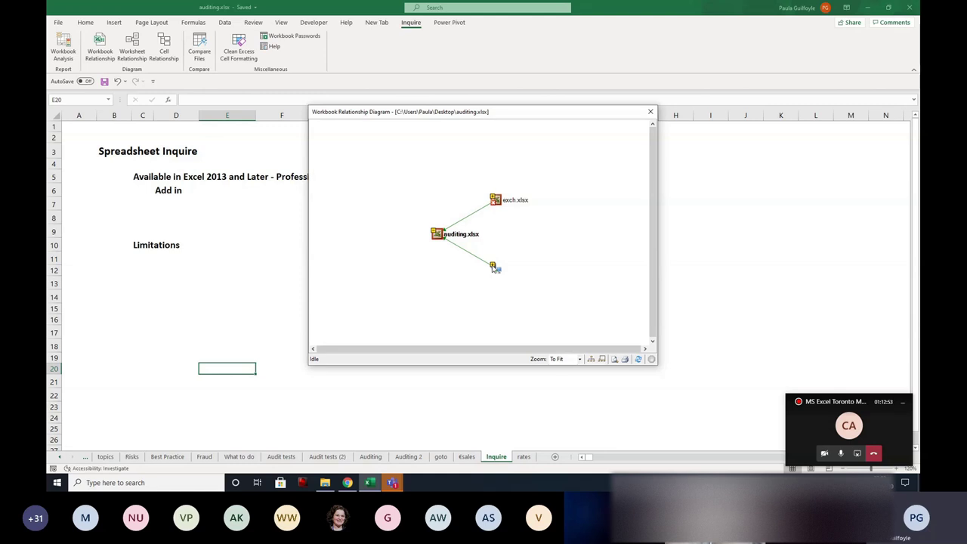
Generate Inquire's Worksheet Relationship diagram for auditing.xlsx and inspect the links around Auditing, $sales and the very hidden sheet.
left_click(650, 112)
left_click(127, 48)
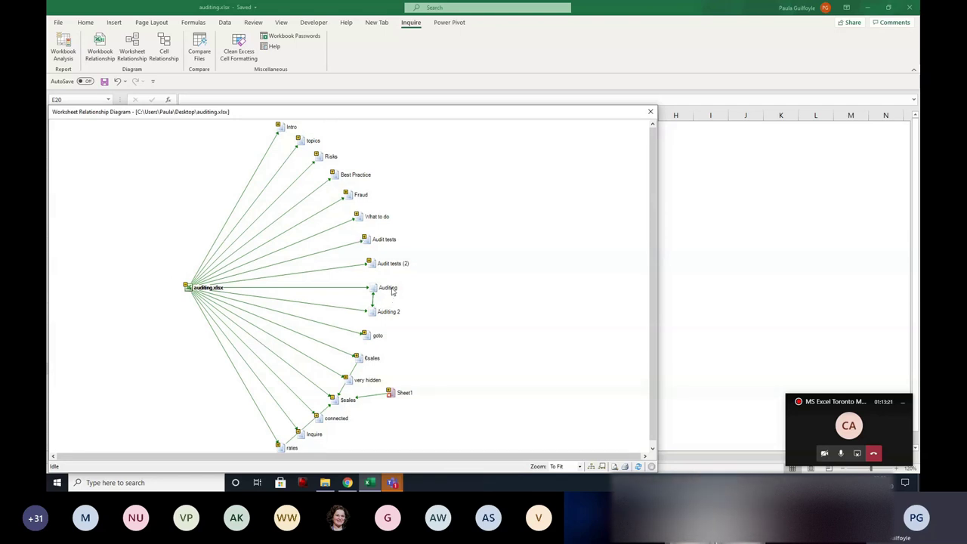
mouse_move(392, 292)
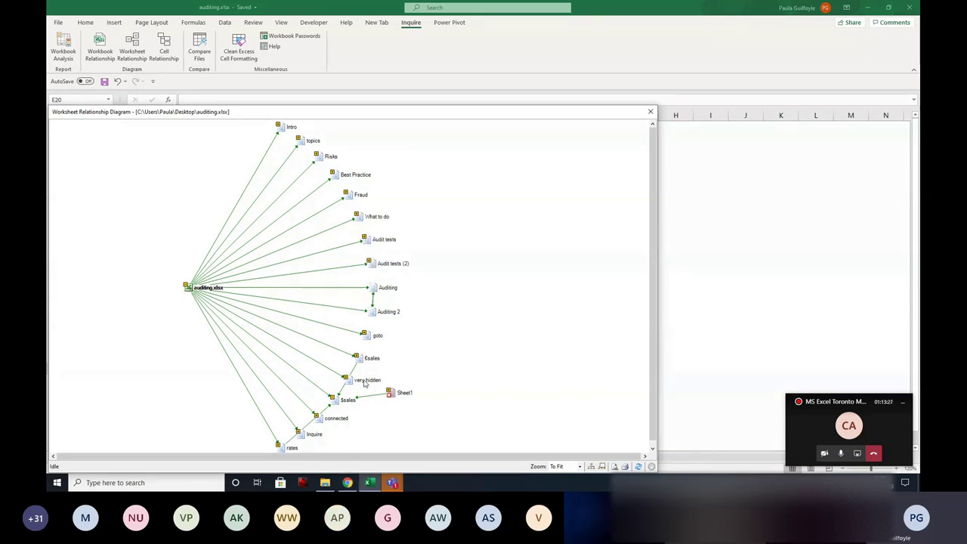
mouse_move(345, 403)
mouse_move(368, 383)
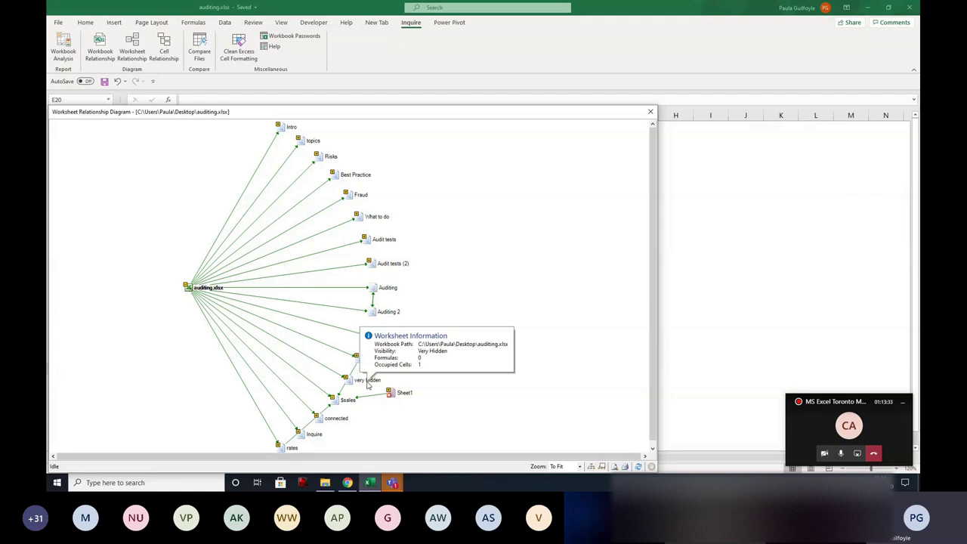
left_click(650, 114)
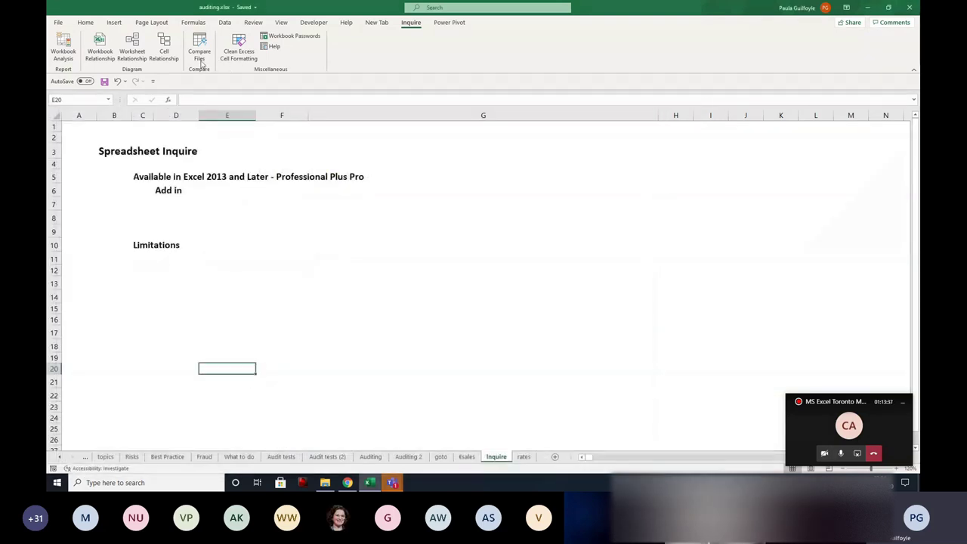
Generate the Cell Relationship diagram for E20, tracing both directions across sheets and workbooks to 2 levels, and expand its node.
left_click(164, 47)
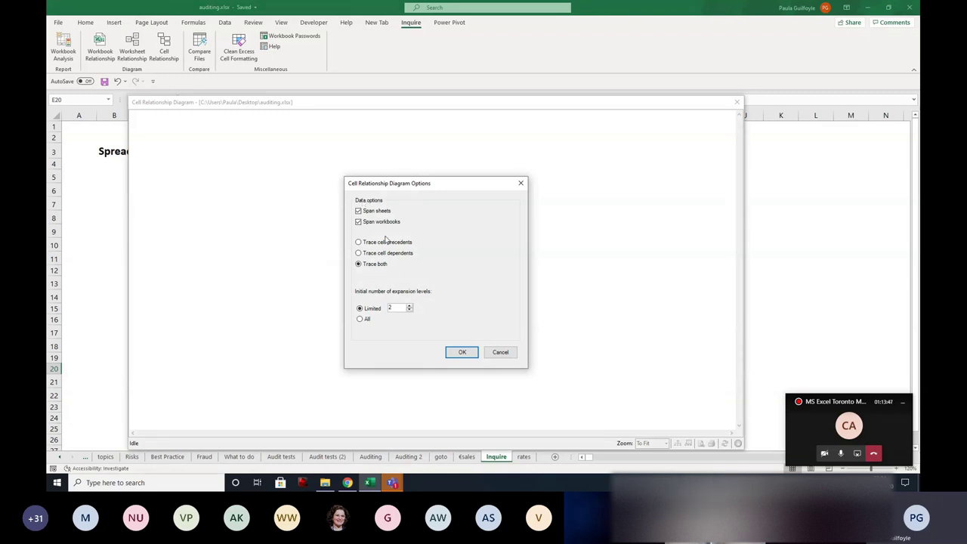
left_click(462, 353)
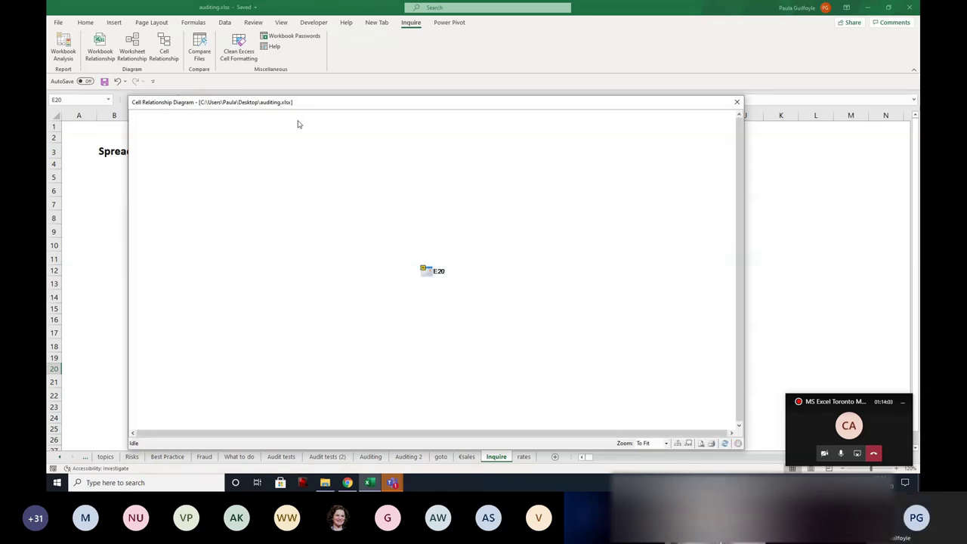
left_click(427, 275)
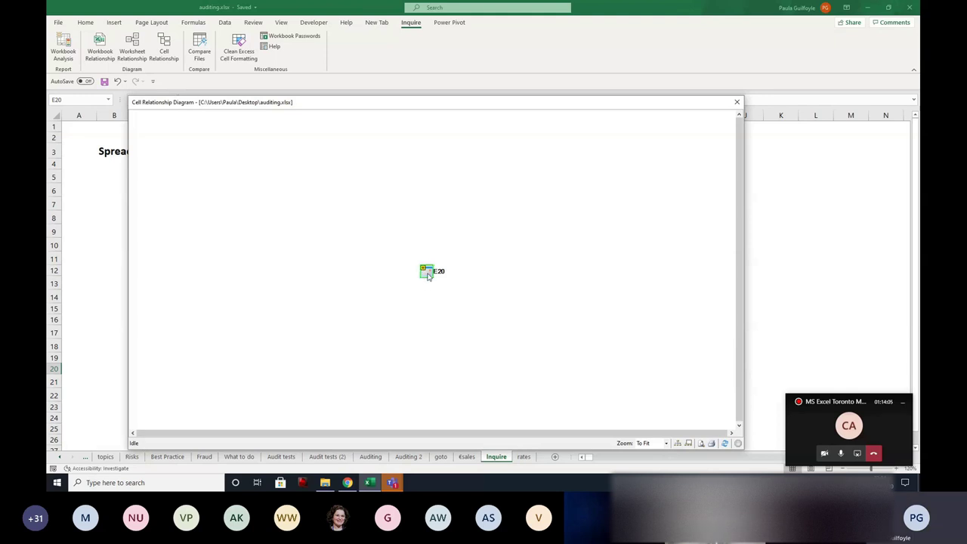
left_click(426, 273)
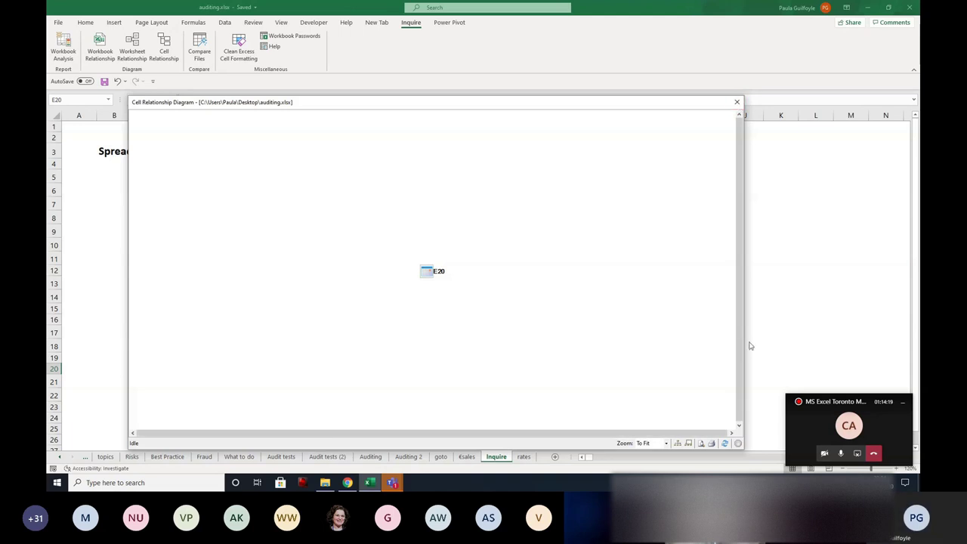
left_click(737, 103)
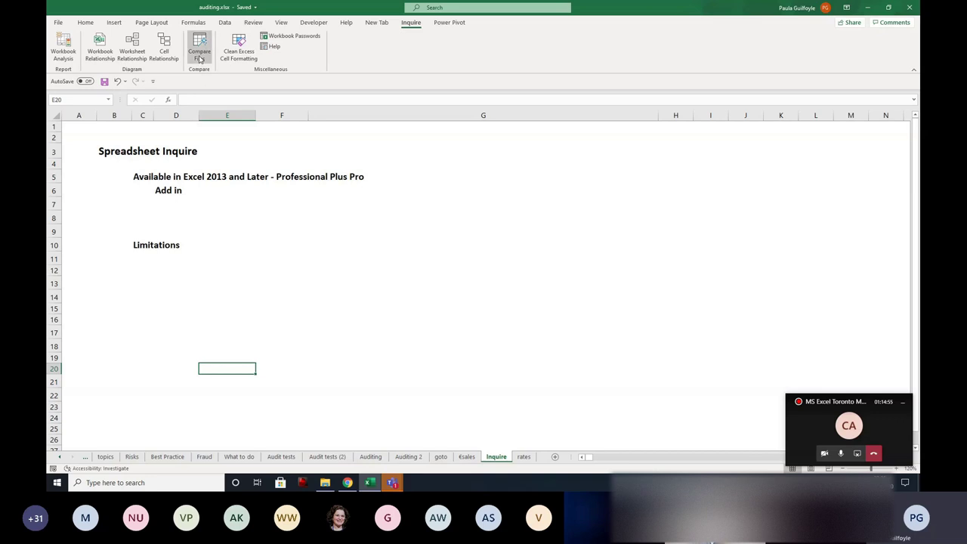
Open the workbooks Spreadsheet+Inq+1.xlsx and Spreadsheet+Inq+2.xlsx from File Explorer.
left_click(324, 488)
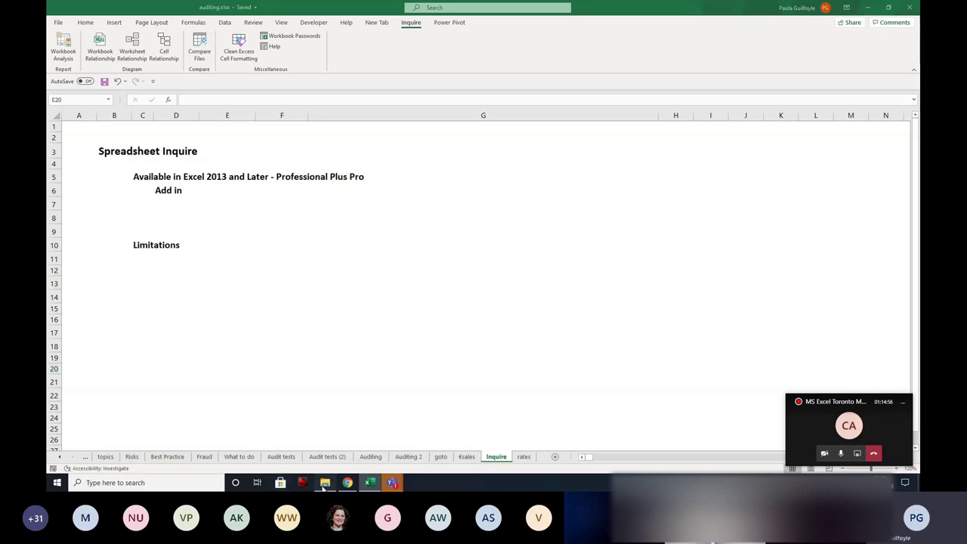
double_click(189, 72)
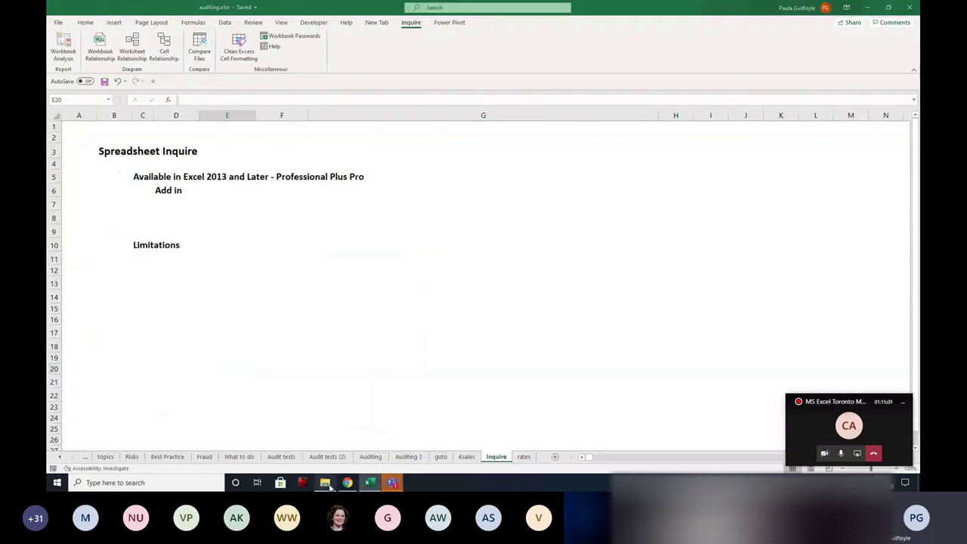
left_click(325, 483)
double_click(187, 92)
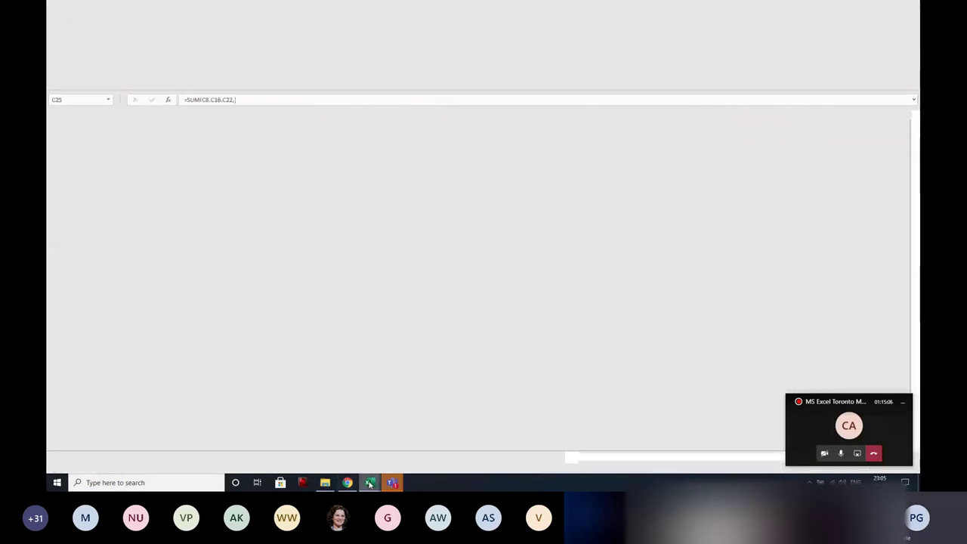
Review the €sales sheets of Spreadsheet+Inq+1.xlsx and Spreadsheet+Inq+2.xlsx, plus the Log sheet of the second workbook.
mouse_move(370, 485)
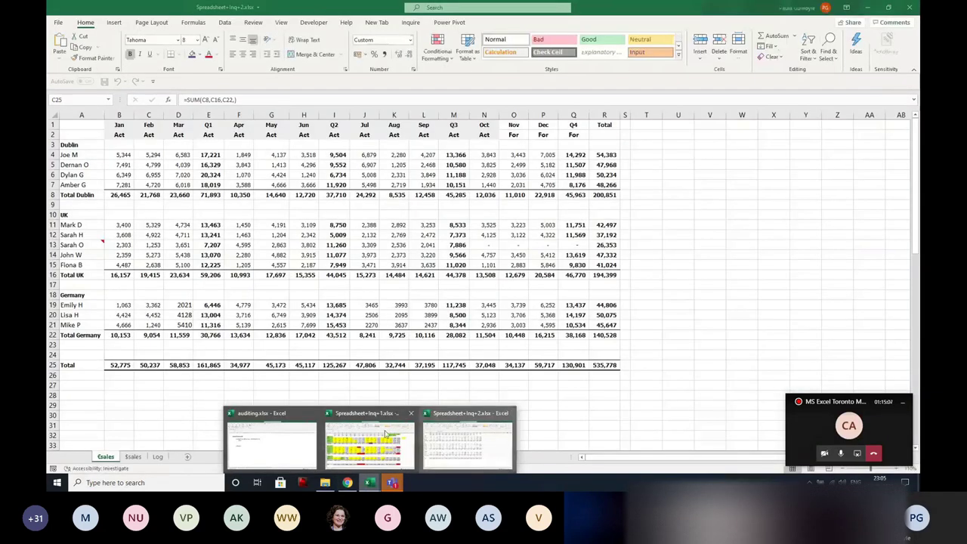
left_click(376, 434)
left_click(854, 257)
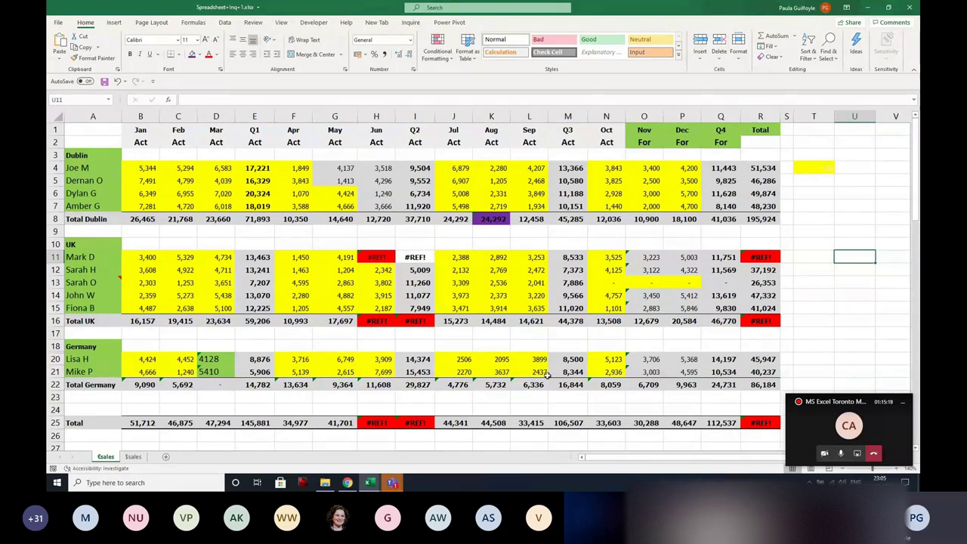
mouse_move(370, 484)
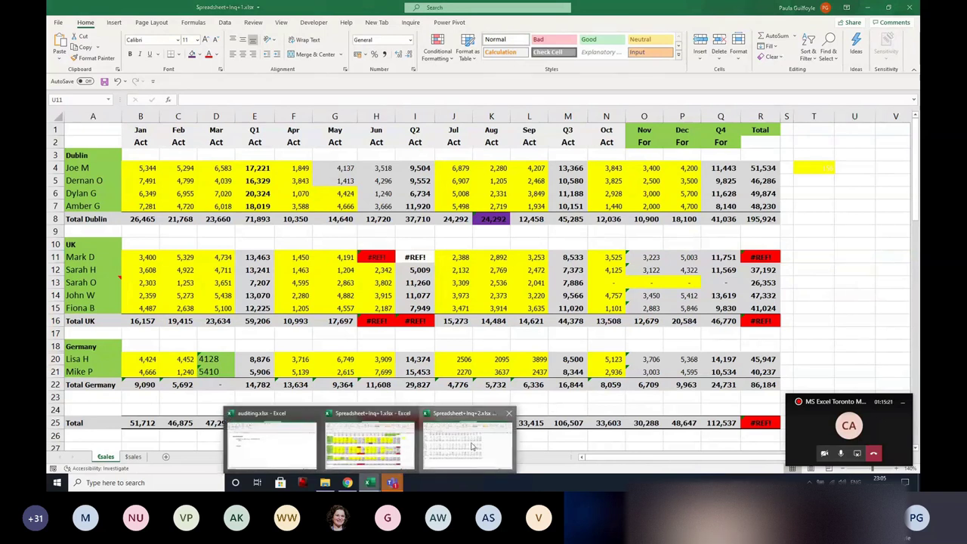
left_click(446, 452)
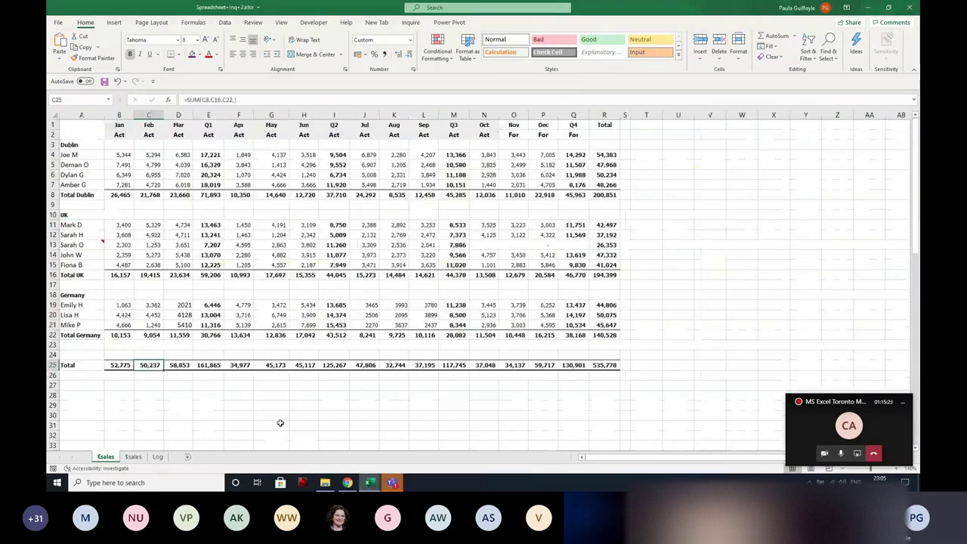
left_click(158, 457)
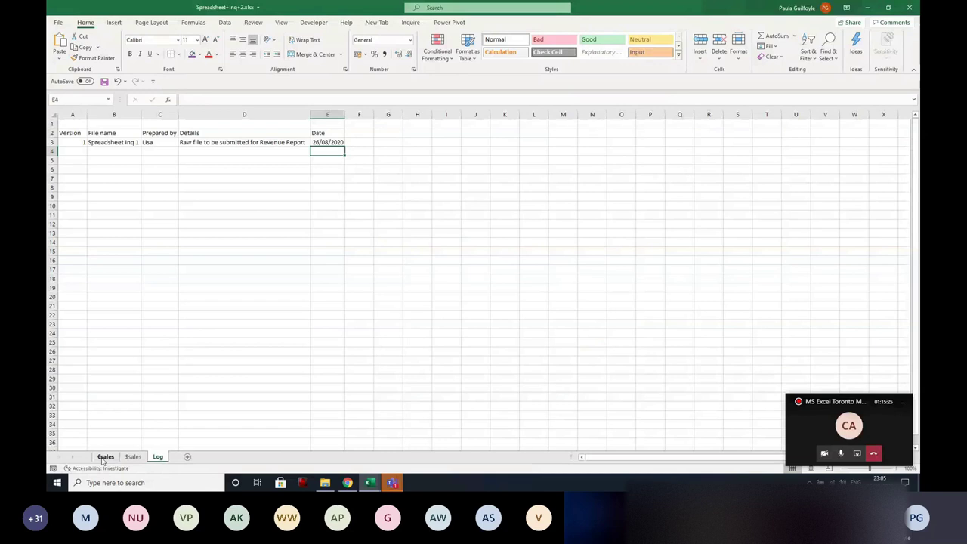
left_click(105, 457)
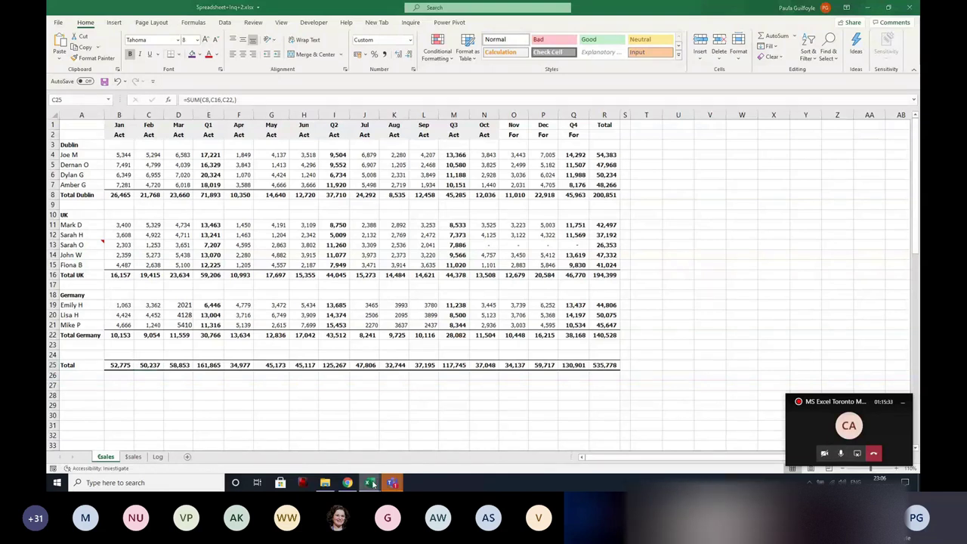
From Spreadsheet+Inq+1.xlsx, run Inquire's Compare Files against Spreadsheet+Inq+2.xlsx, saving the pending changes in both workbooks.
mouse_move(370, 482)
left_click(379, 454)
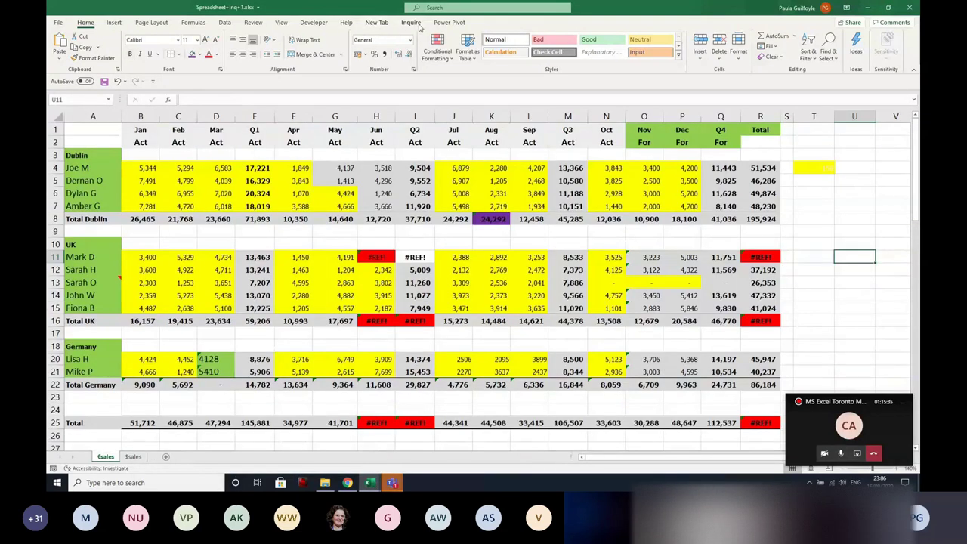
left_click(412, 24)
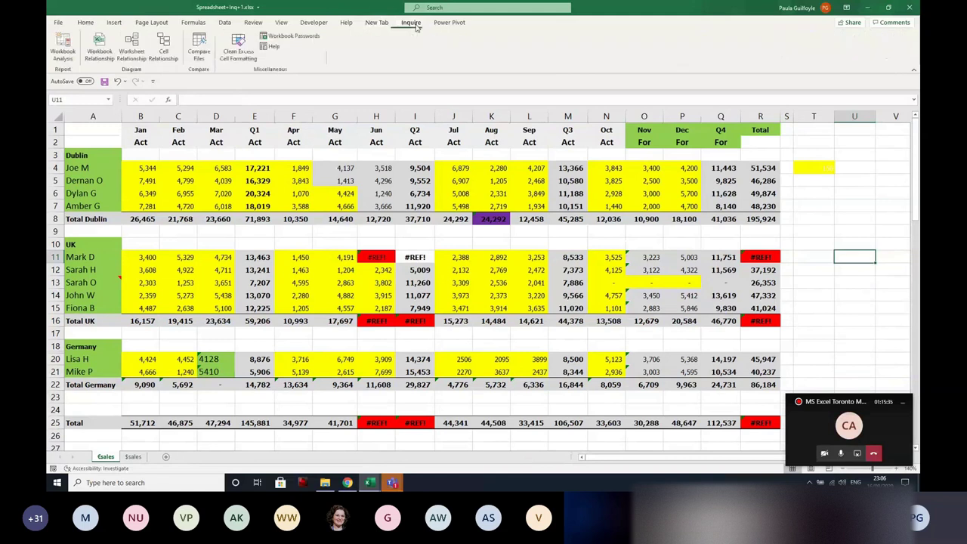
left_click(198, 53)
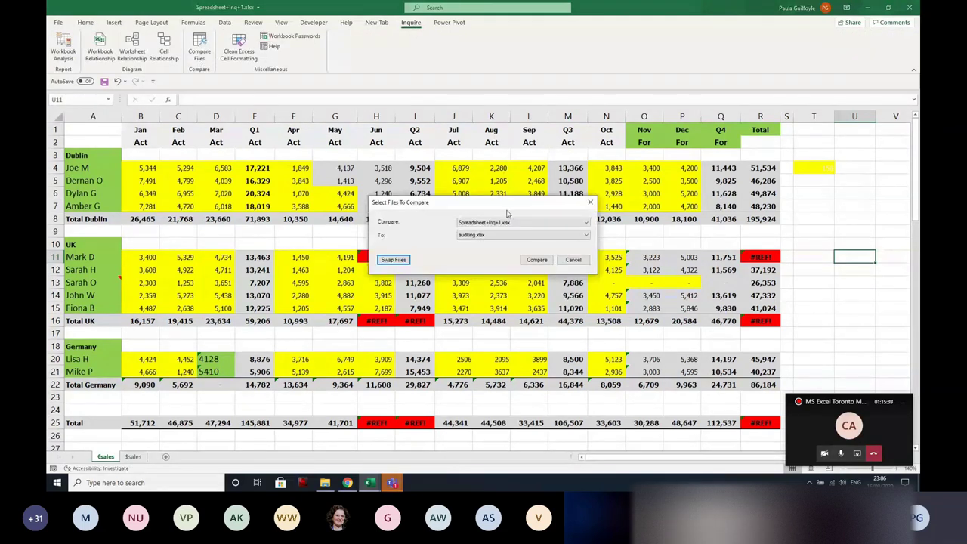
left_click(586, 236)
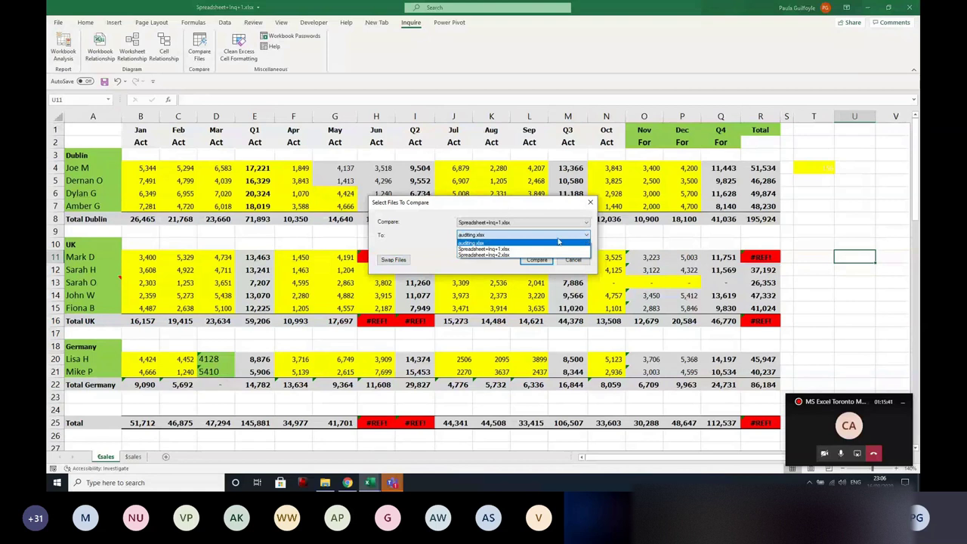
left_click(484, 254)
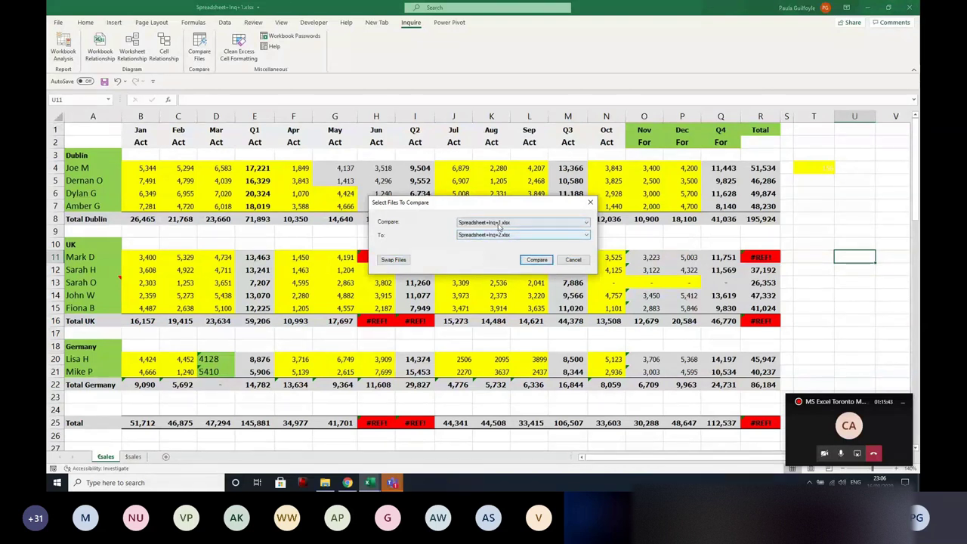
left_click(539, 261)
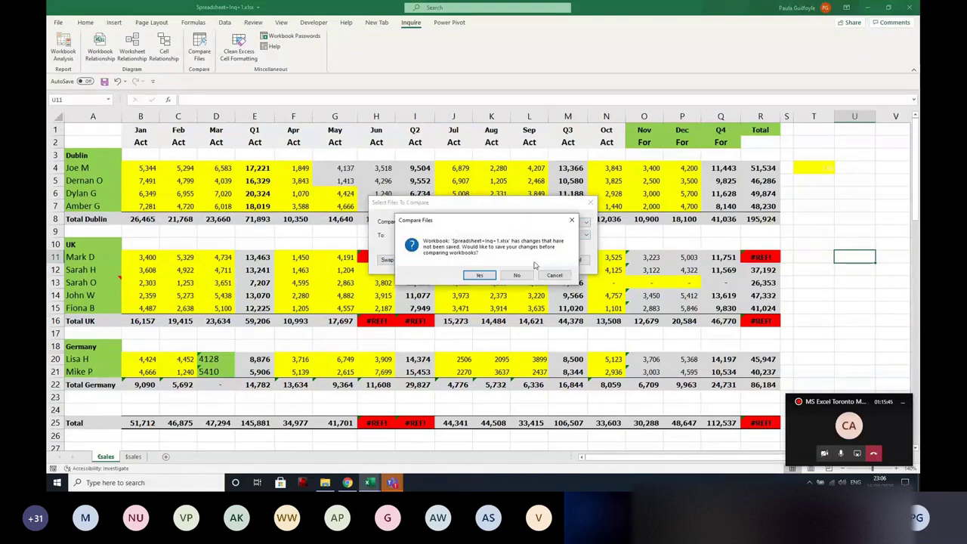
left_click(480, 275)
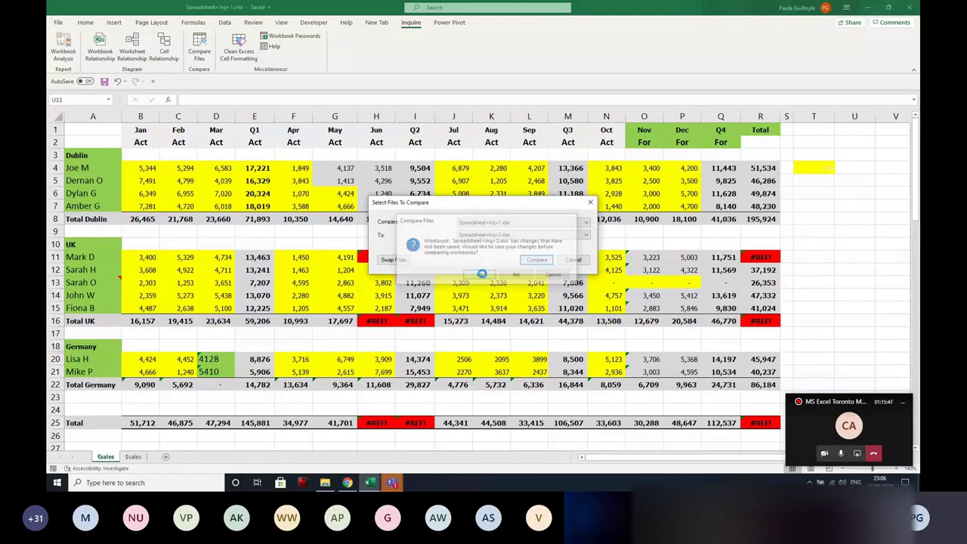
left_click(480, 274)
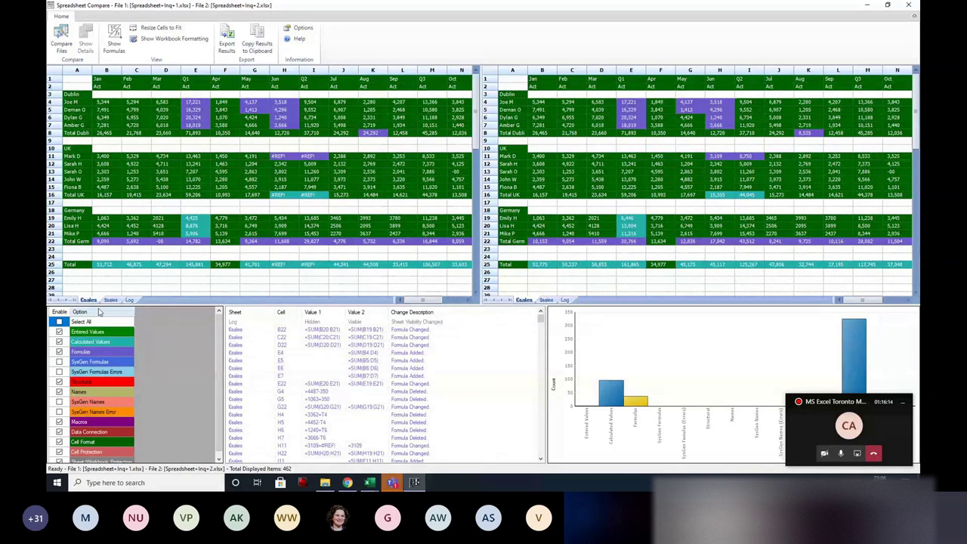
Examine the €sales T4 difference with only Entered Values enabled, and the D22 difference with only Formulas enabled.
left_click(59, 330)
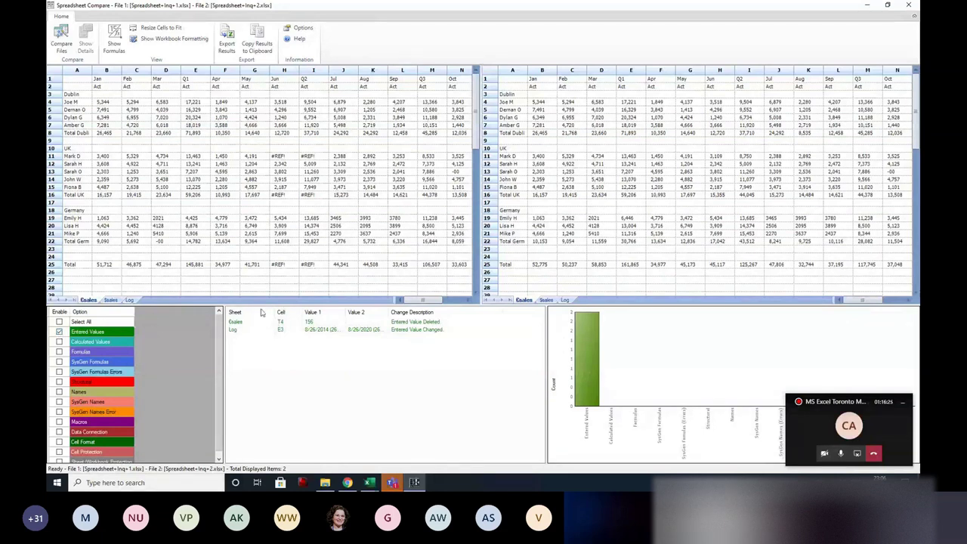
left_click(395, 323)
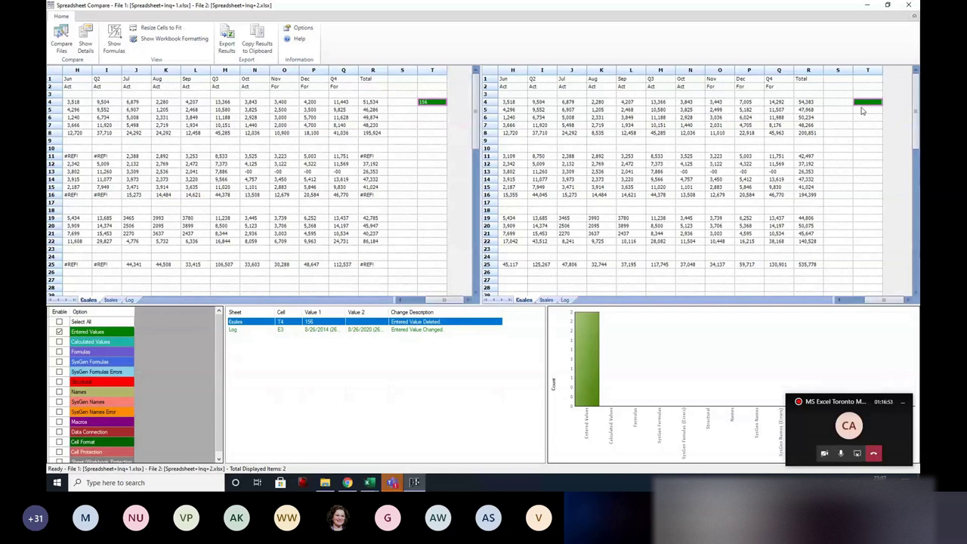
left_click(59, 351)
left_click(59, 331)
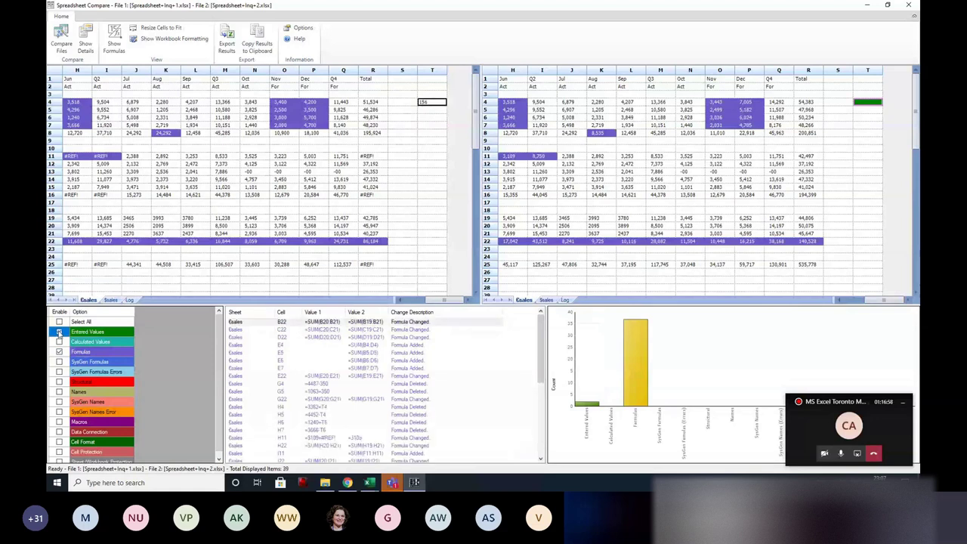
left_click(408, 337)
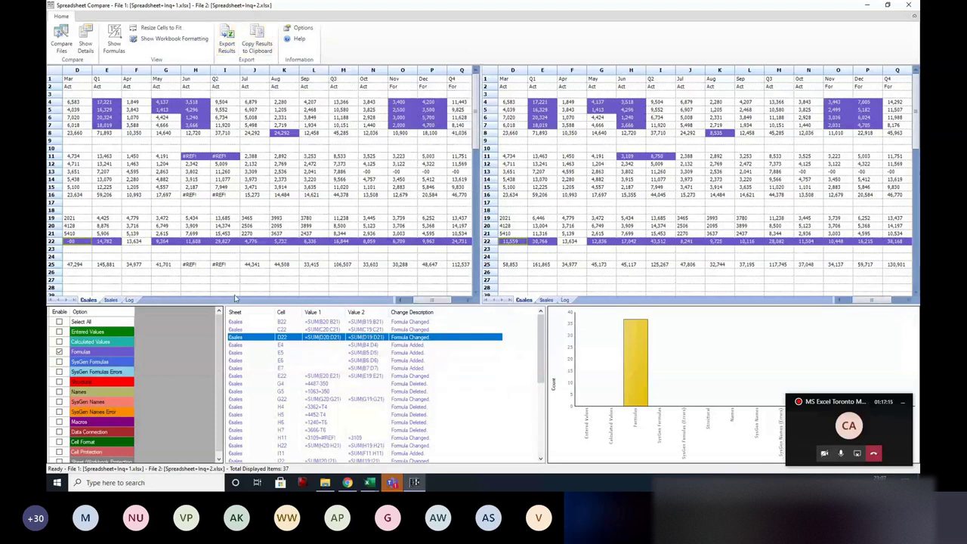
left_click(190, 321)
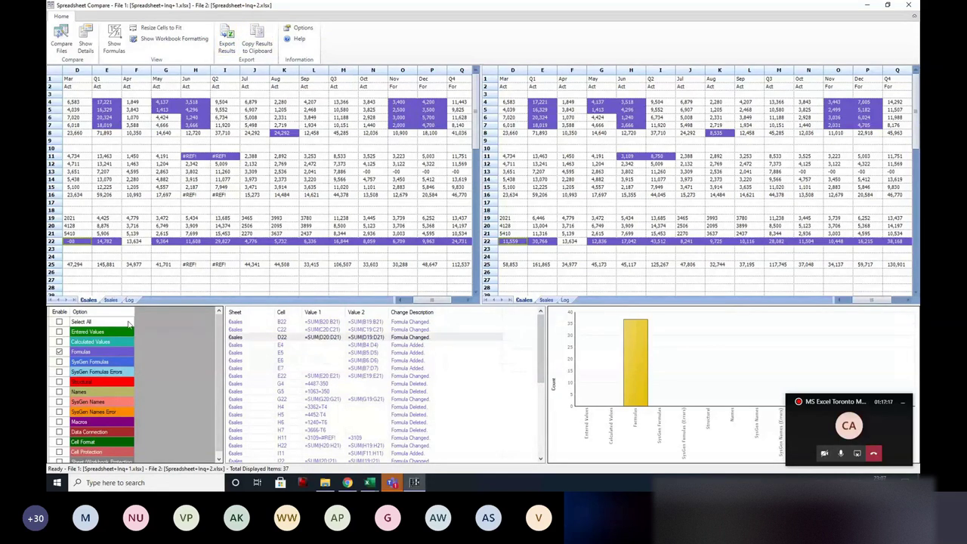
With all difference options enabled, view the details of the €sales C22 formula change and show formulas in both compared grids.
left_click(59, 321)
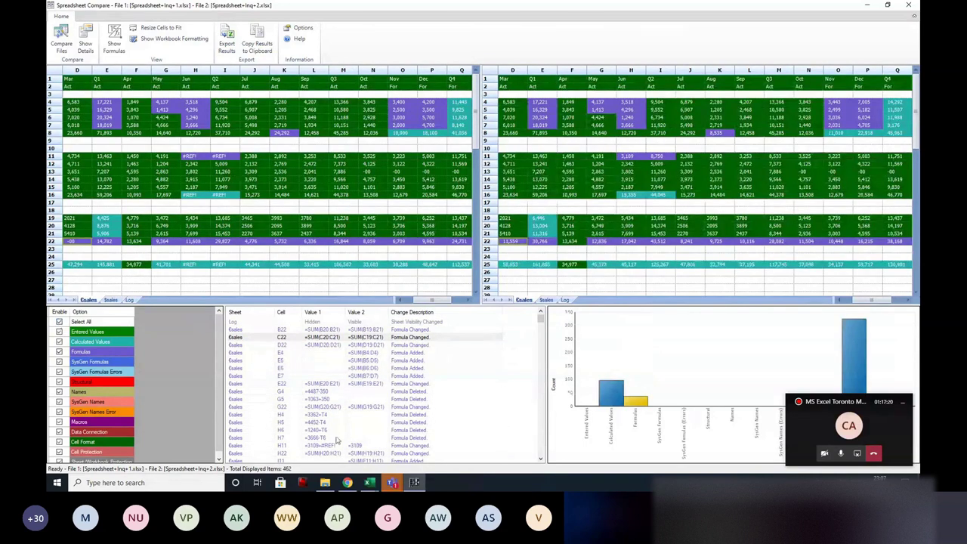
left_click(87, 49)
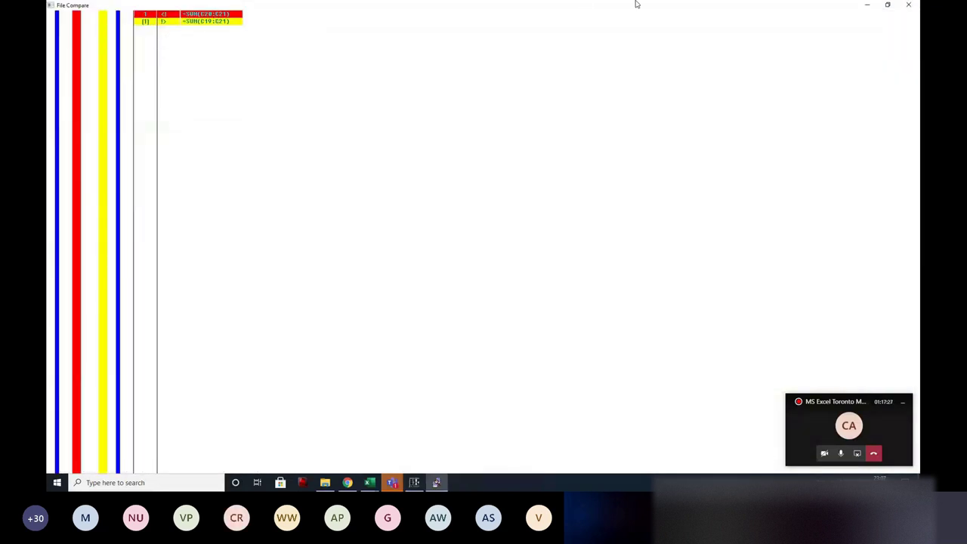
left_click(867, 6)
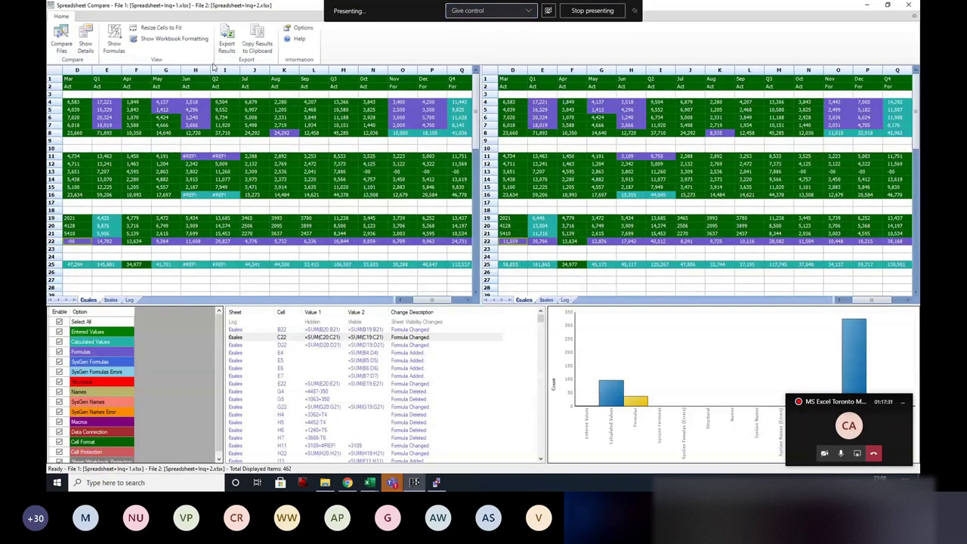
left_click(114, 37)
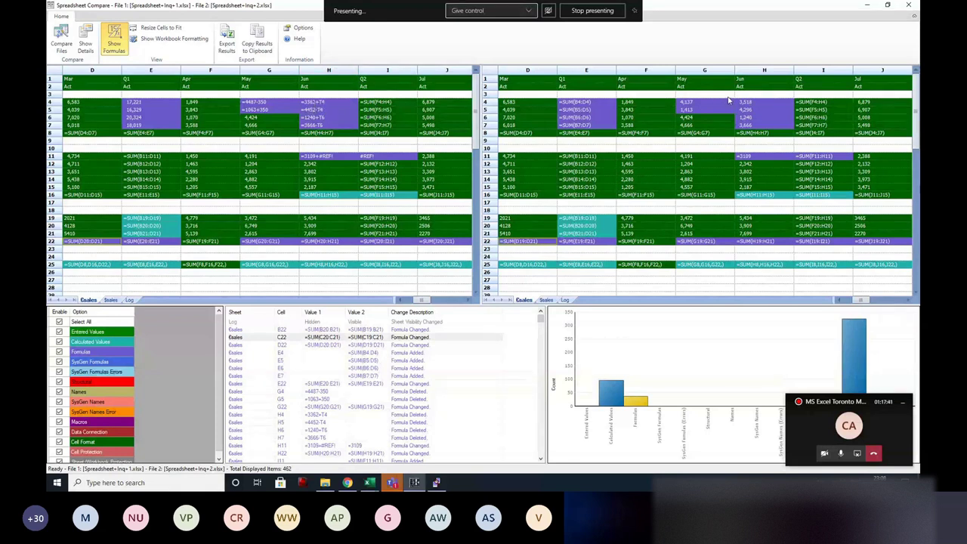
Switch the compared grids back to values, and close Spreadsheet Compare and both Spreadsheet+Inq workbooks.
left_click(120, 49)
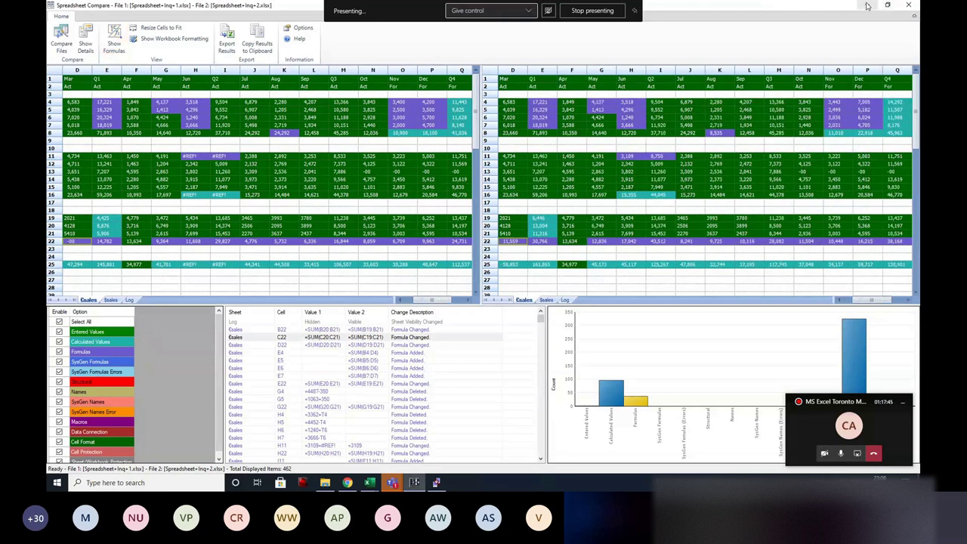
left_click(912, 11)
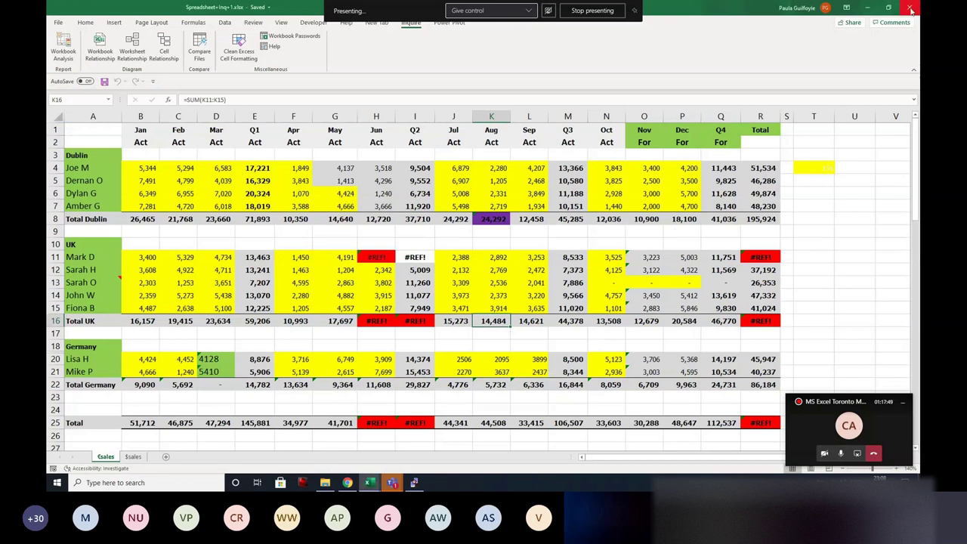
left_click(912, 9)
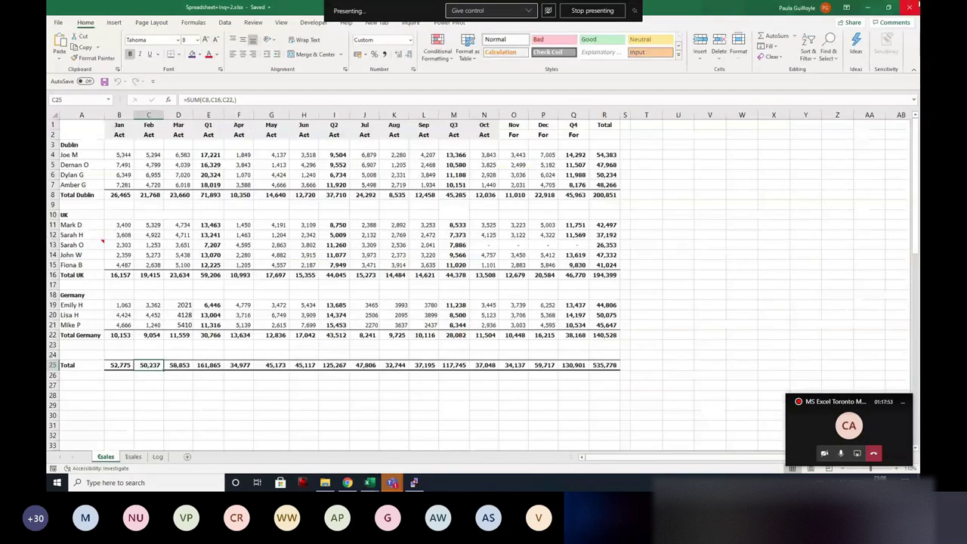
left_click(912, 7)
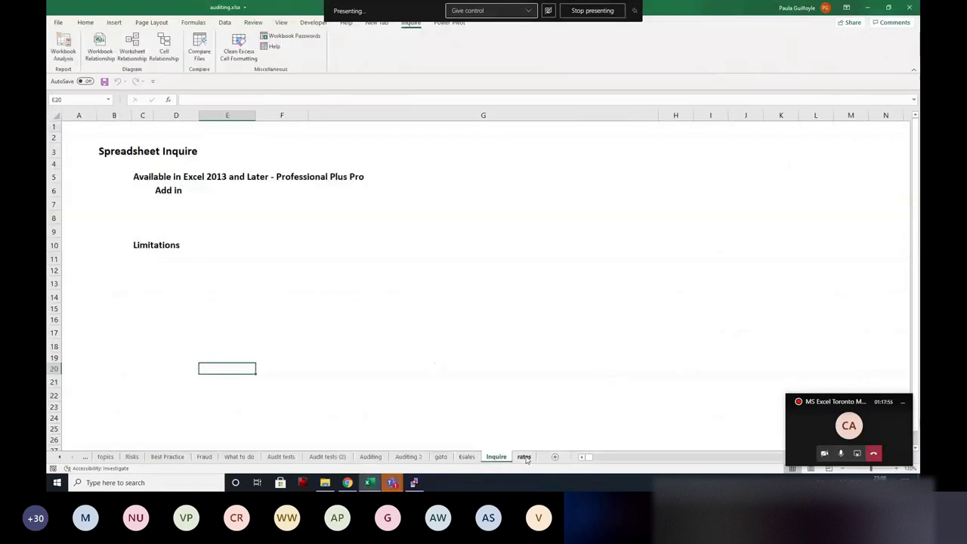
In auditing.xlsx, go from the Inquire sheet's Limitations heading to the rates sheet and view the workbook's queries and connections.
left_click(135, 246)
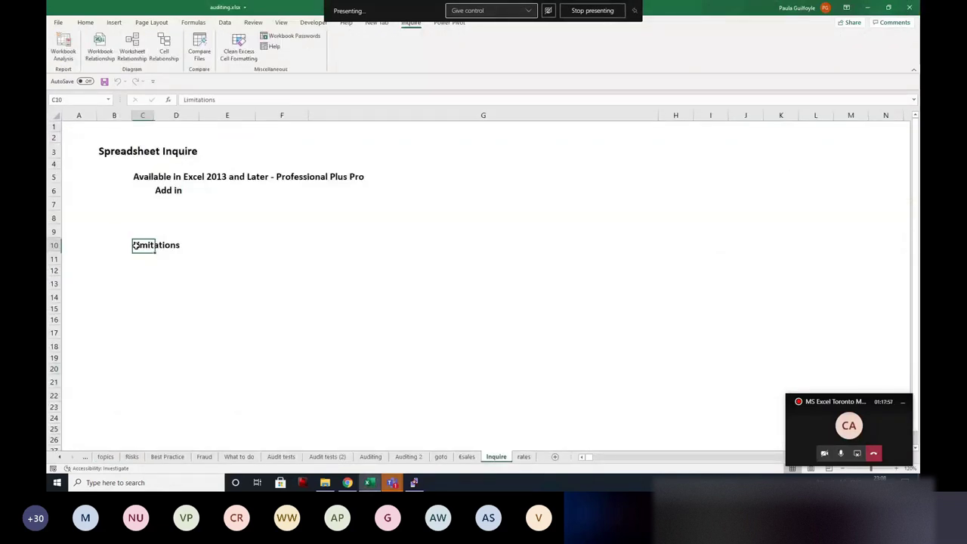
left_click(522, 458)
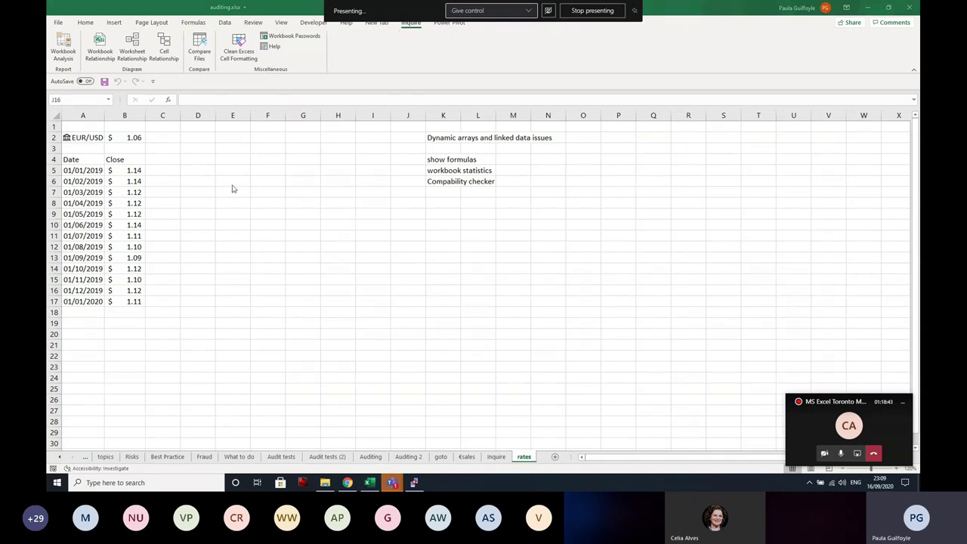
left_click(225, 23)
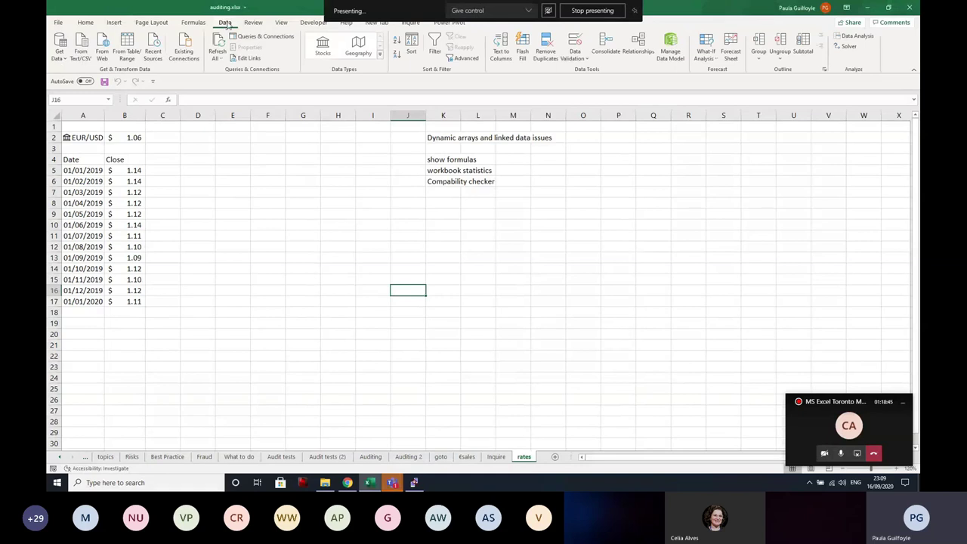
left_click(261, 36)
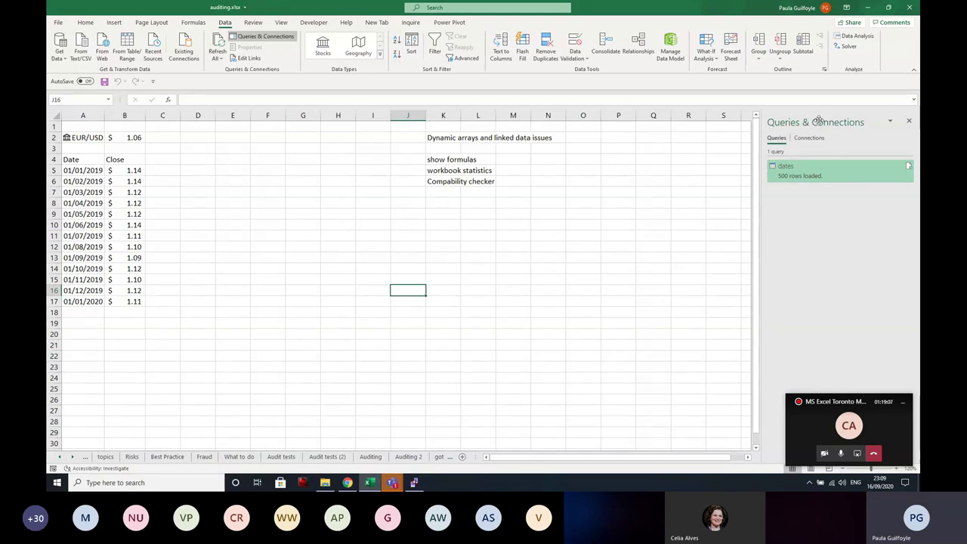
left_click(493, 204)
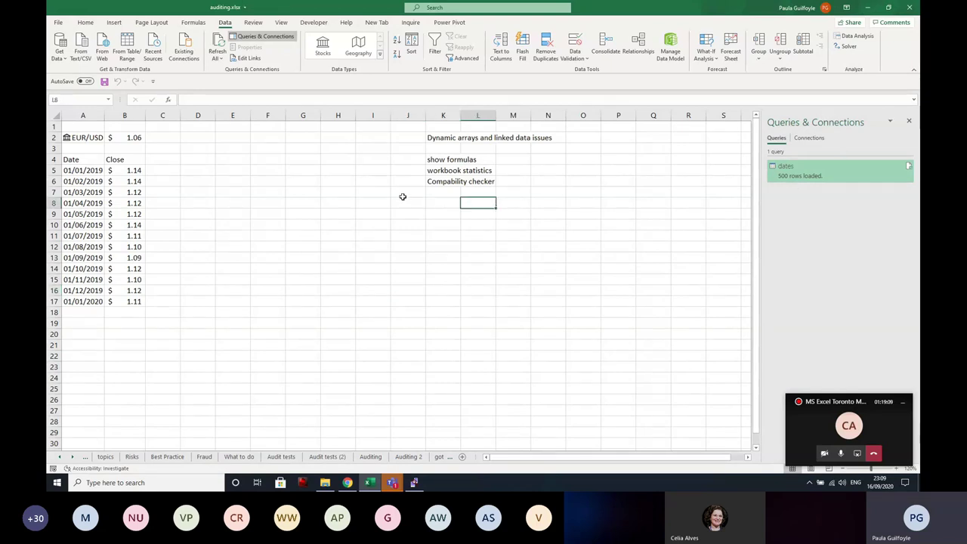
left_click(908, 122)
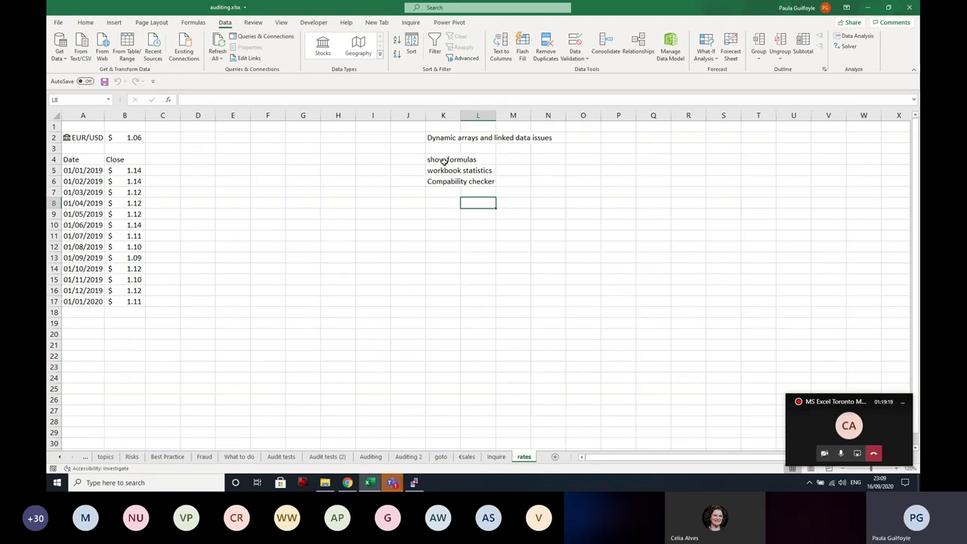
Show the formulas on the rates sheet to inspect them, and return to the value display.
left_click(185, 24)
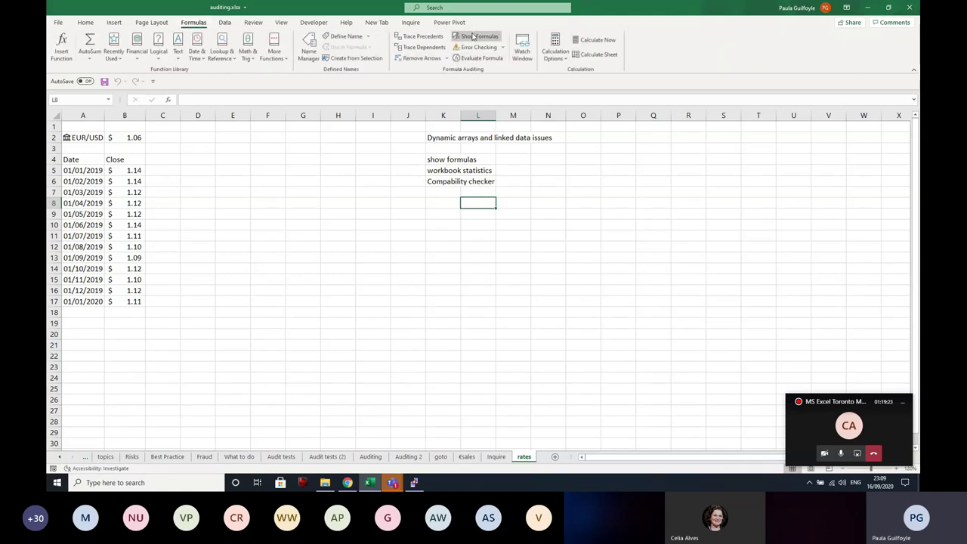
left_click(474, 37)
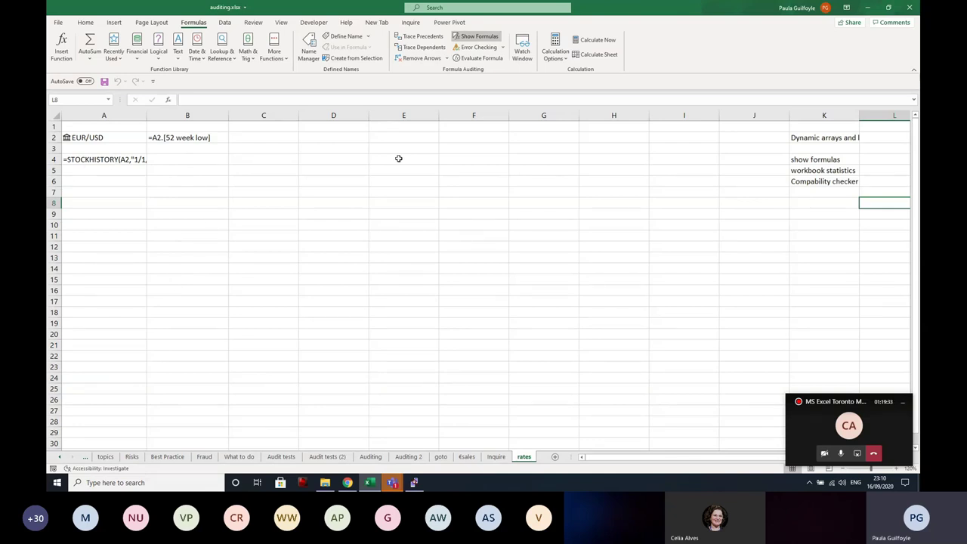
left_click(475, 38)
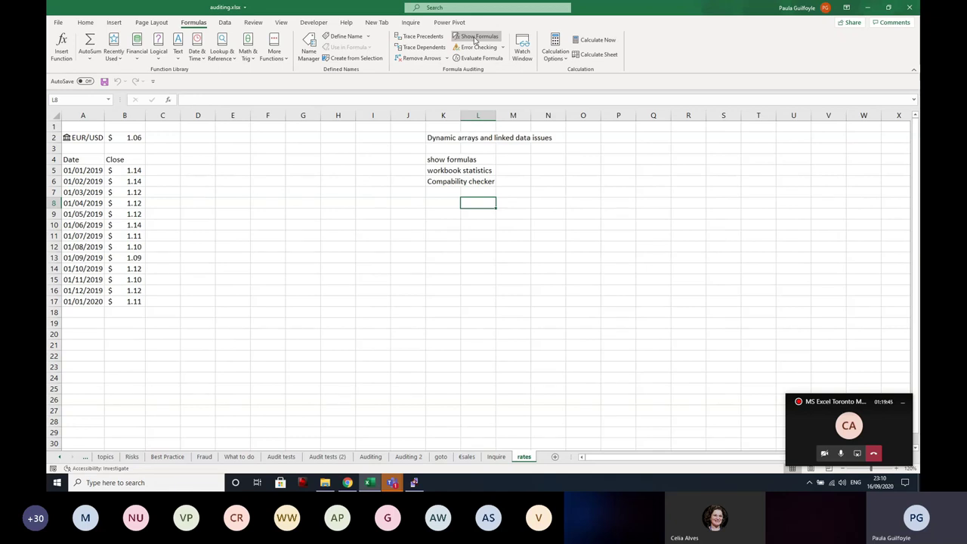
View the Workbook Statistics for the rates sheet and the whole workbook.
left_click(255, 22)
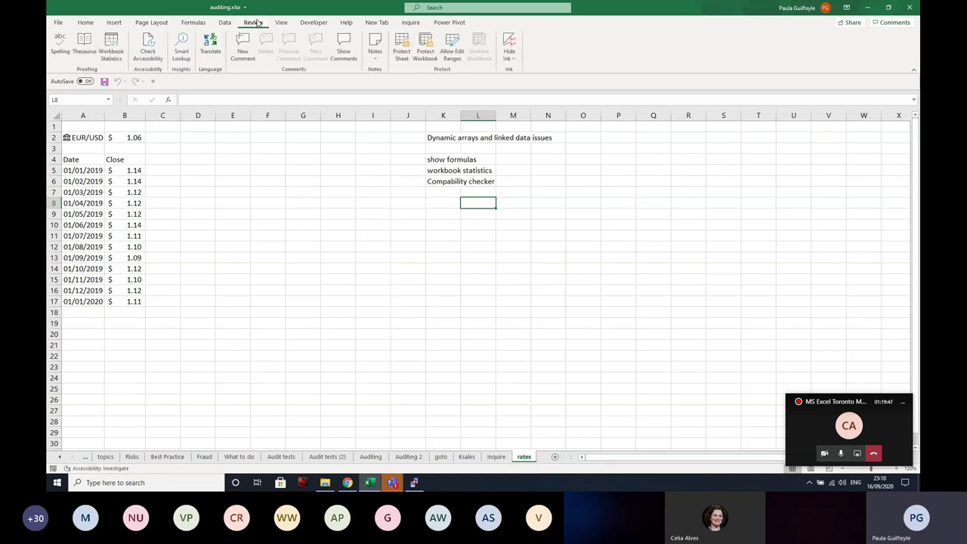
left_click(115, 58)
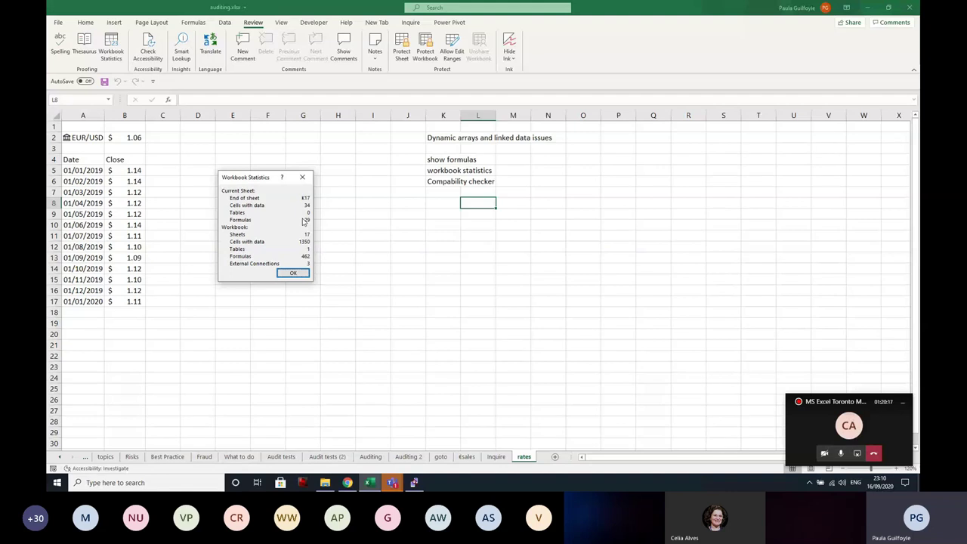
left_click(293, 273)
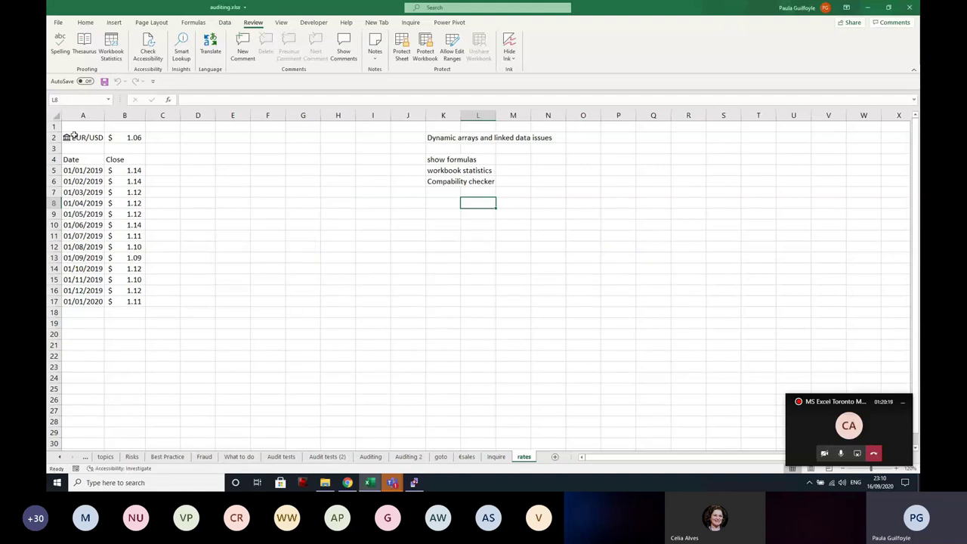
Test the EUR/USD cell with the formula =ISTEXT(A2) in D2 of the rates sheet, and clear D2 again.
left_click(67, 137)
left_click(184, 158)
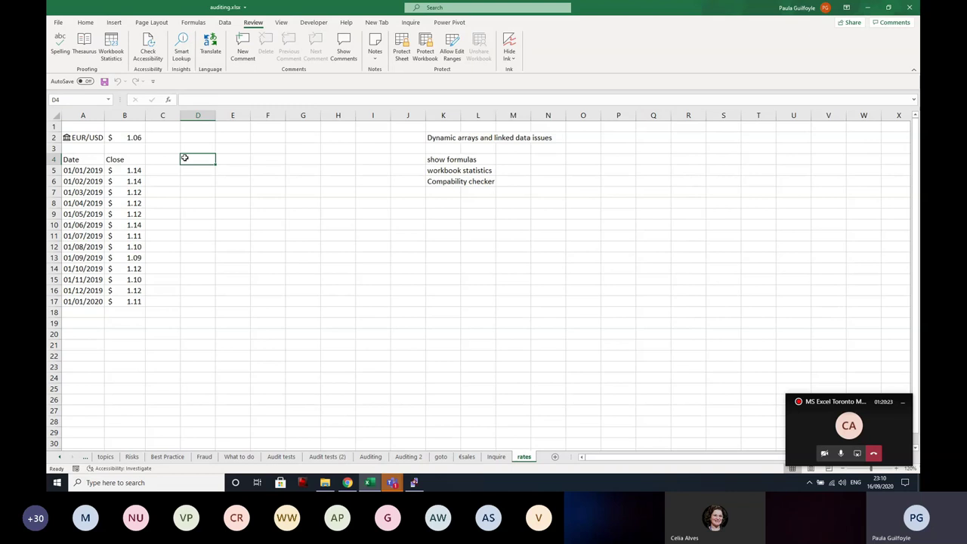
left_click(204, 137)
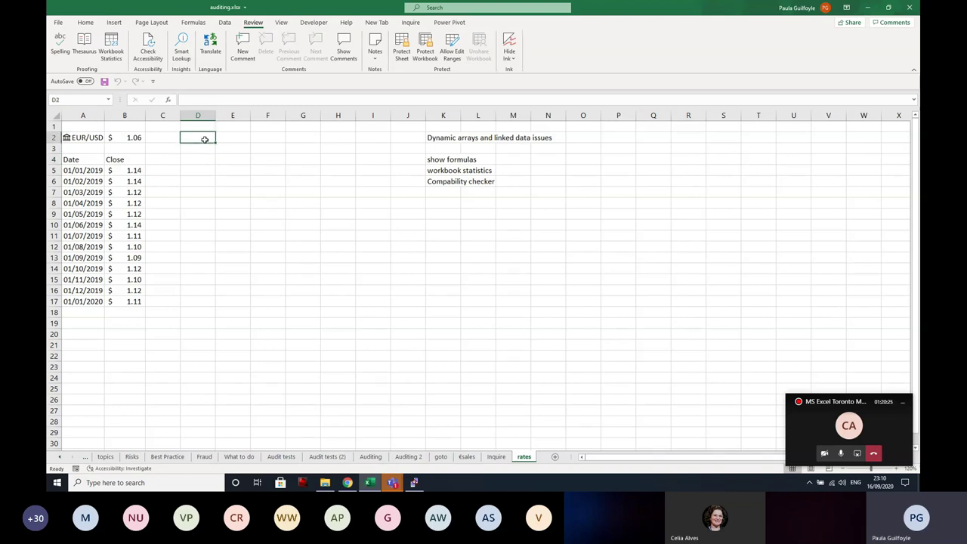
type("=")
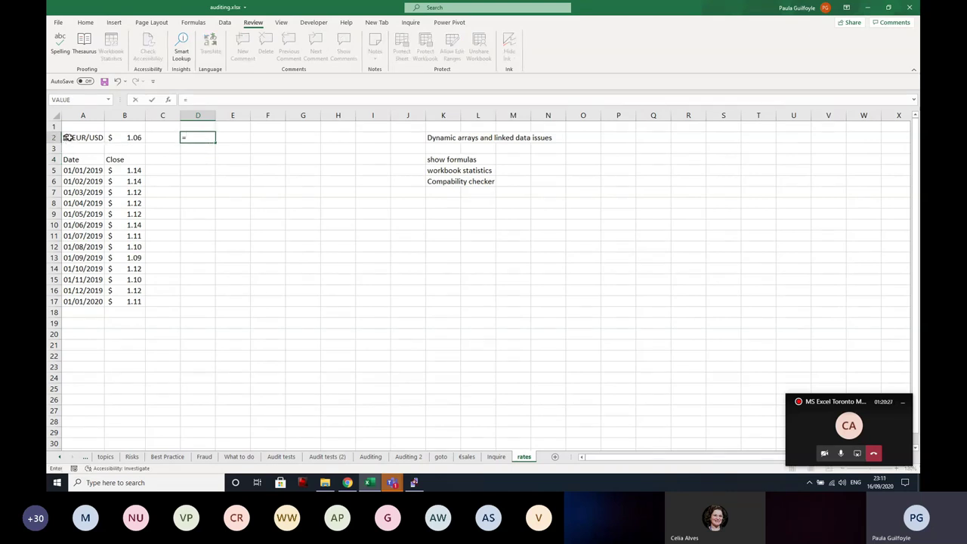
type("e")
key("BackSpace")
type("is")
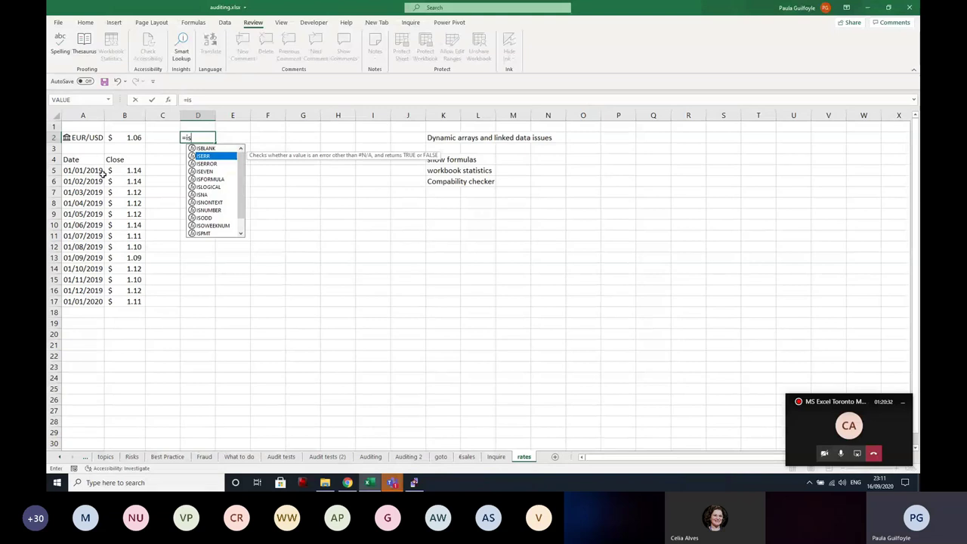
key("Down")
key("Down")
key("Down")
key("Down")
key("Down")
key("Down")
key("Down")
key("Down")
key("Down")
key("Down")
key("Down")
key("Down")
key("Tab")
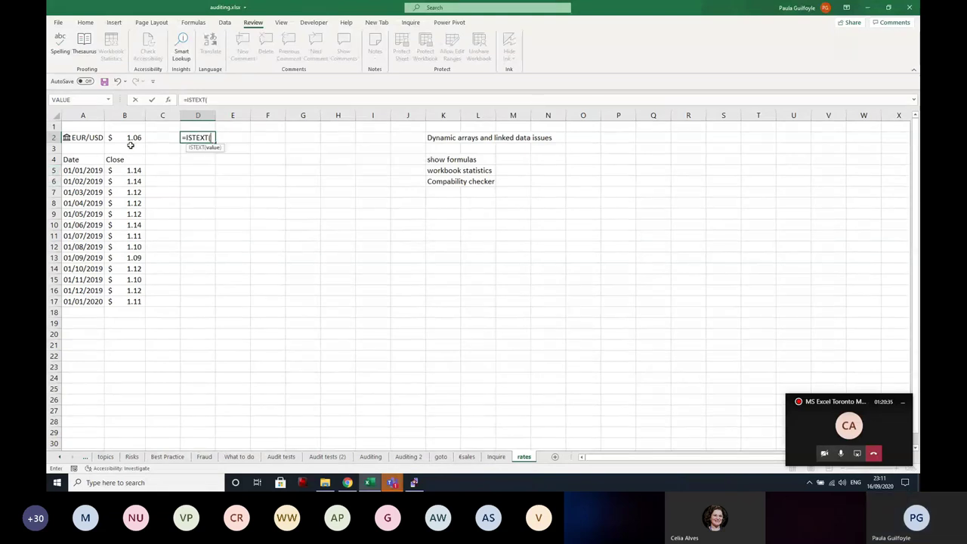
left_click(88, 140)
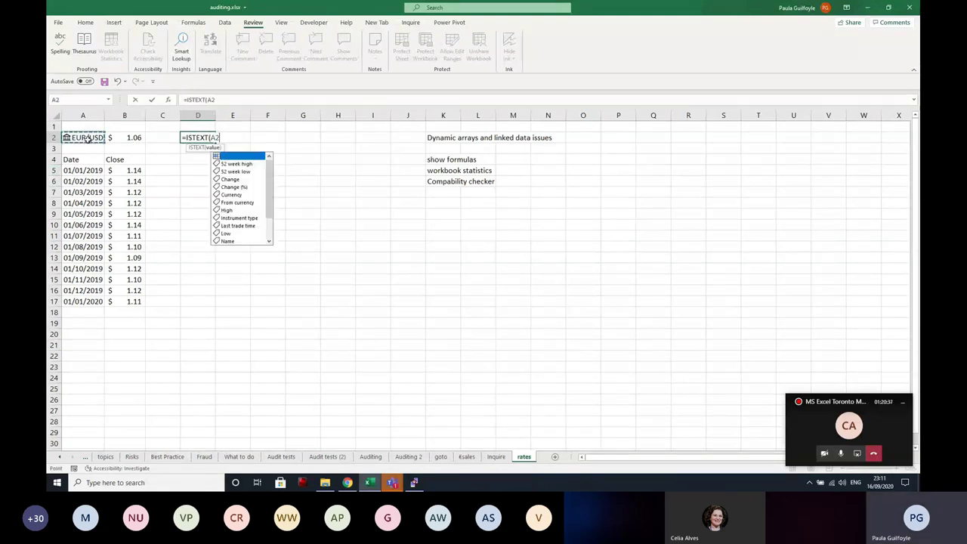
key("Return")
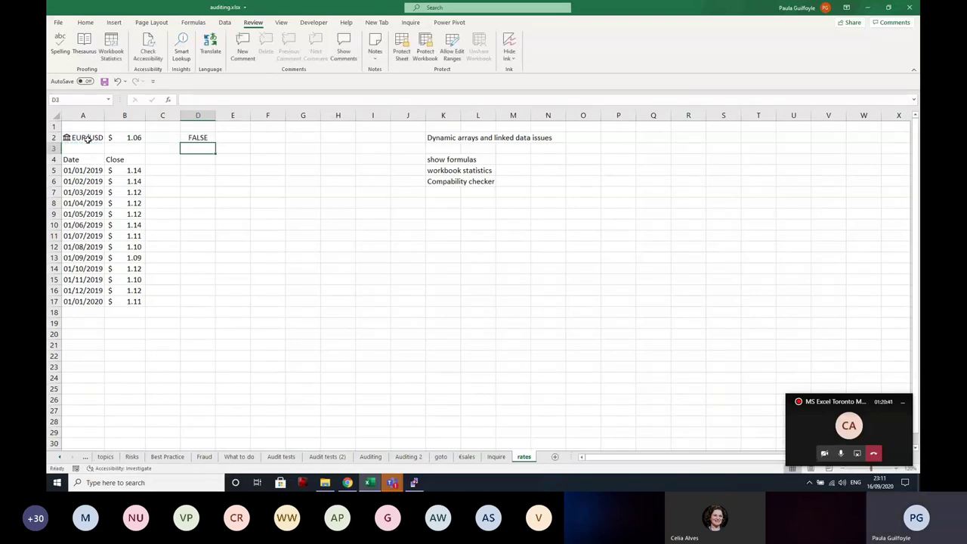
left_click(193, 138)
key("Delete")
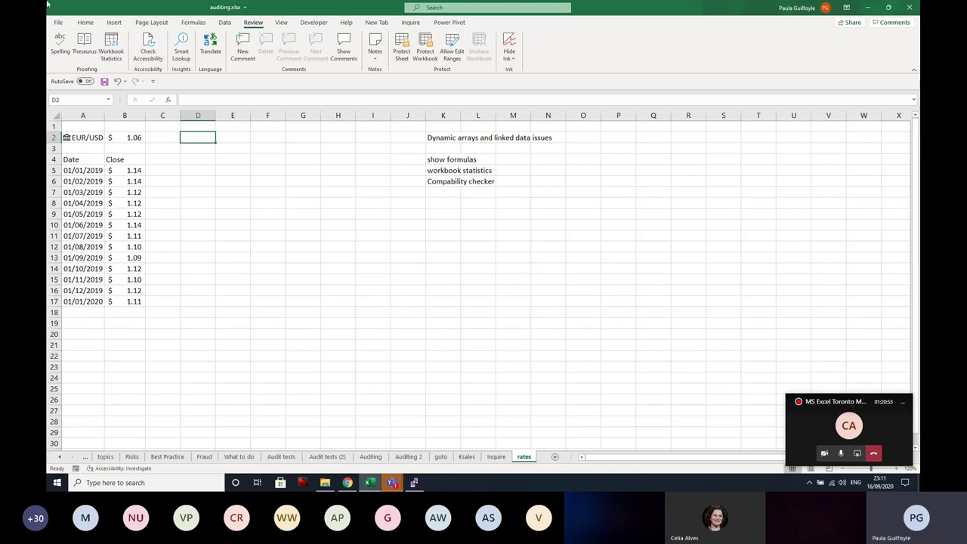
Run the Compatibility Checker on the auditing workbook and enlarge its results window.
left_click(58, 22)
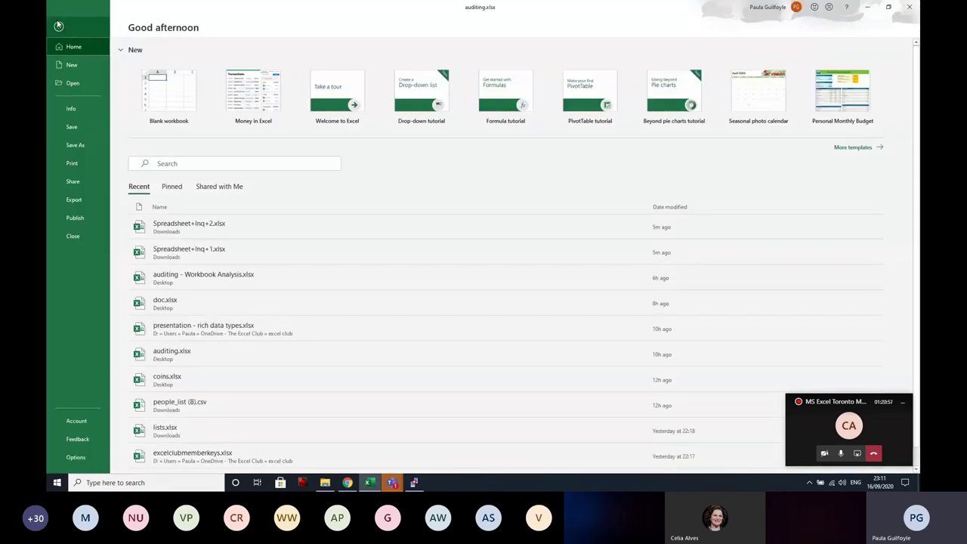
left_click(73, 108)
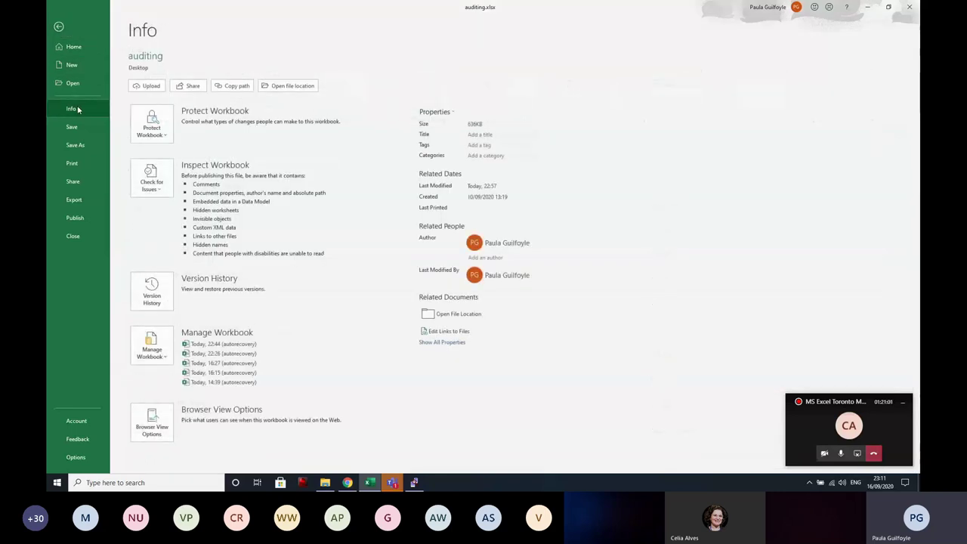
left_click(162, 191)
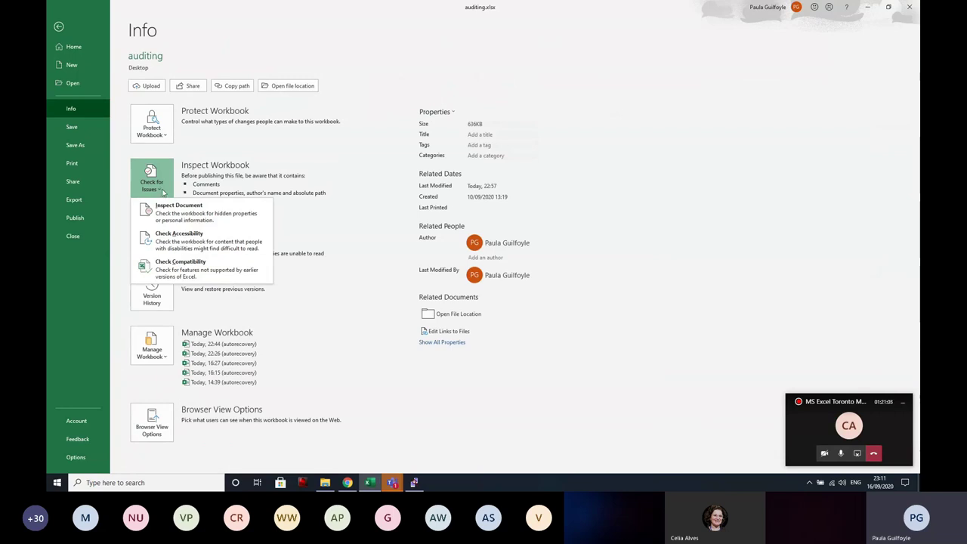
left_click(182, 271)
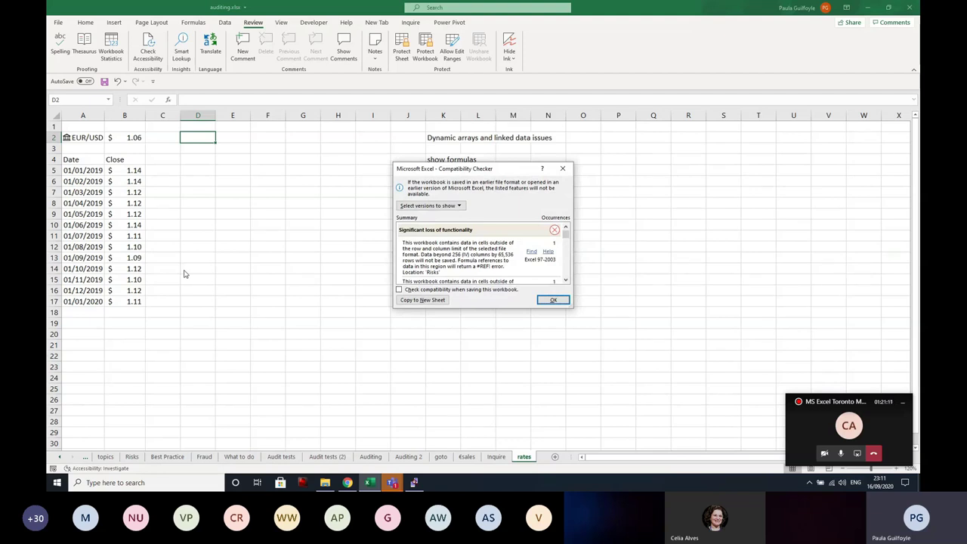
left_click_drag(406, 168, 284, 437)
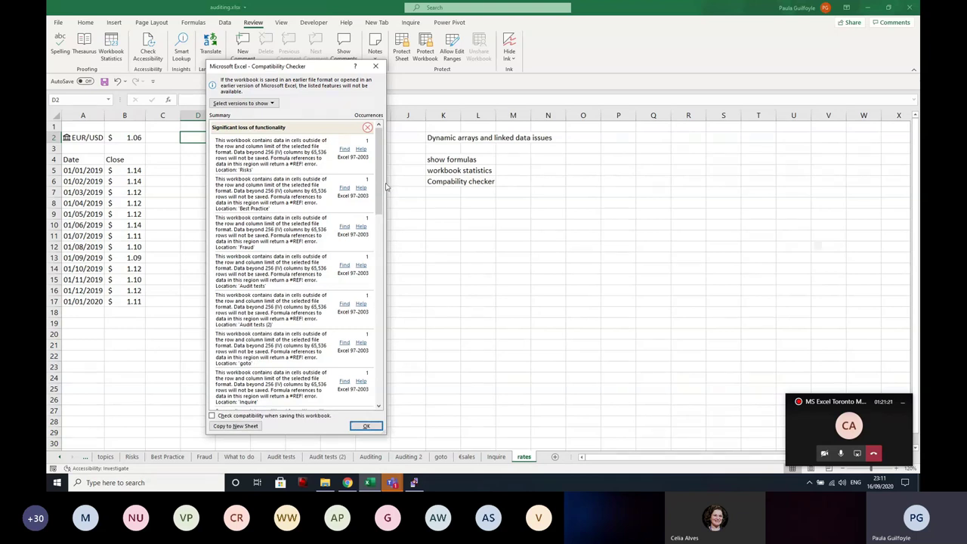
Review the listed compatibility issues and find the rates sheet cells containing data types unsupported in earlier Excel versions.
left_click_drag(382, 188, 383, 300)
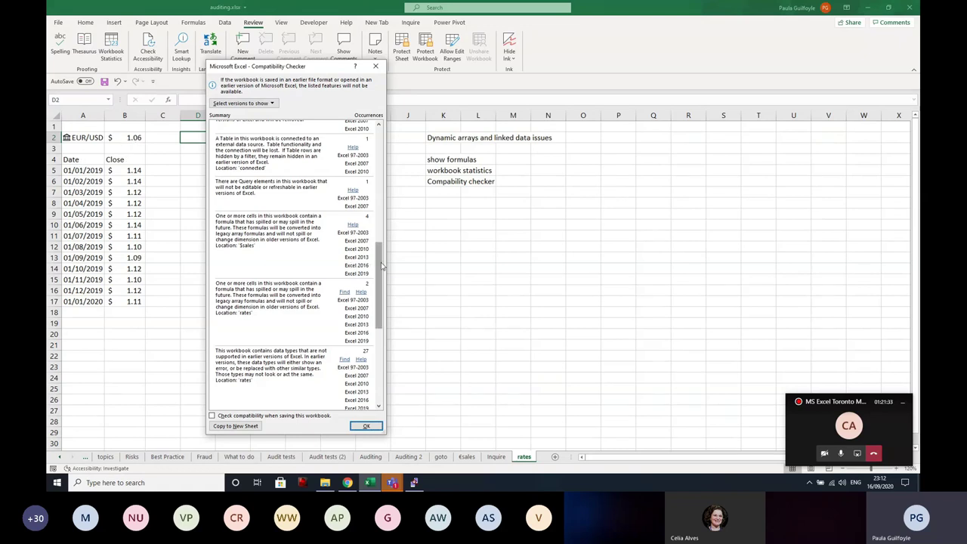
left_click_drag(382, 266, 381, 279)
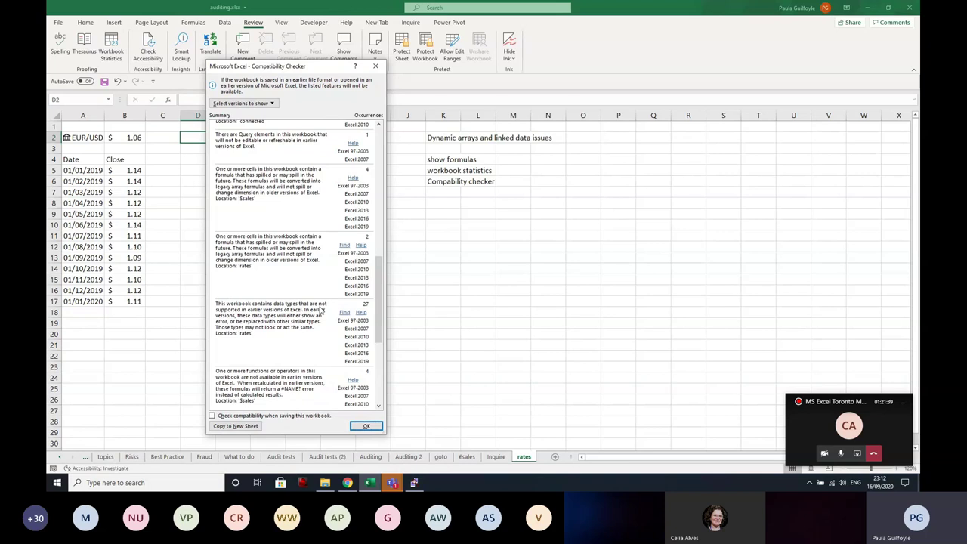
left_click(344, 313)
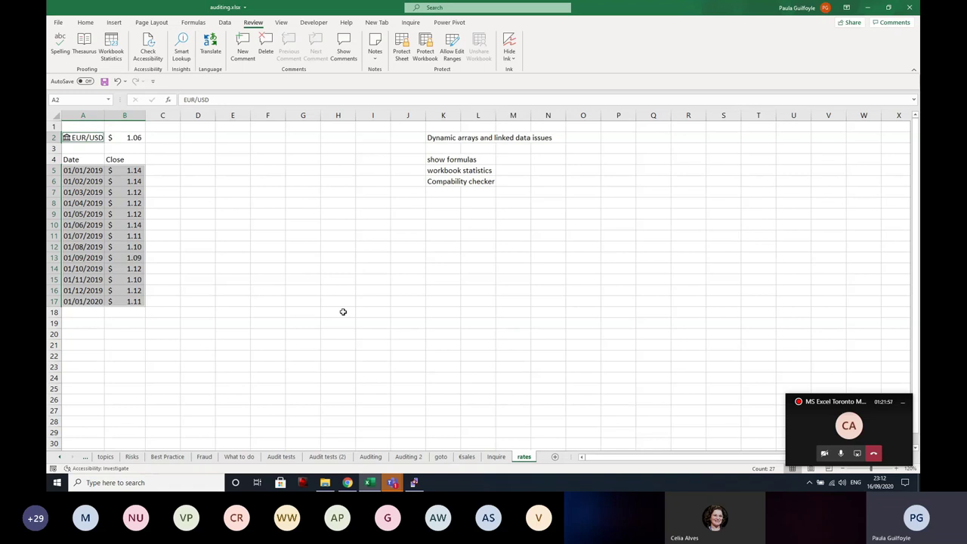
Turn on the camera in the Teams meeting and stop sharing the screen.
left_click(823, 455)
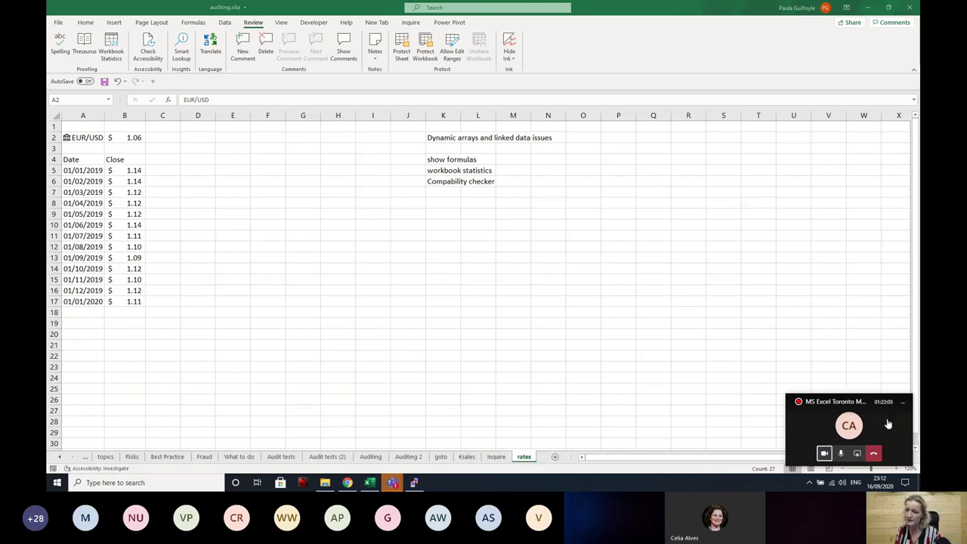
left_click(857, 454)
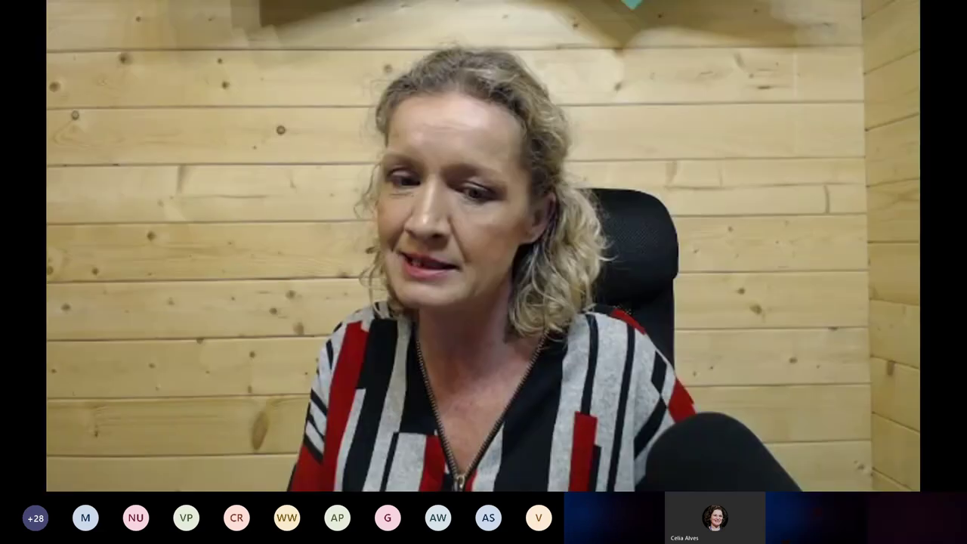